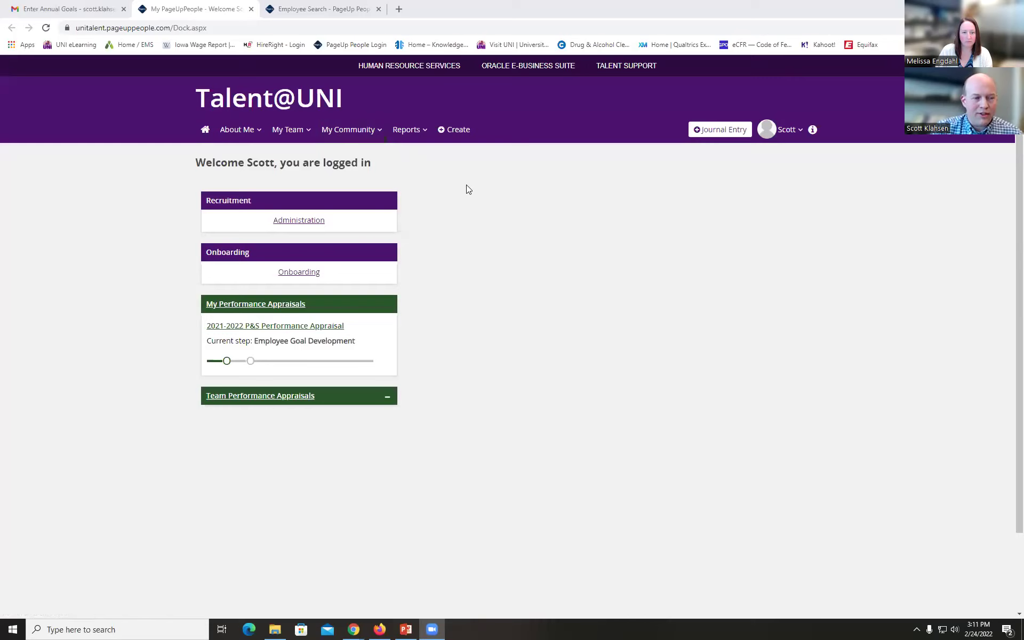
Step: Open the 2021-2022 P&S Performance Appraisal from My Performance Appraisals and continue past its Start page
mouse_move(233, 133)
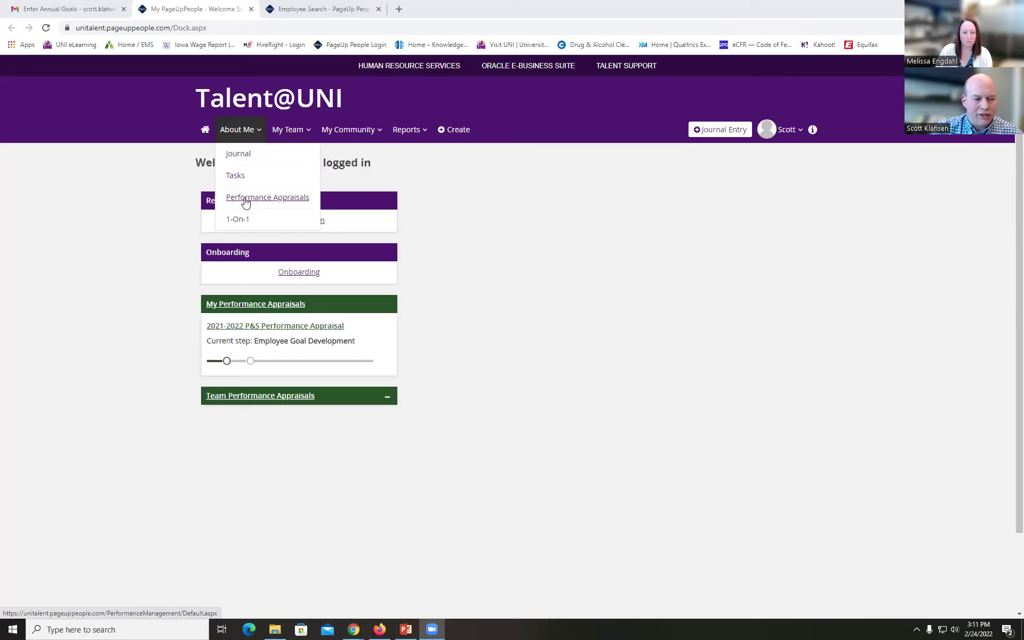
mouse_move(292, 133)
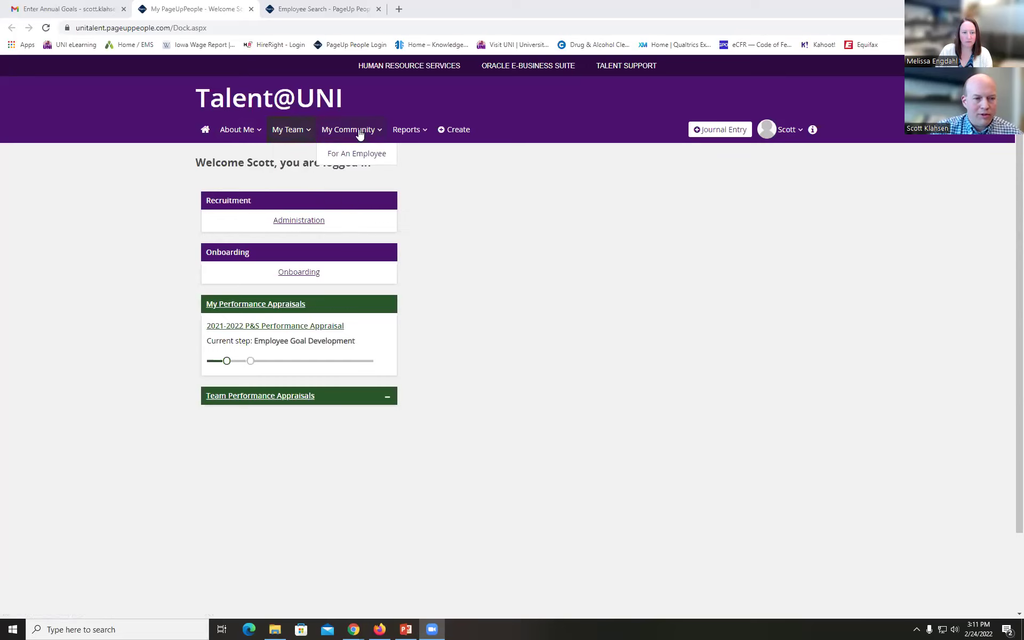
mouse_move(447, 134)
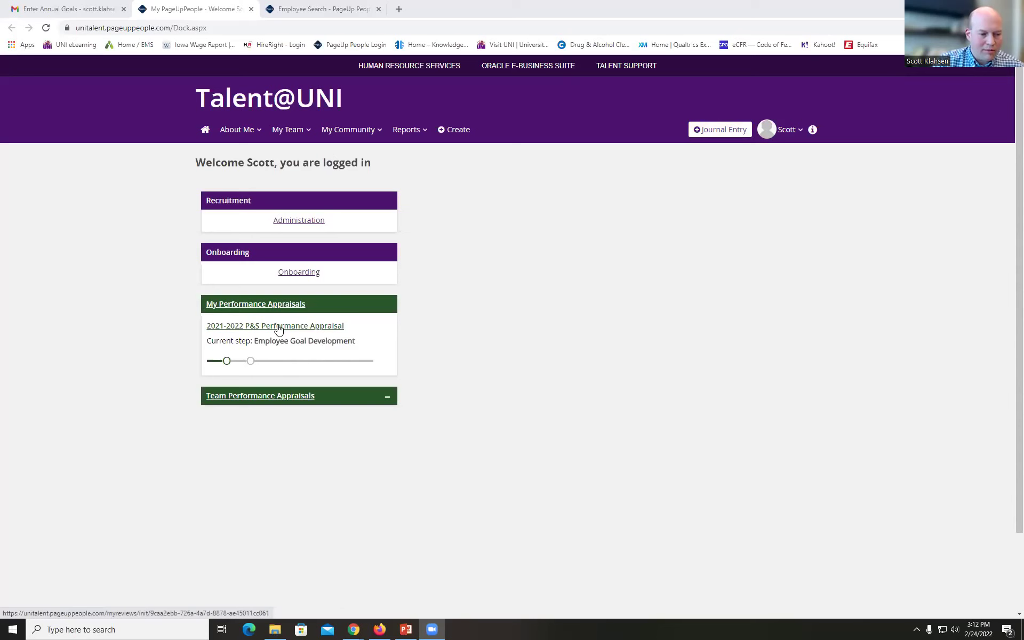
click(278, 326)
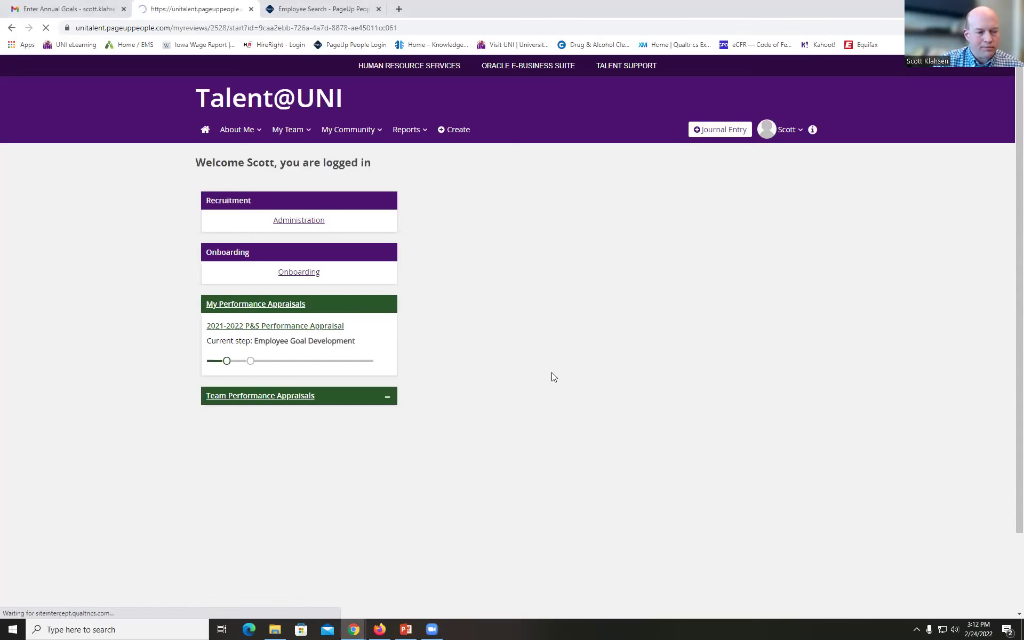
scroll(566, 379, down, 1)
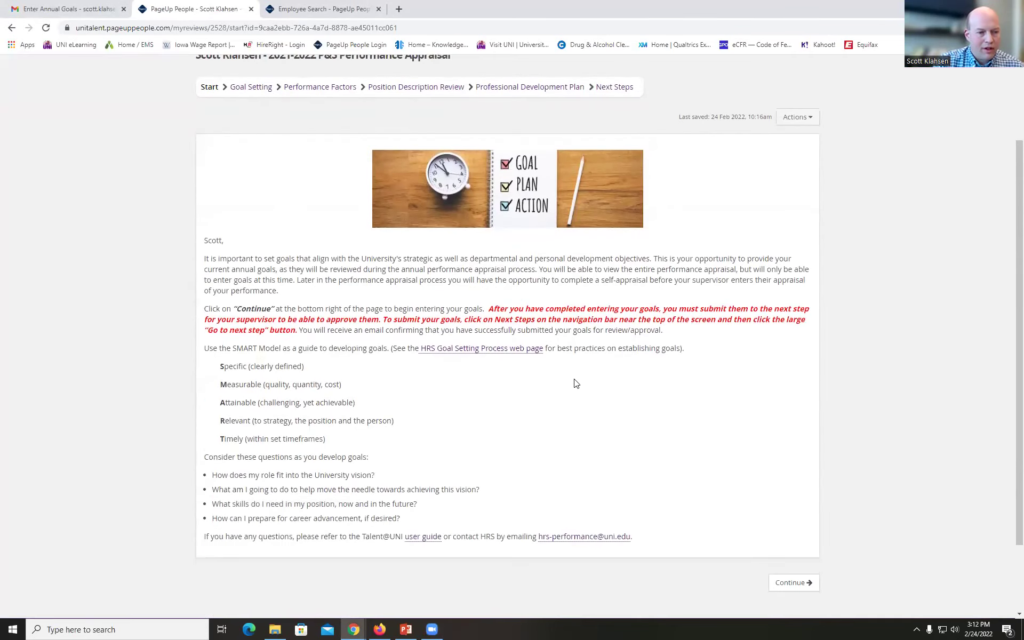
scroll(577, 383, up, 1)
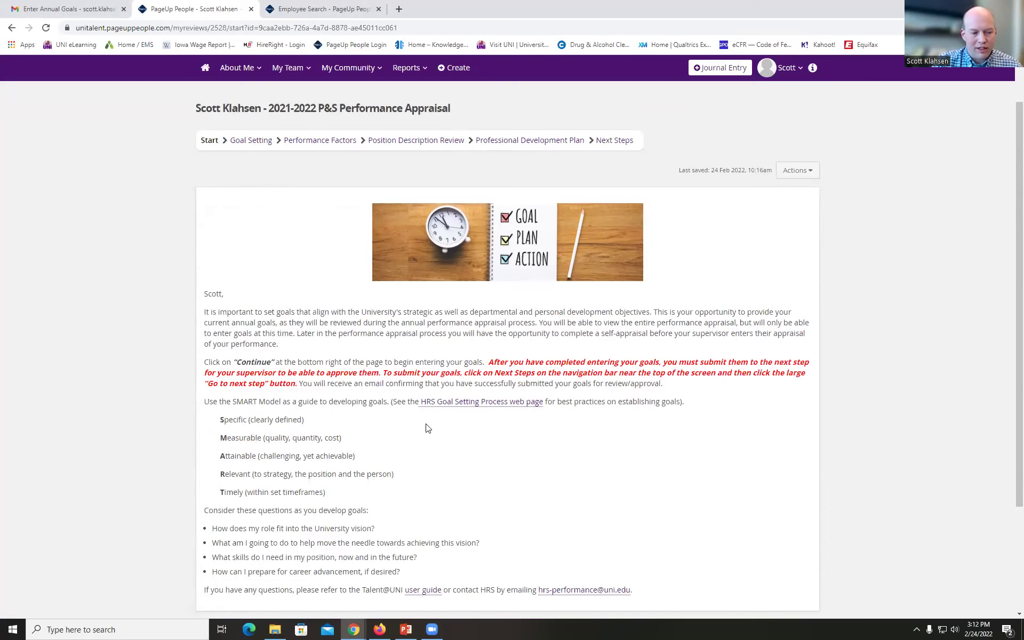
scroll(427, 428, down, 1)
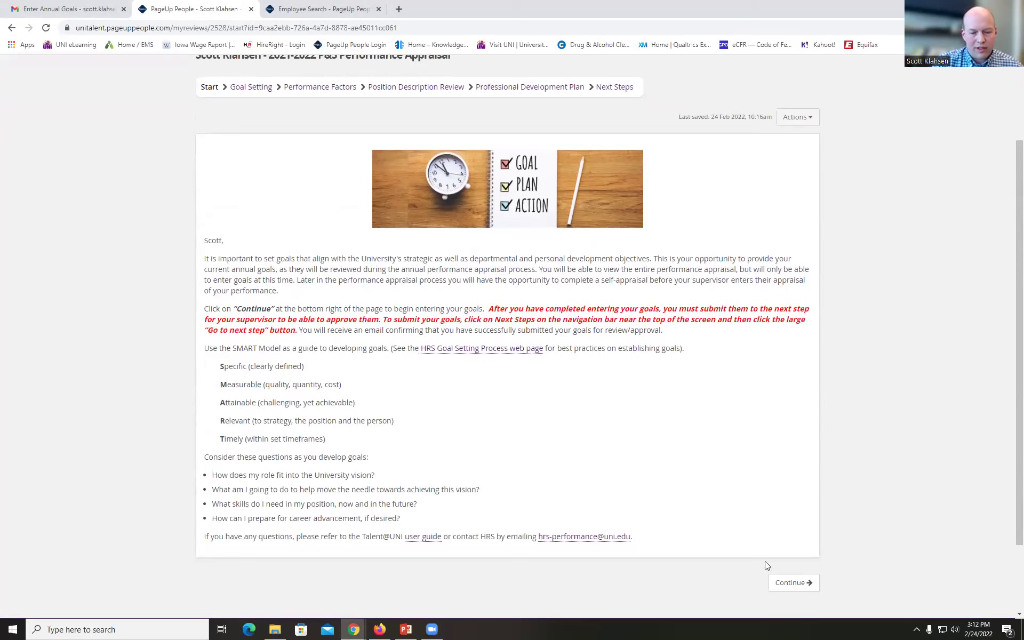
click(794, 583)
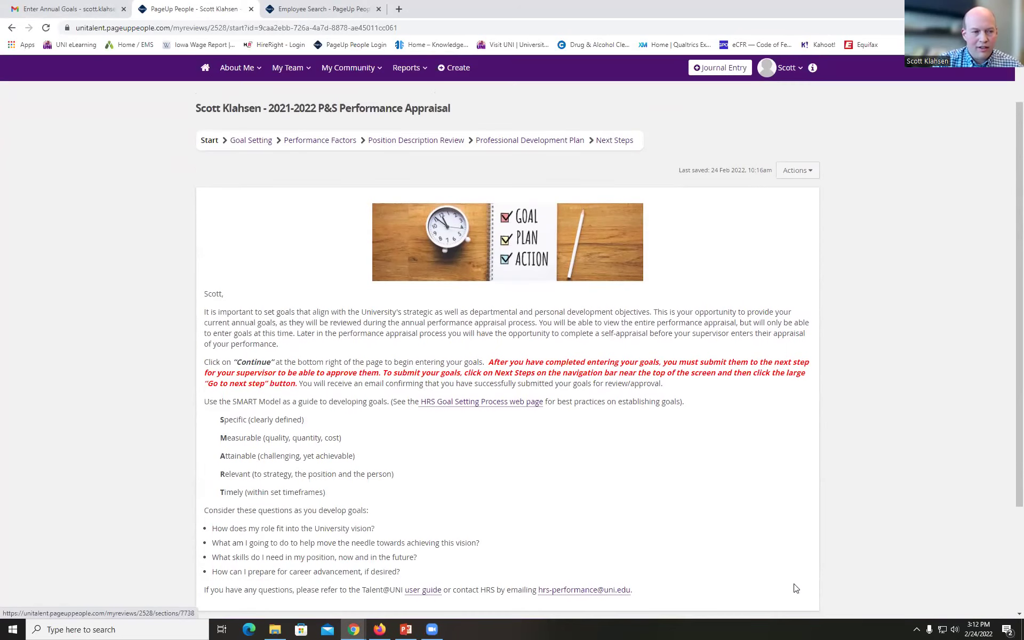
Step: Go to the appraisal's Goal Setting section and scroll down to the goals
click(256, 144)
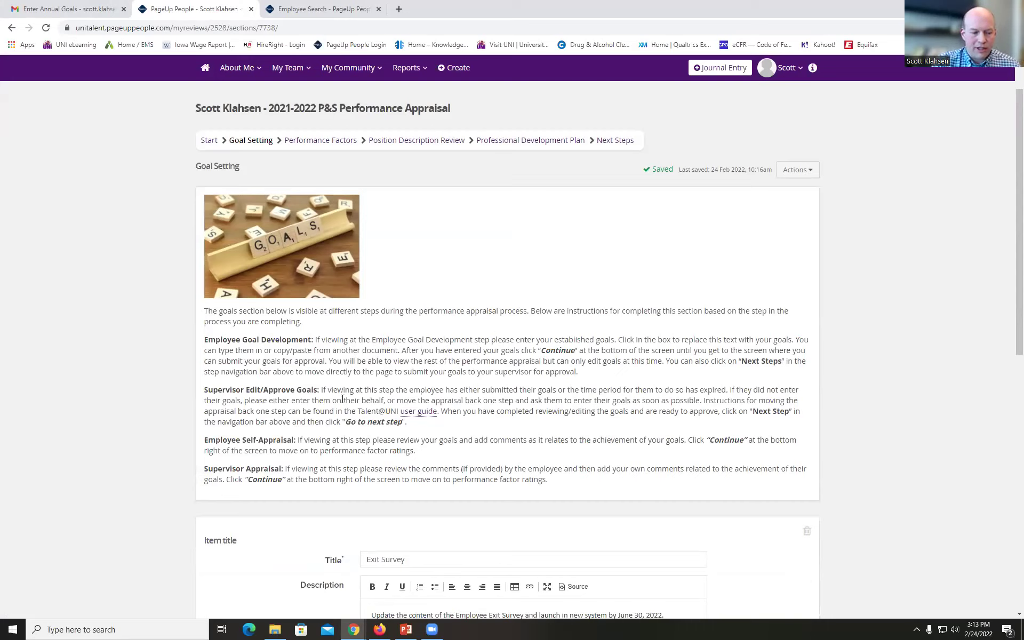
scroll(341, 428, down, 2)
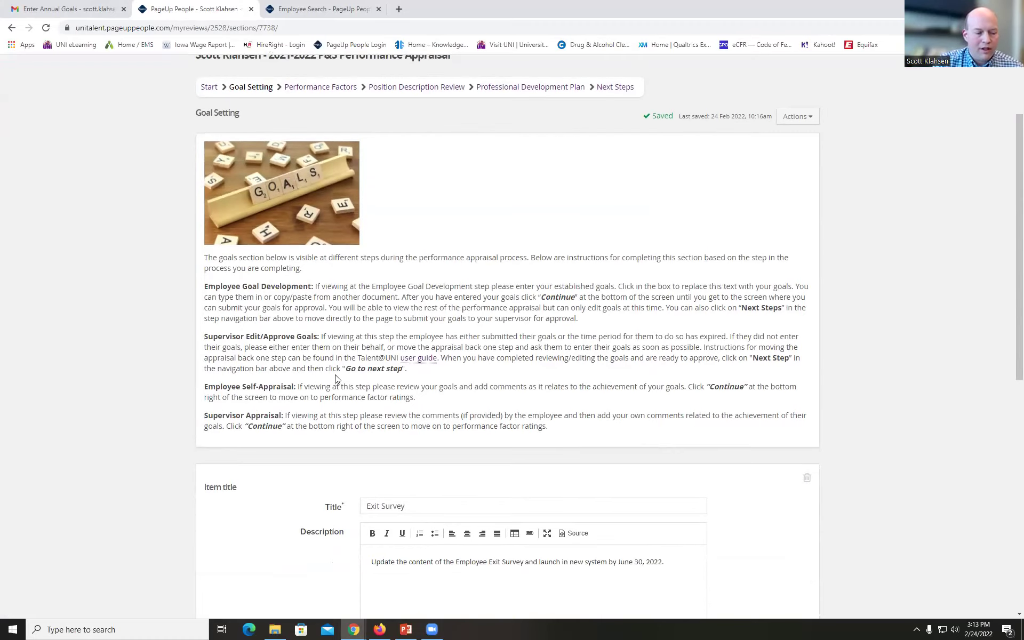
scroll(287, 436, down, 1)
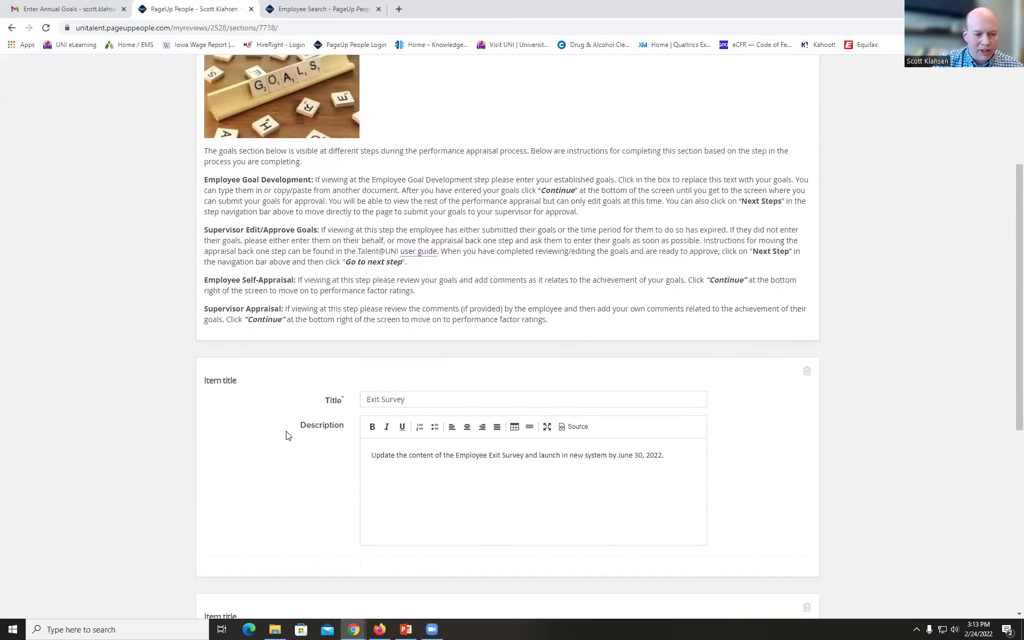
scroll(286, 436, down, 1)
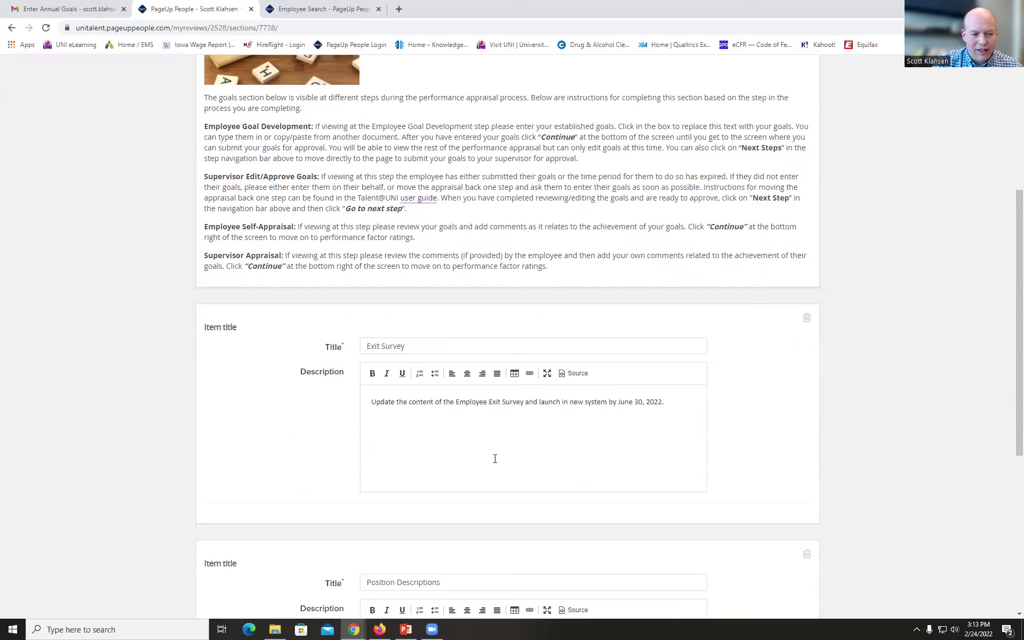
Step: Edit the Exit Survey goal's title and description, then review the Position Descriptions goal below
click(412, 347)
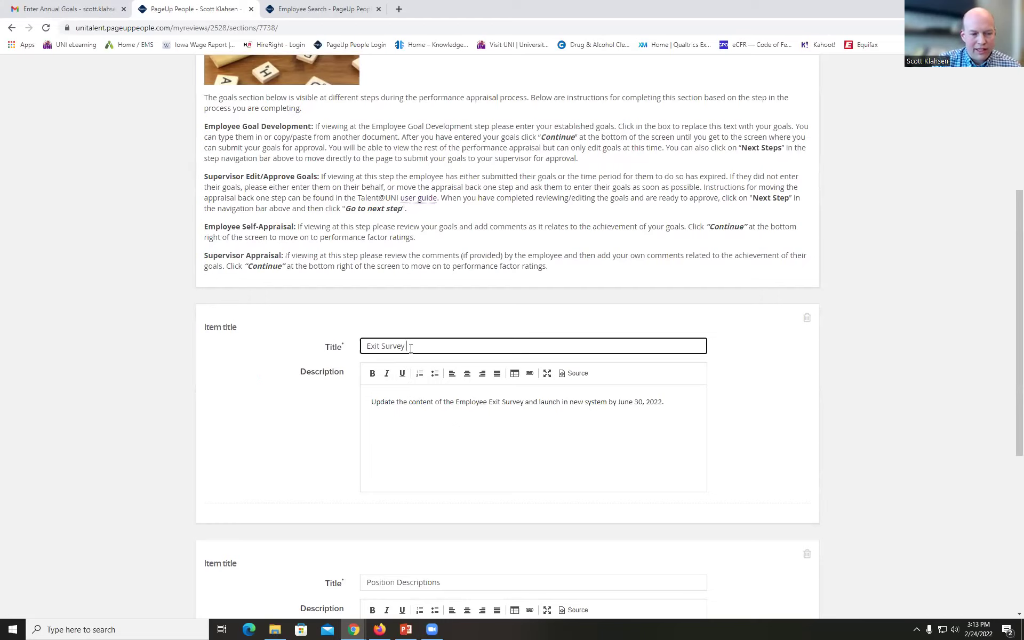
click(416, 402)
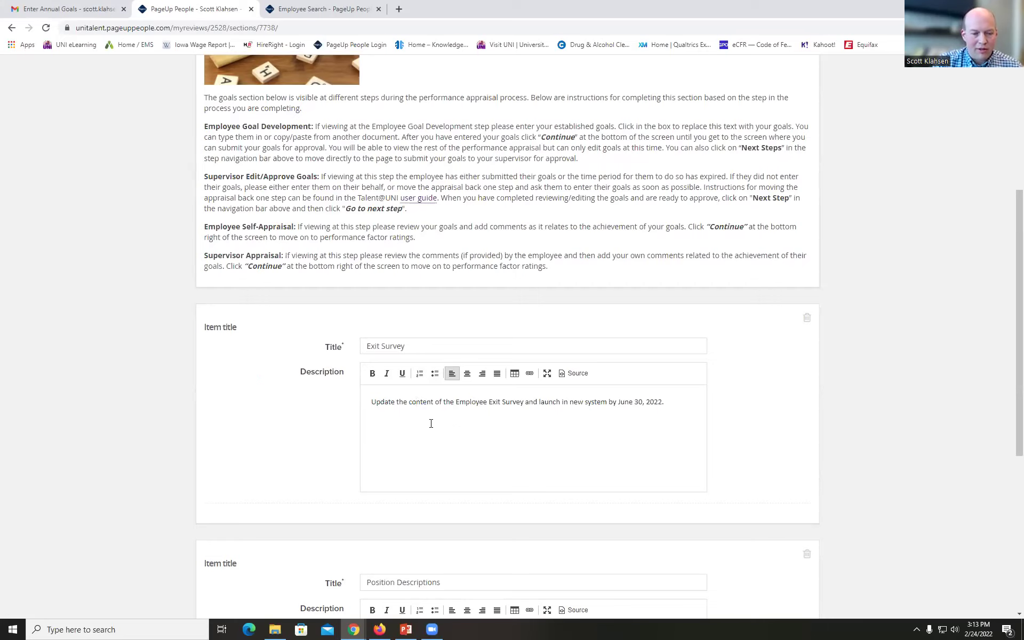
scroll(431, 424, down, 2)
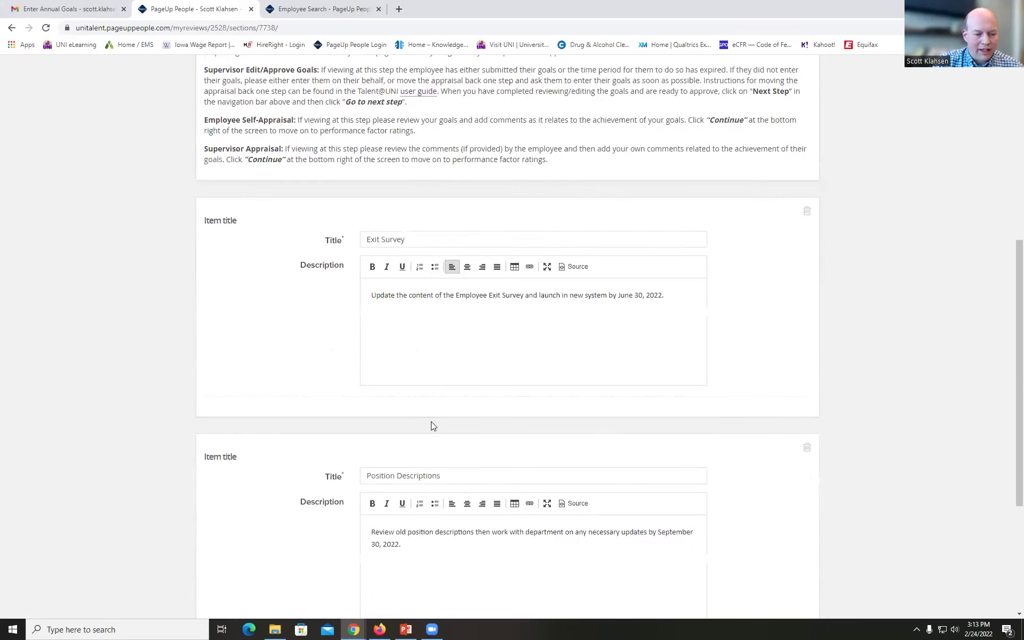
scroll(432, 425, down, 1)
scroll(437, 476, down, 1)
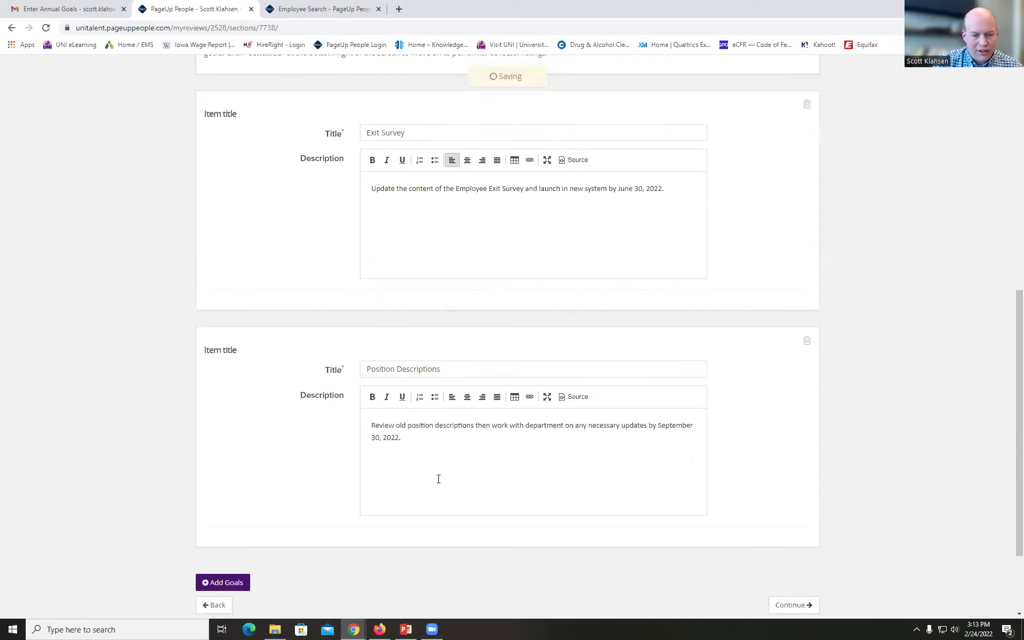
scroll(439, 479, down, 2)
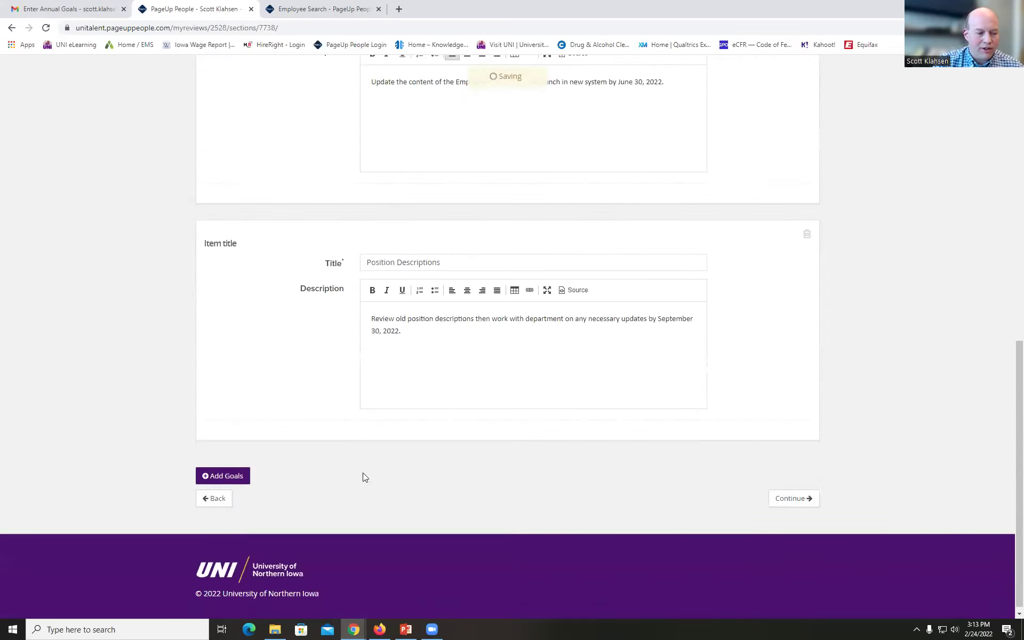
click(232, 479)
scroll(522, 475, down, 1)
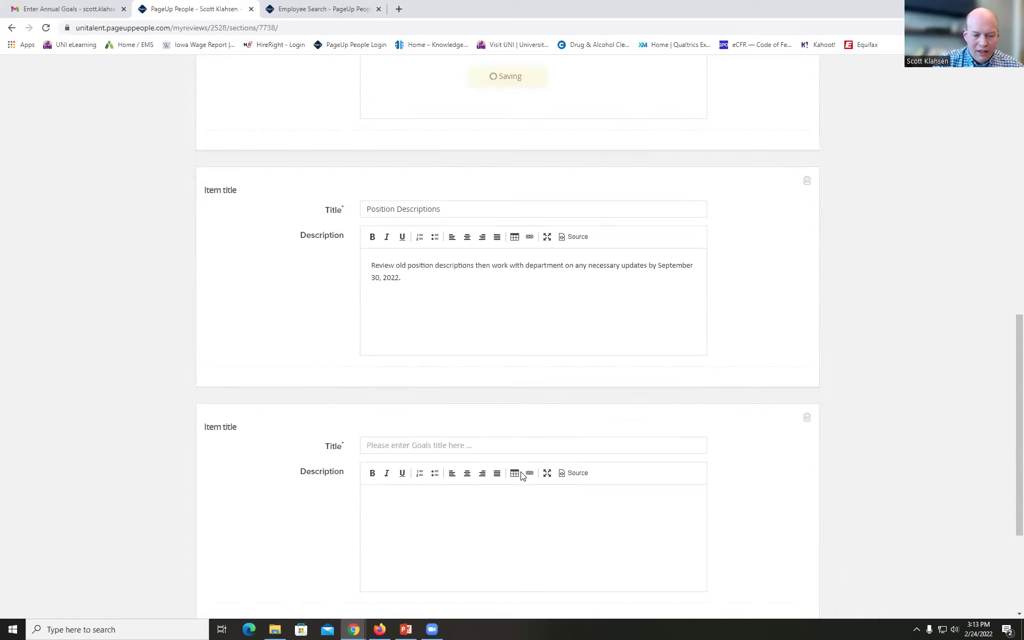
scroll(521, 475, down, 1)
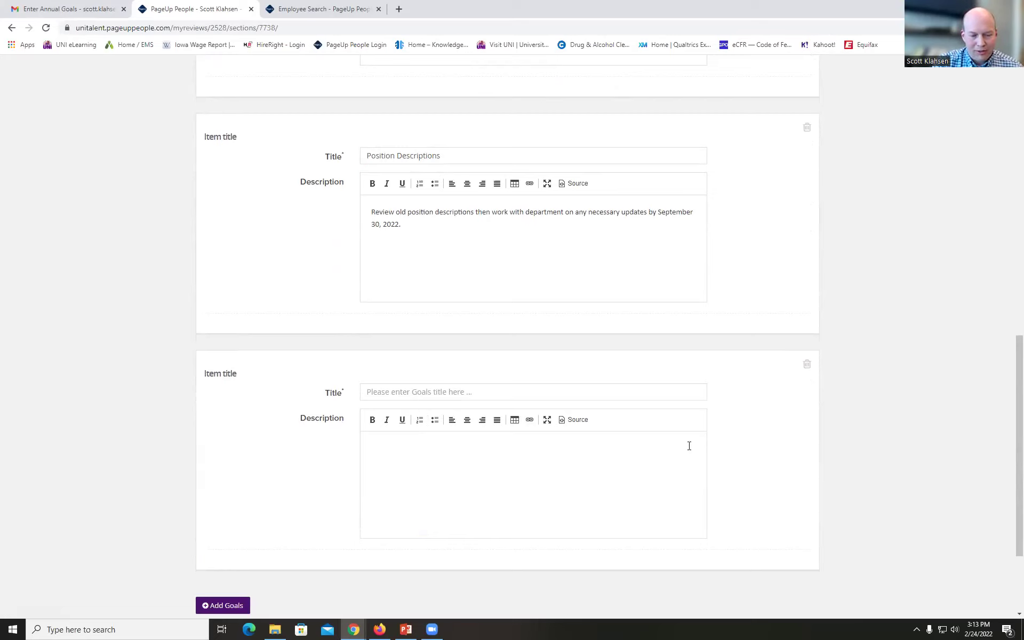
click(807, 365)
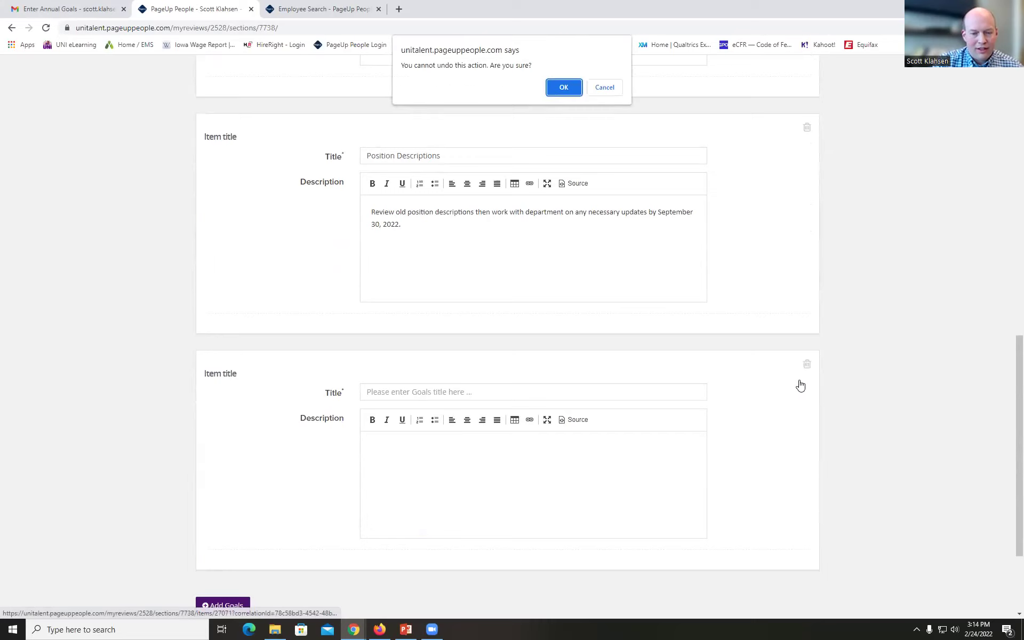
click(558, 87)
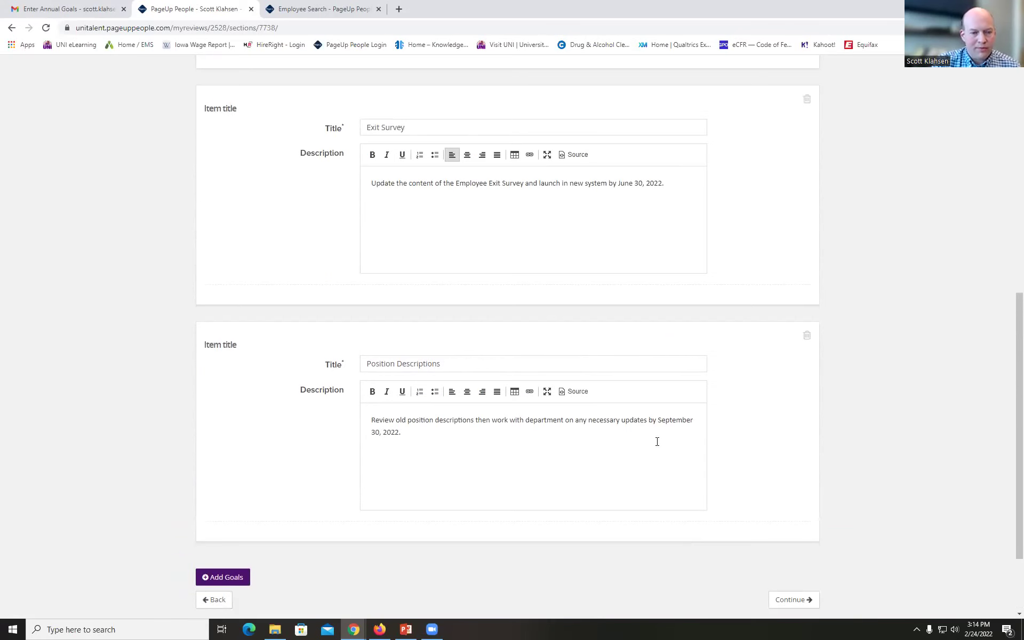
scroll(657, 442, up, 2)
scroll(657, 442, up, 1)
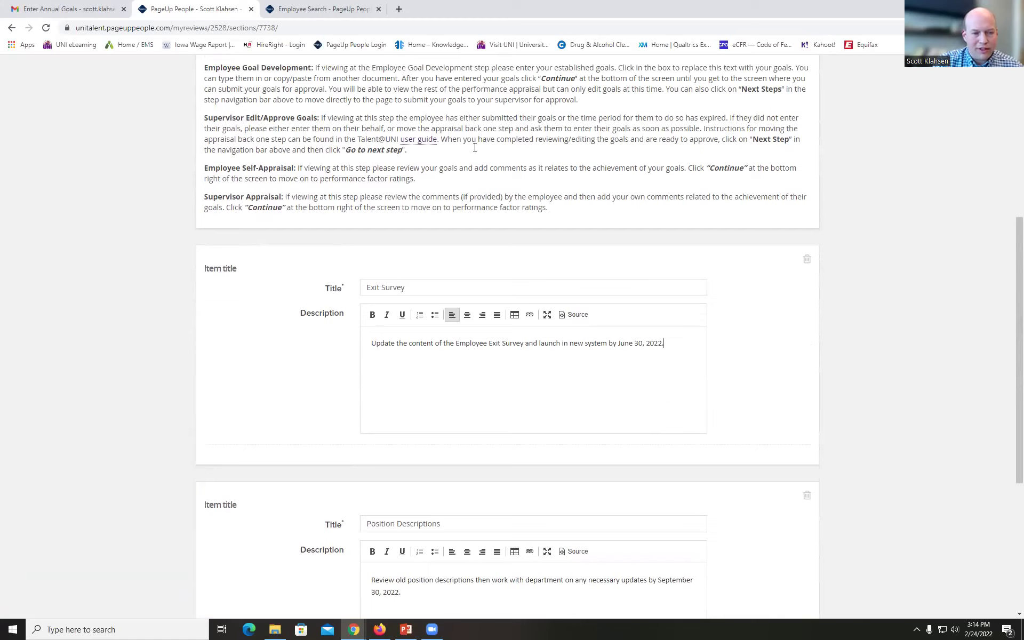
click(636, 378)
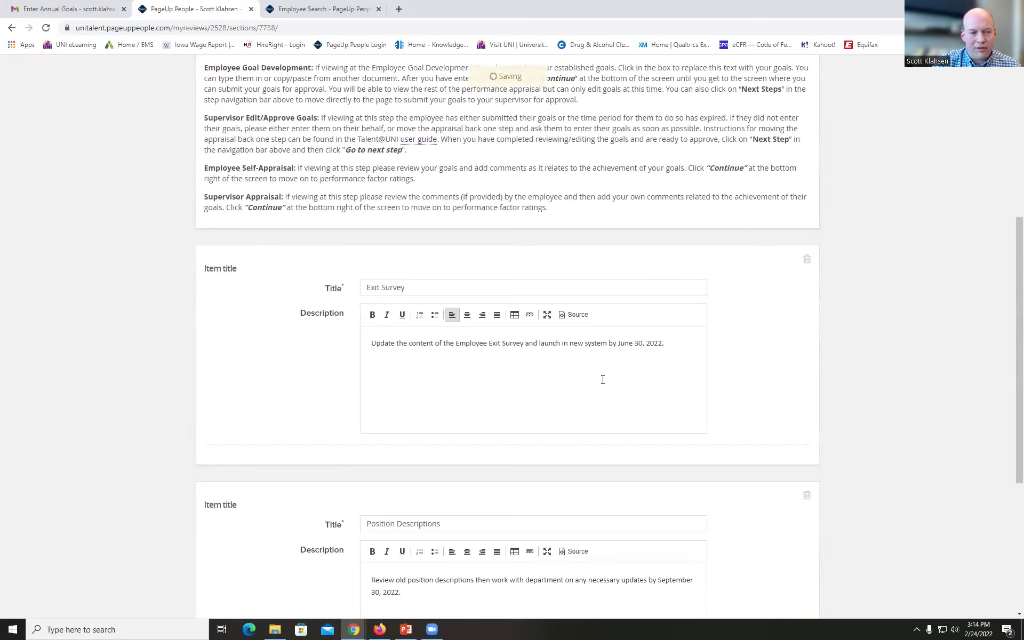
scroll(603, 383, down, 1)
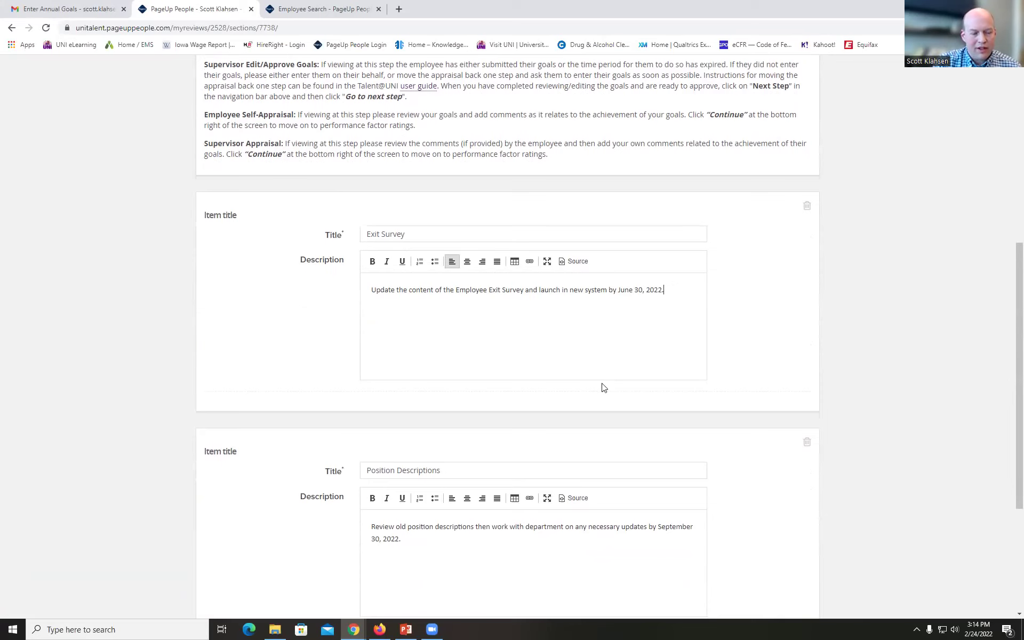
scroll(604, 388, down, 2)
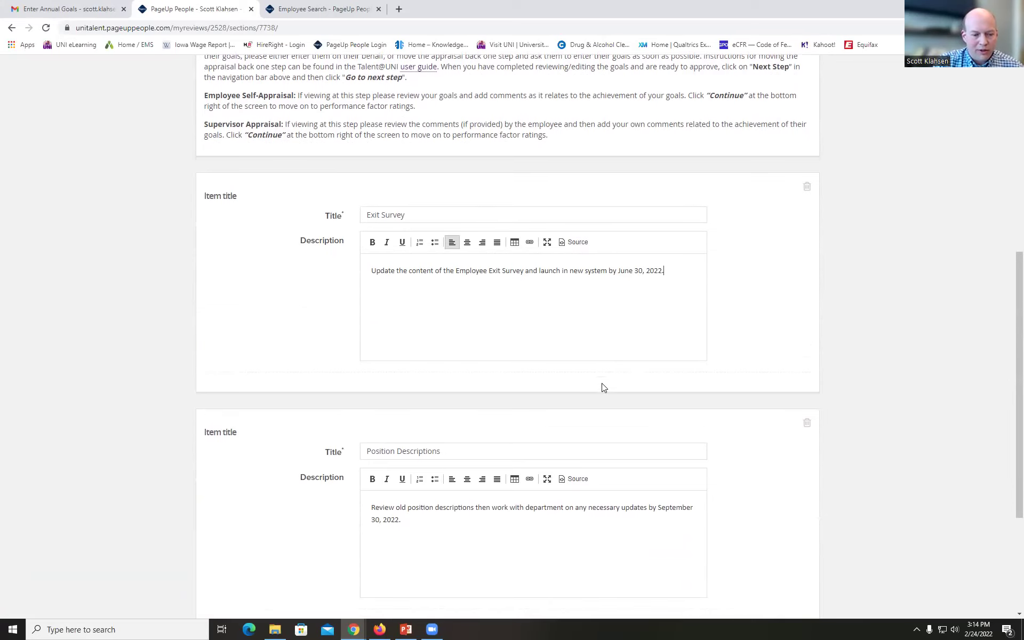
scroll(602, 386, up, 9)
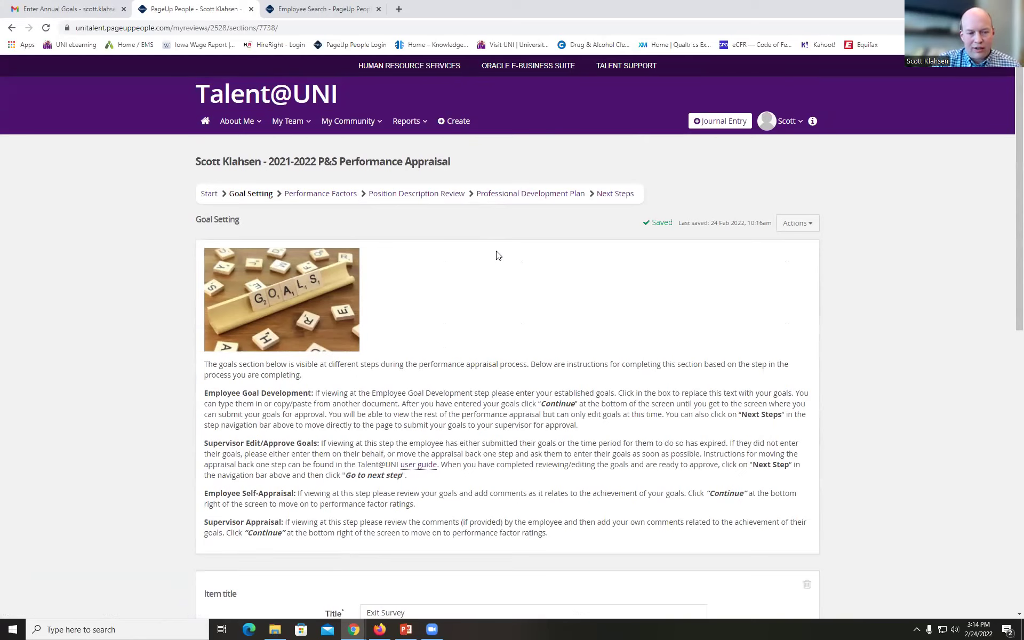
Step: Save the goal changes and submit them from Next Steps for supervisor approval
click(301, 195)
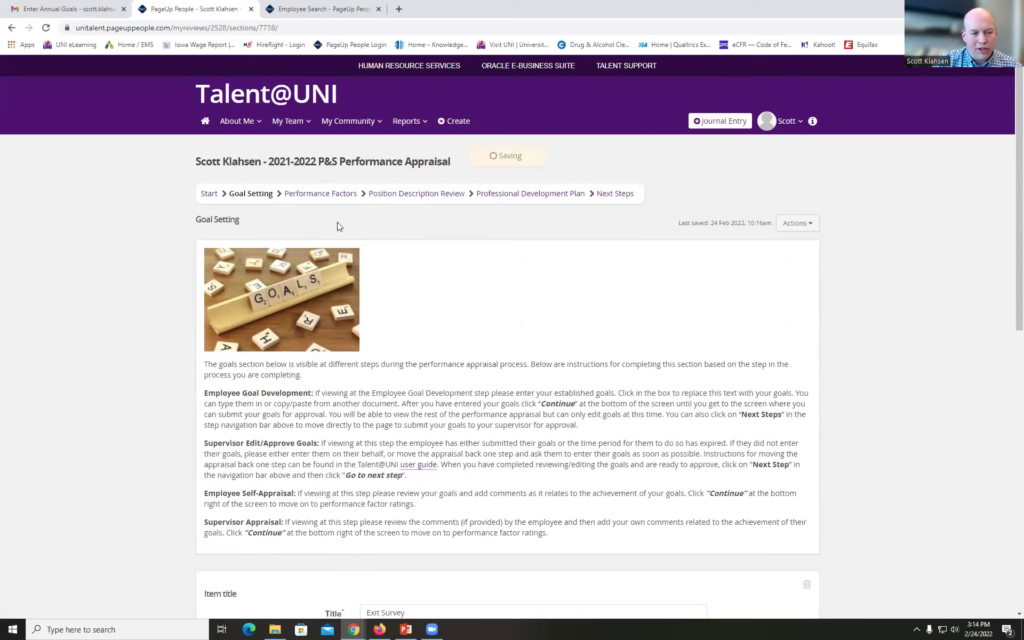
click(617, 195)
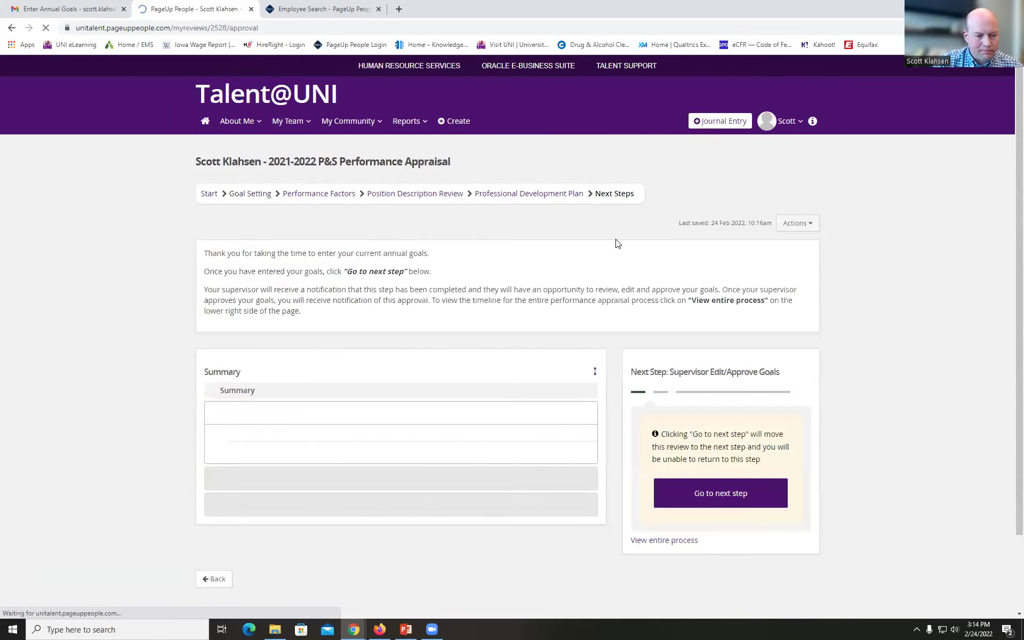
scroll(618, 243, down, 1)
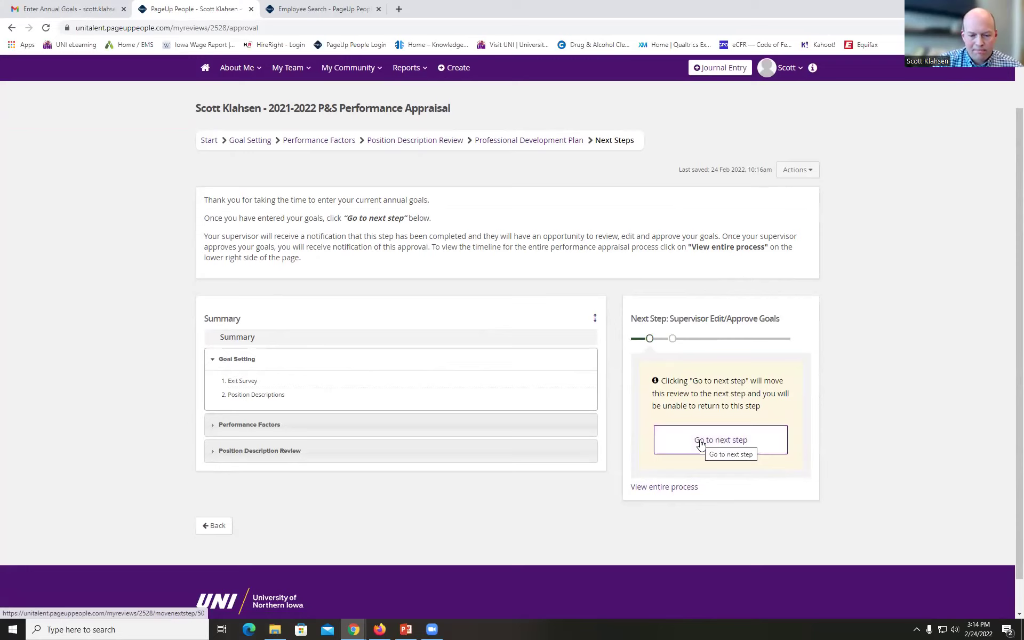
click(699, 442)
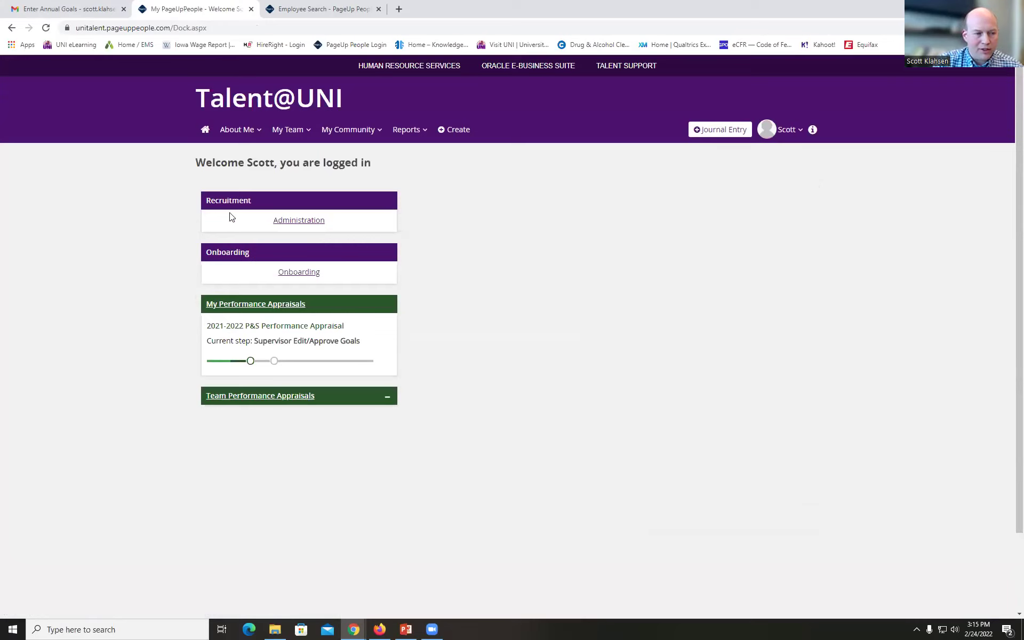
mouse_move(251, 360)
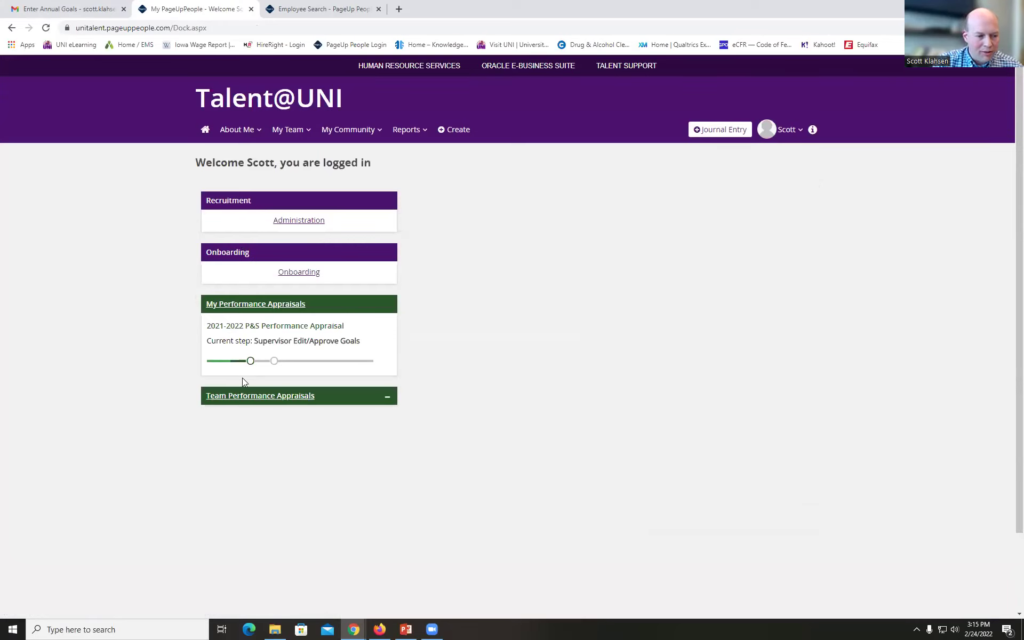
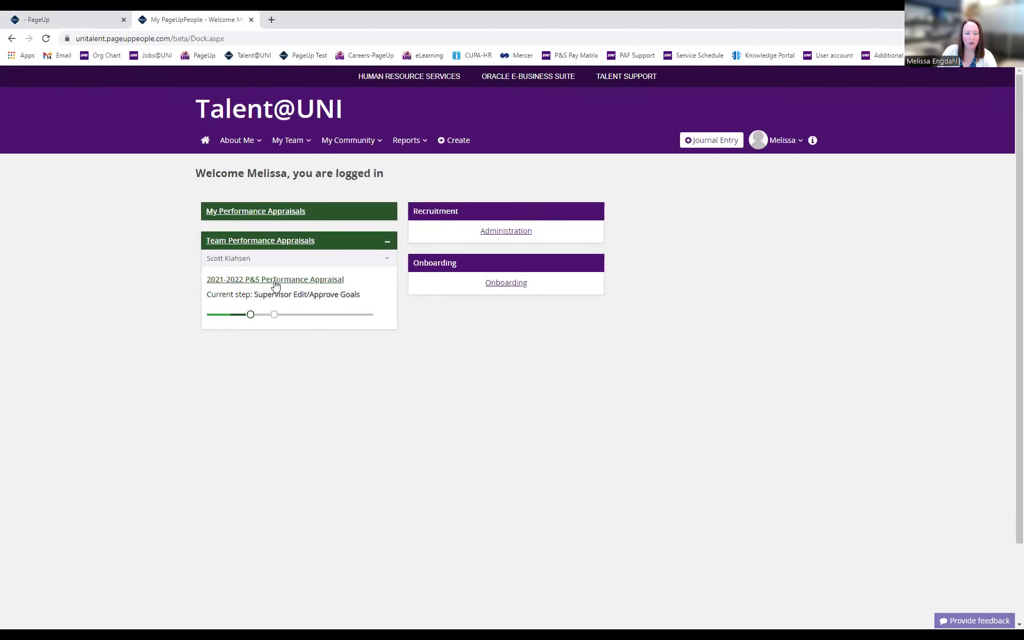
Step: Open the 2021-2022 P&S appraisal and scroll Goal Setting to the Exit Survey and Position Descriptions goals
click(275, 280)
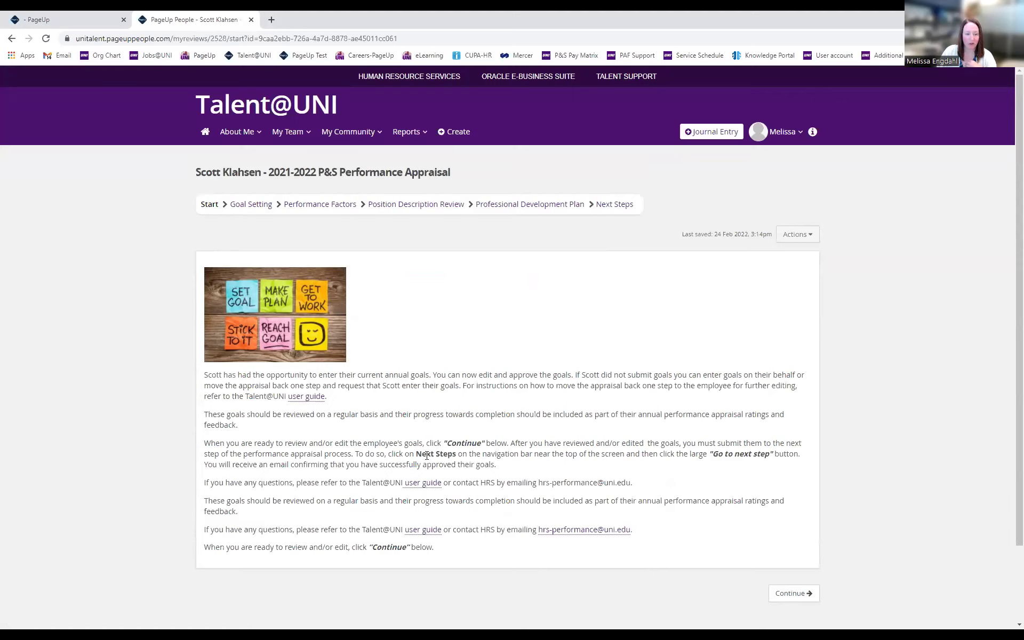
click(806, 605)
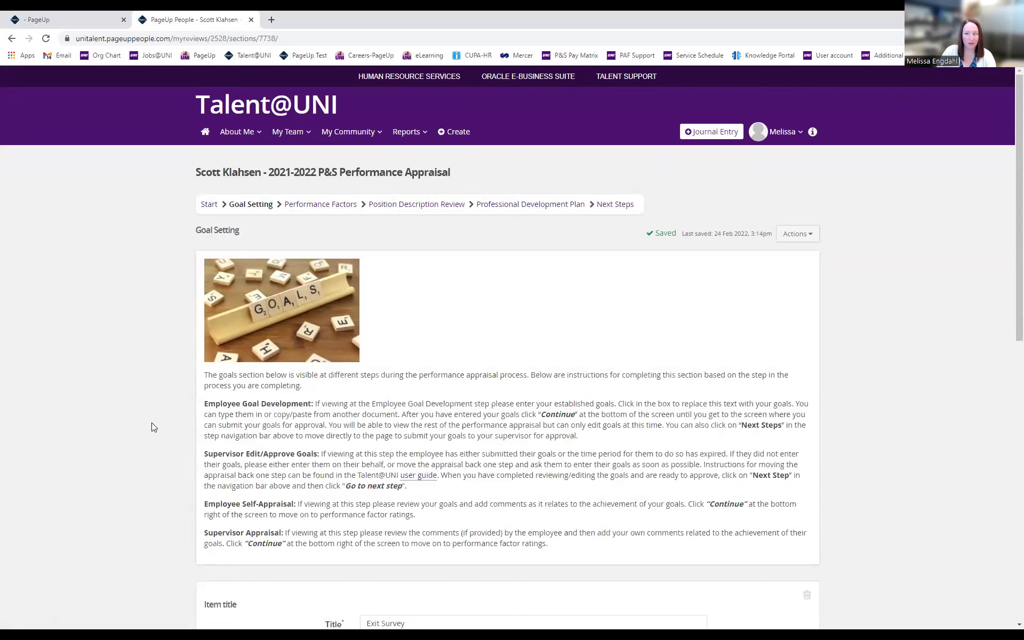
scroll(152, 426, down, 1)
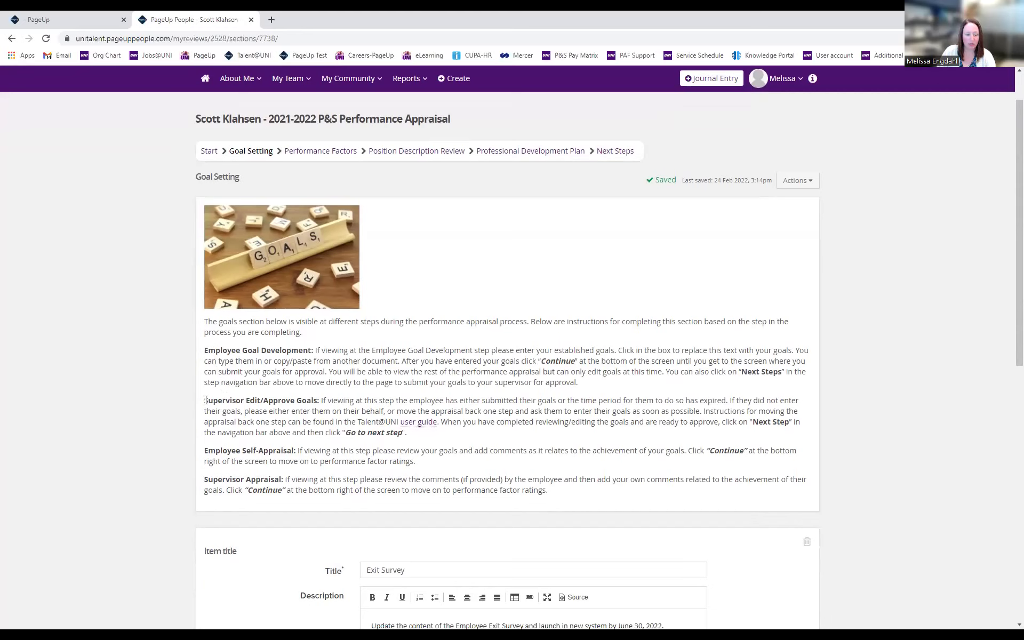
drag(206, 400, 319, 399)
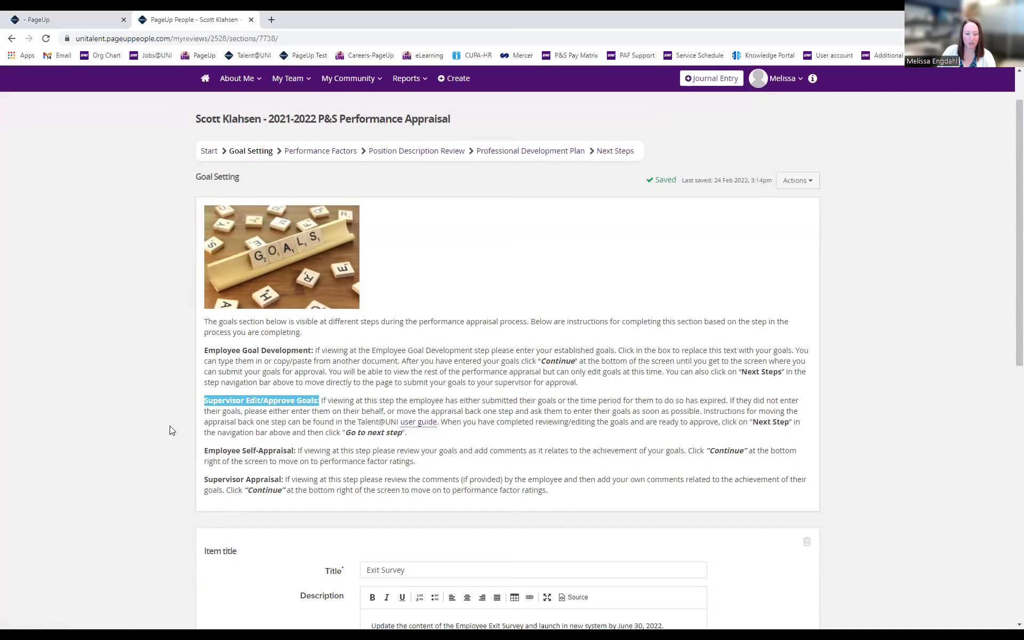
scroll(164, 427, down, 1)
scroll(163, 428, down, 7)
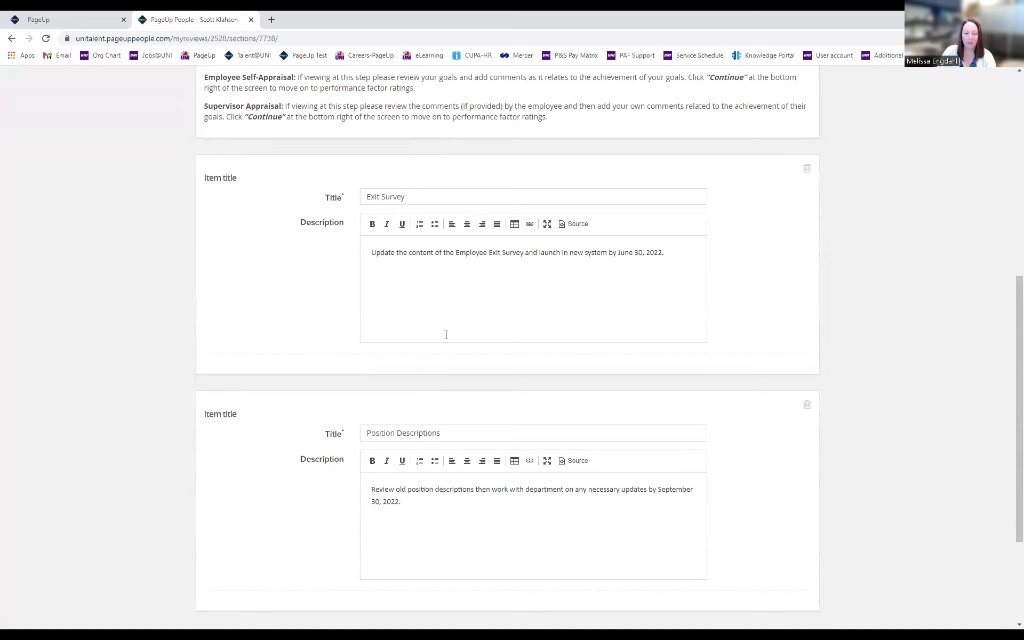
Step: In the Exit Survey description, replace 'June' with 'May' so the deadline reads May 30, 2022
click(528, 282)
drag(618, 252, 633, 251)
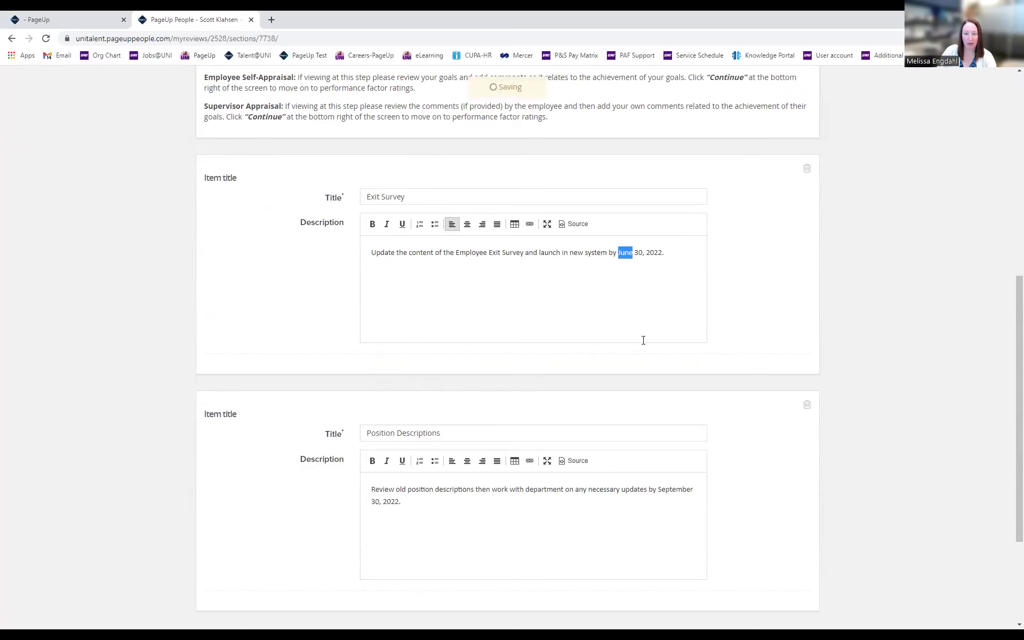
text(May)
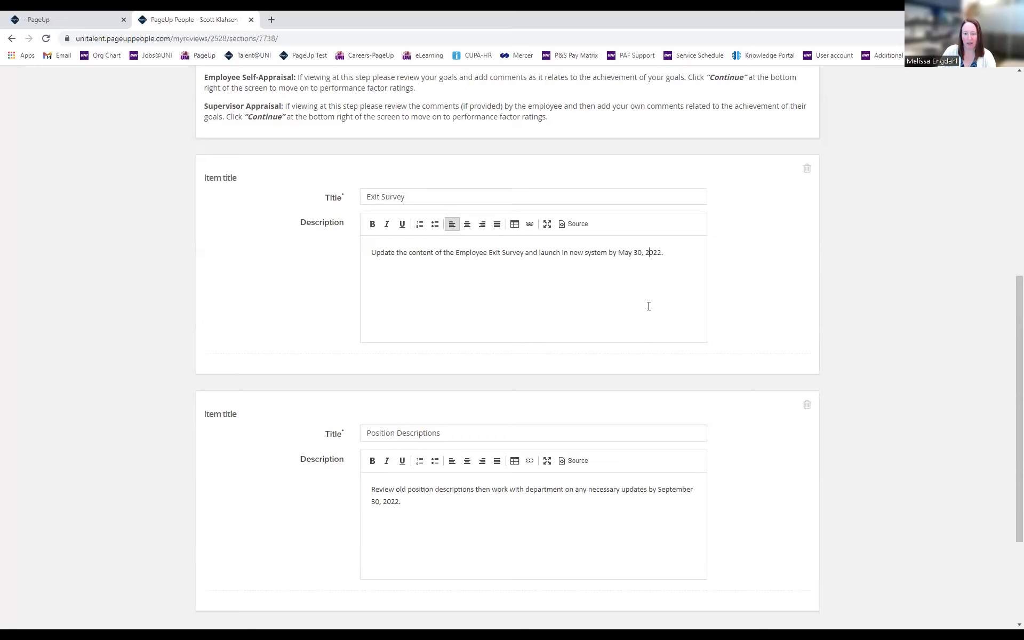
scroll(648, 307, down, 2)
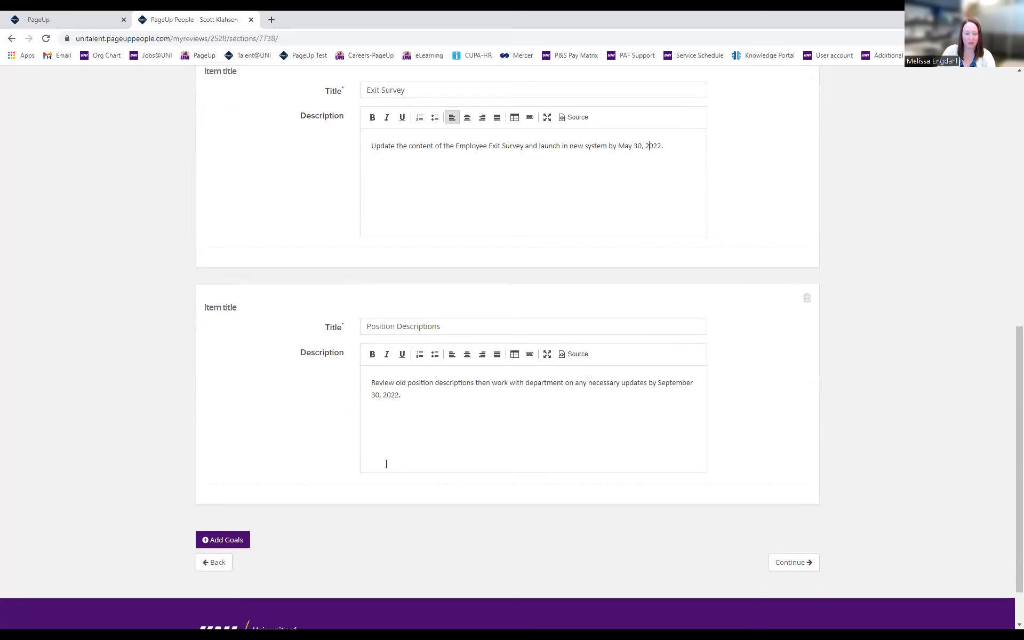
Step: Add a third blank goal item and enter 'Test #3' as its title
click(214, 546)
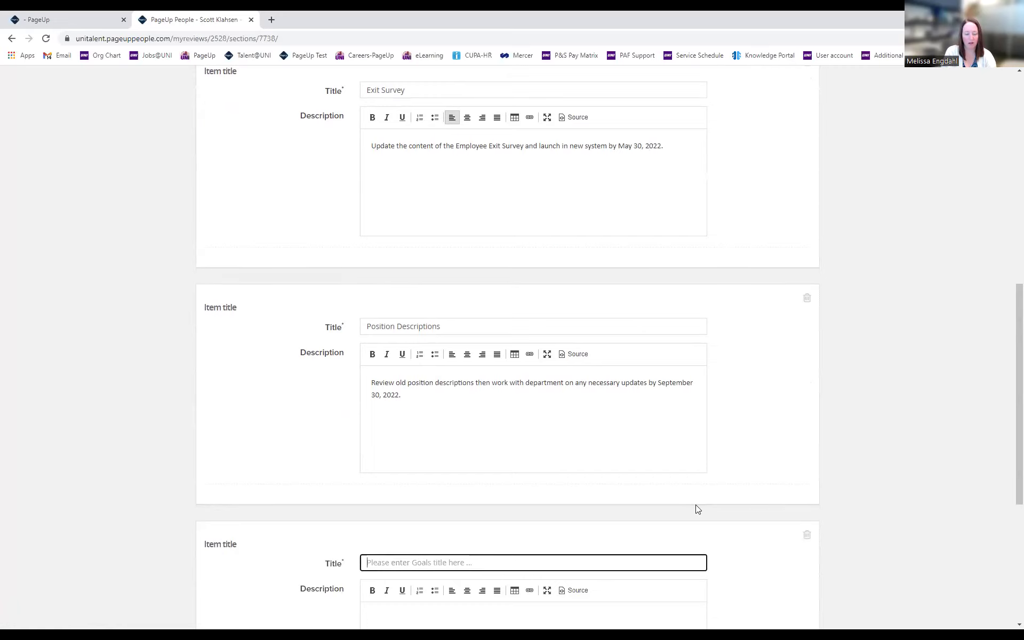
text(Test )
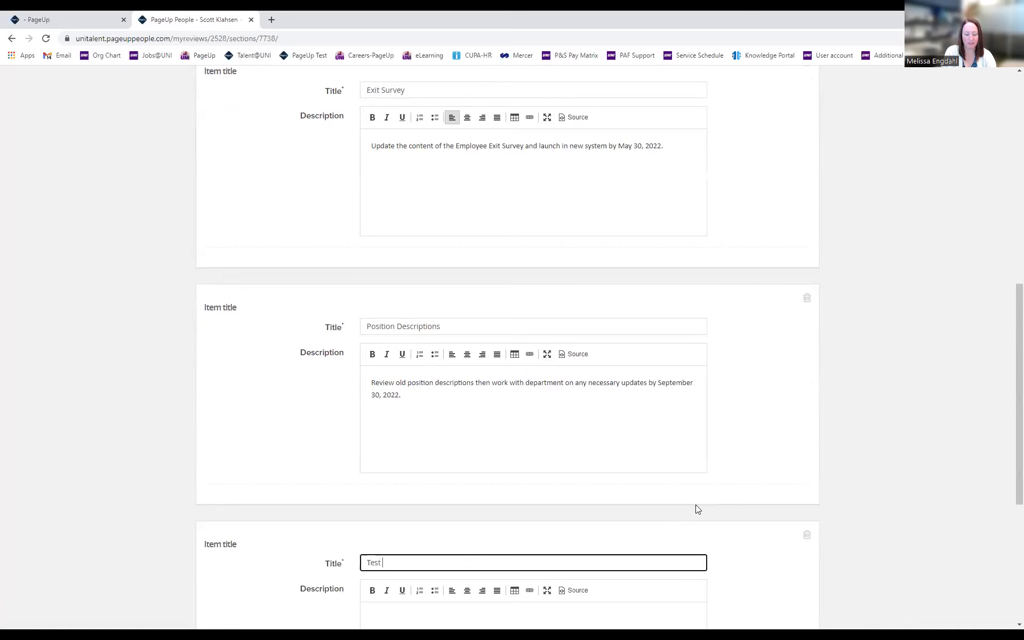
text(#3)
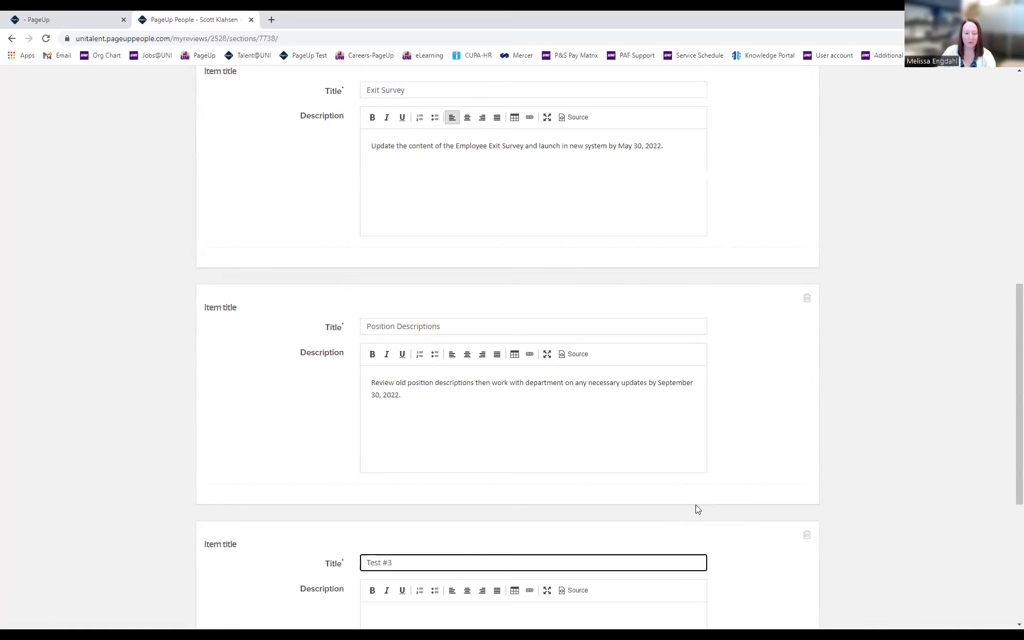
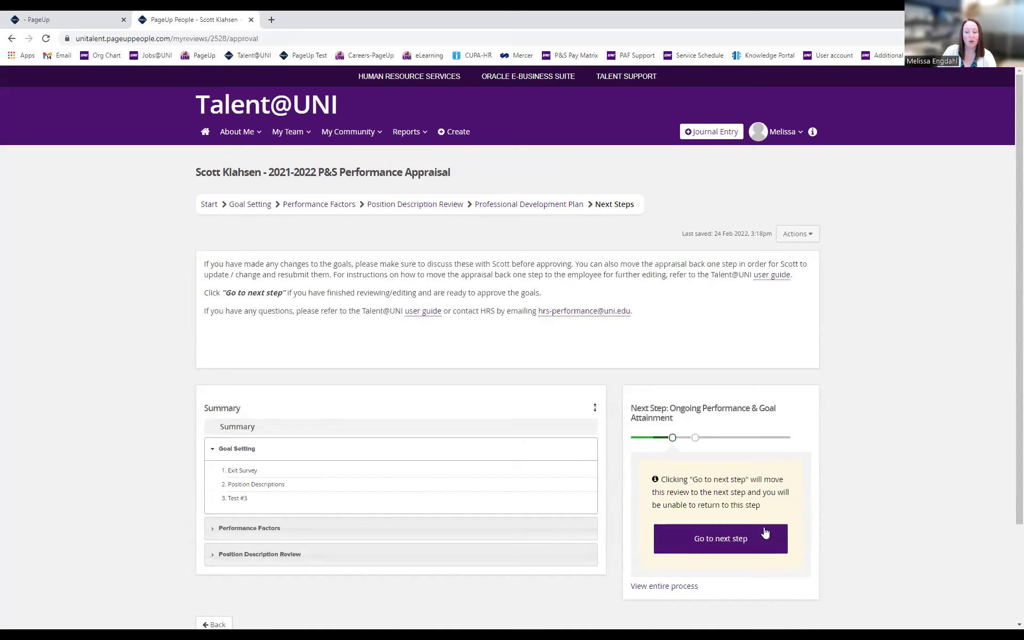
Step: Send the team member's 2021-2022 appraisal on to Ongoing Performance & Goal Attainment with Go to next step
click(709, 548)
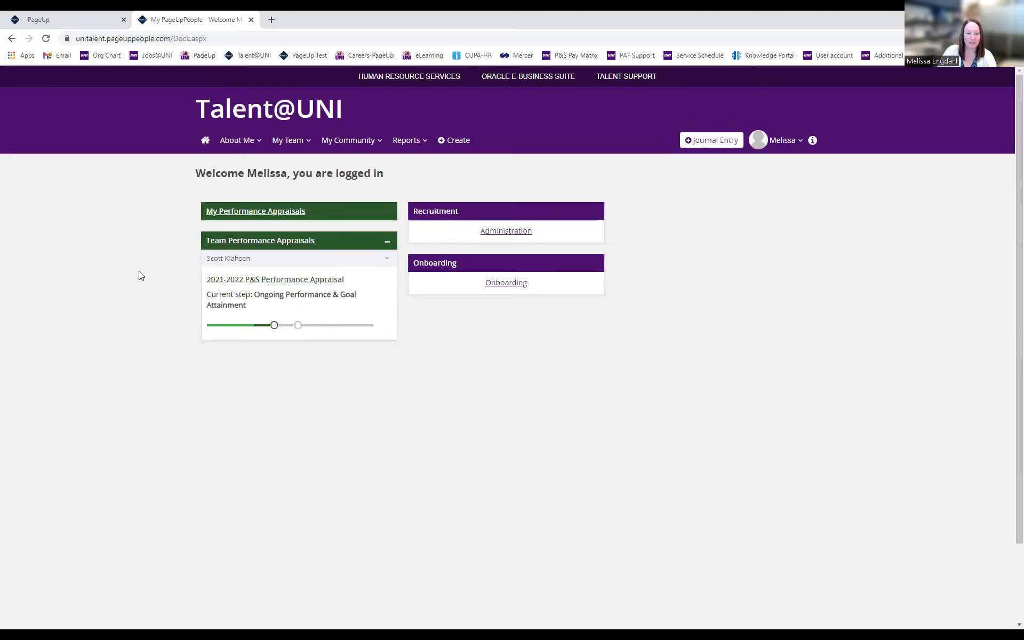
Step: Reload the team member's appraisal, look over its Goal Setting page, then return home
click(241, 280)
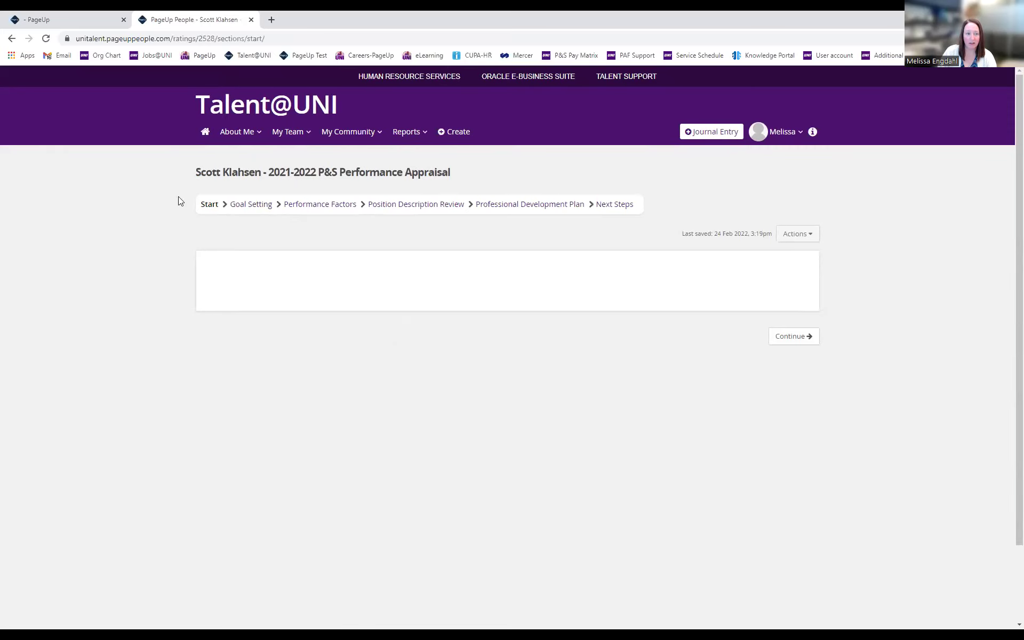
click(46, 38)
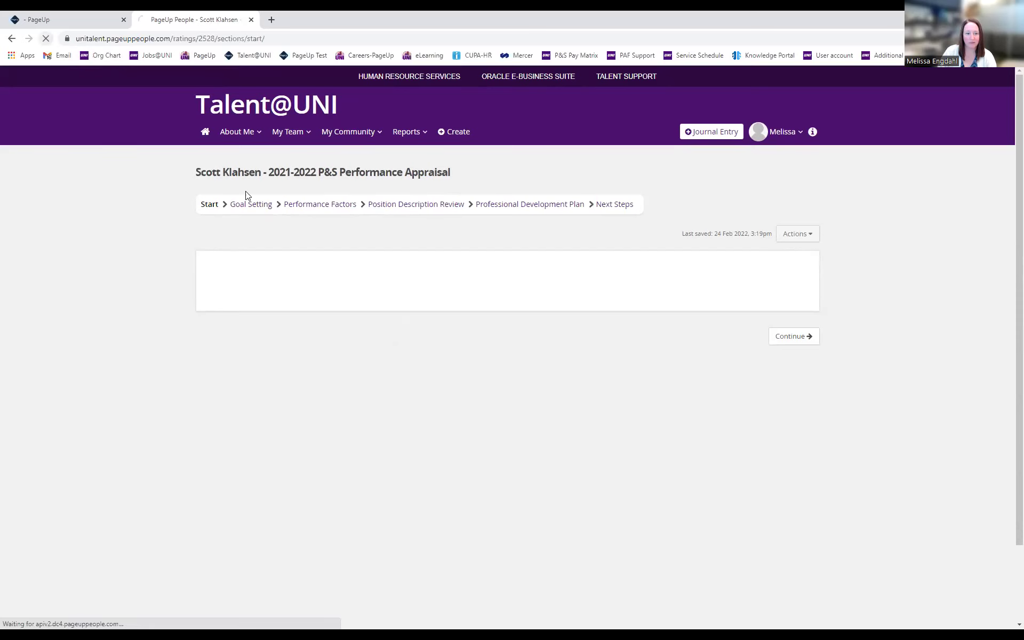
click(262, 206)
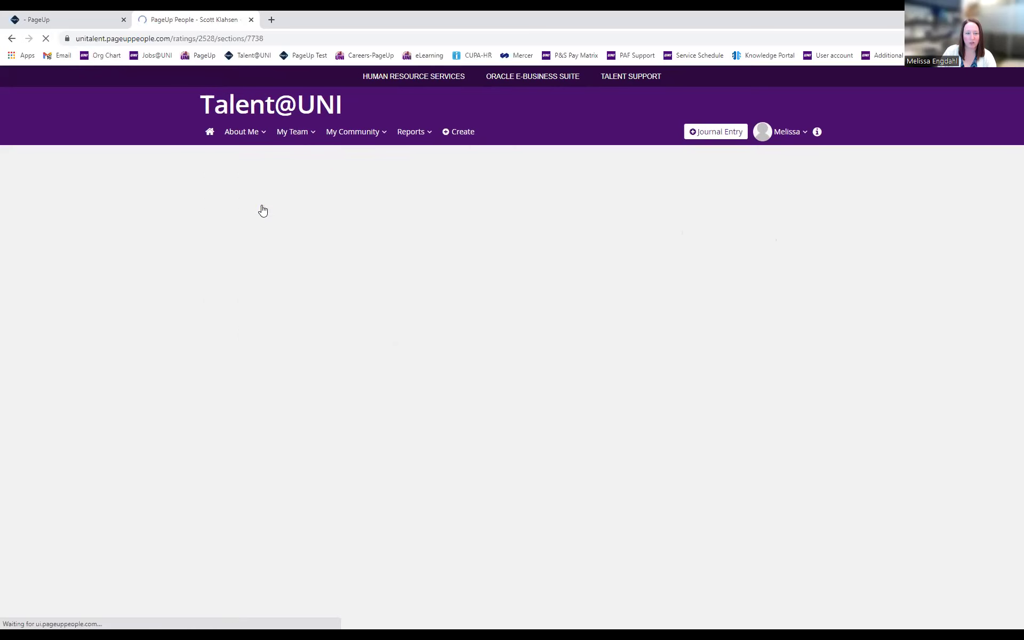
scroll(166, 344, down, 4)
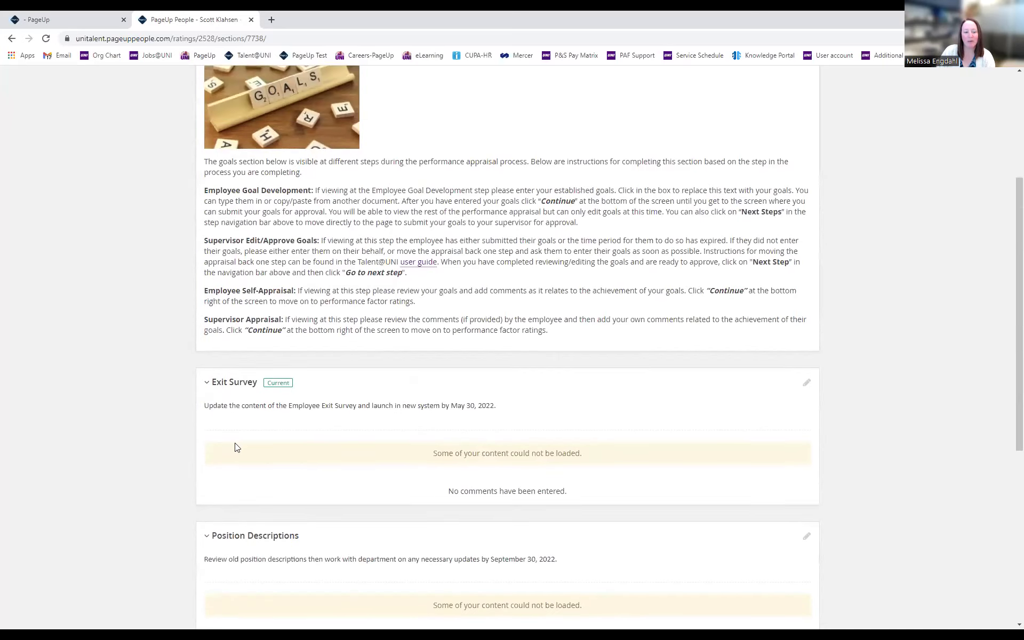
scroll(231, 283, up, 4)
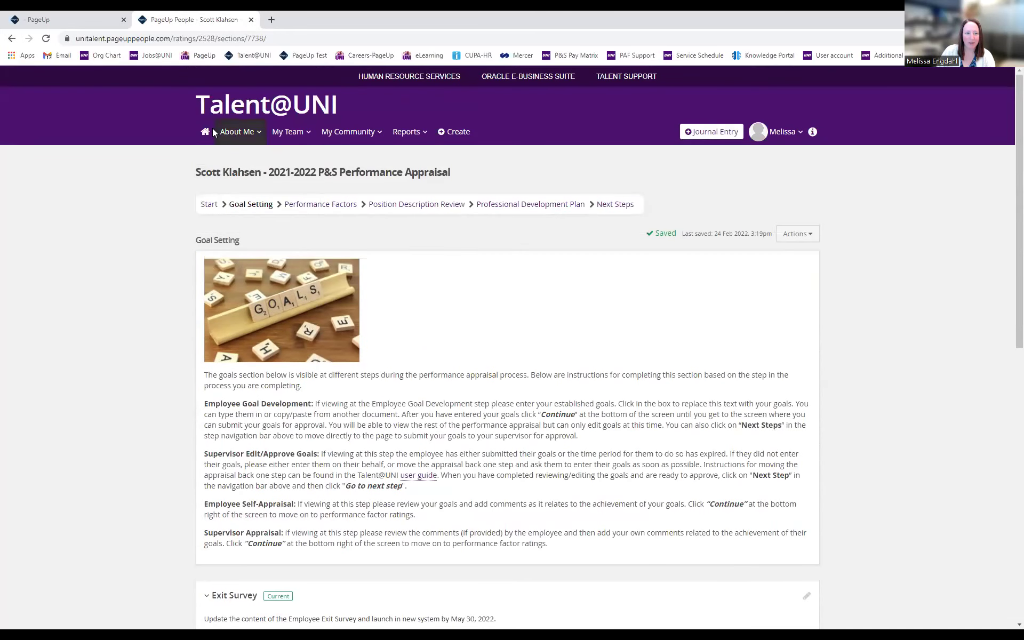
click(206, 134)
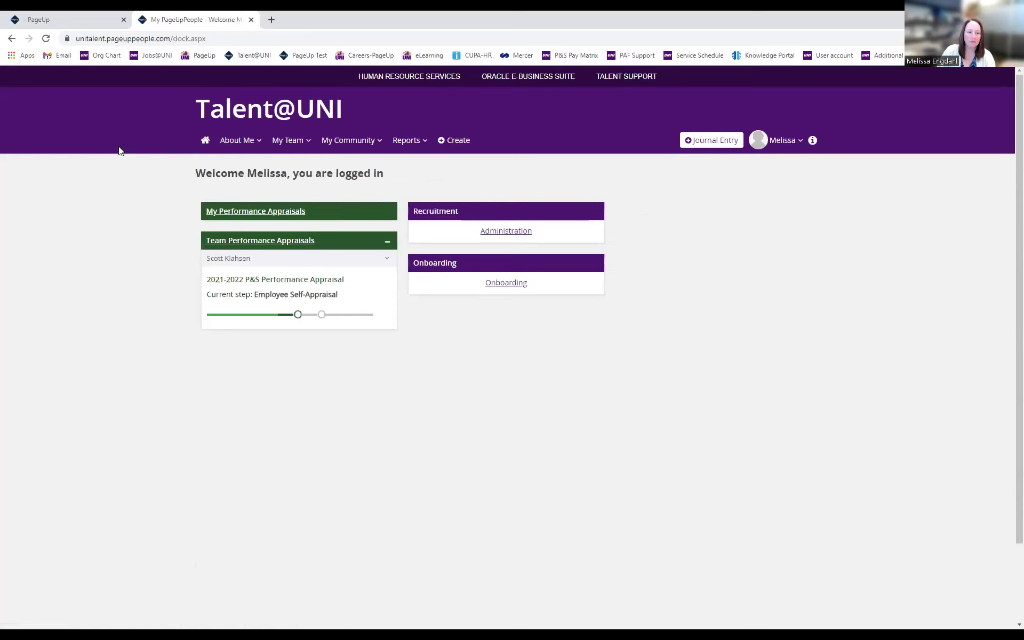
Step: Reload the home page so the appraisal shows the Employee Self-Appraisal step
click(46, 40)
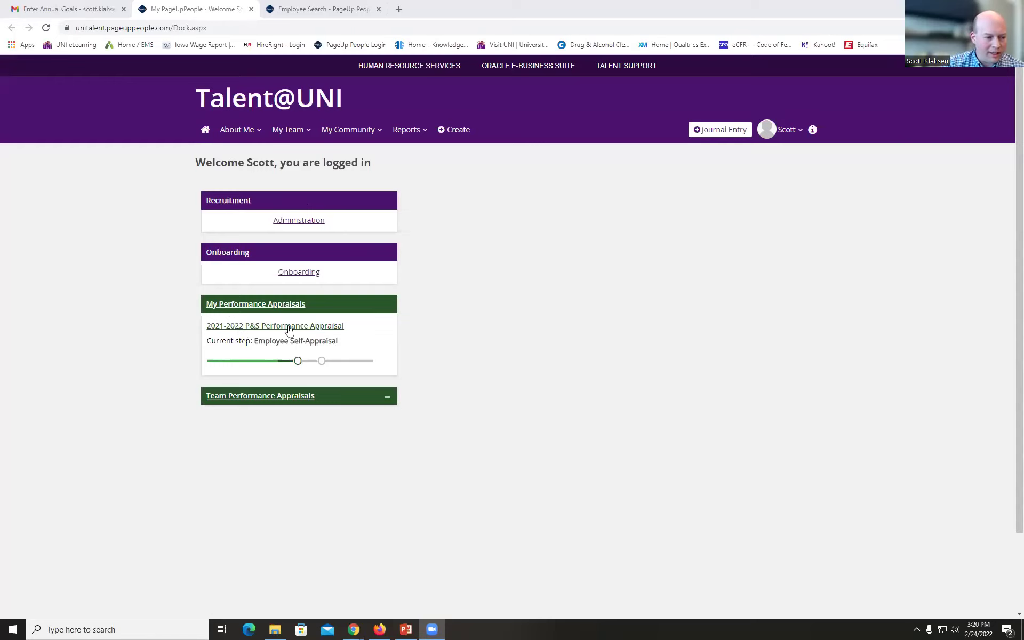
Step: Open the 2021-2022 P&S Performance Appraisal and review the Exit Survey, Position Descriptions and Test #3 goals
click(286, 327)
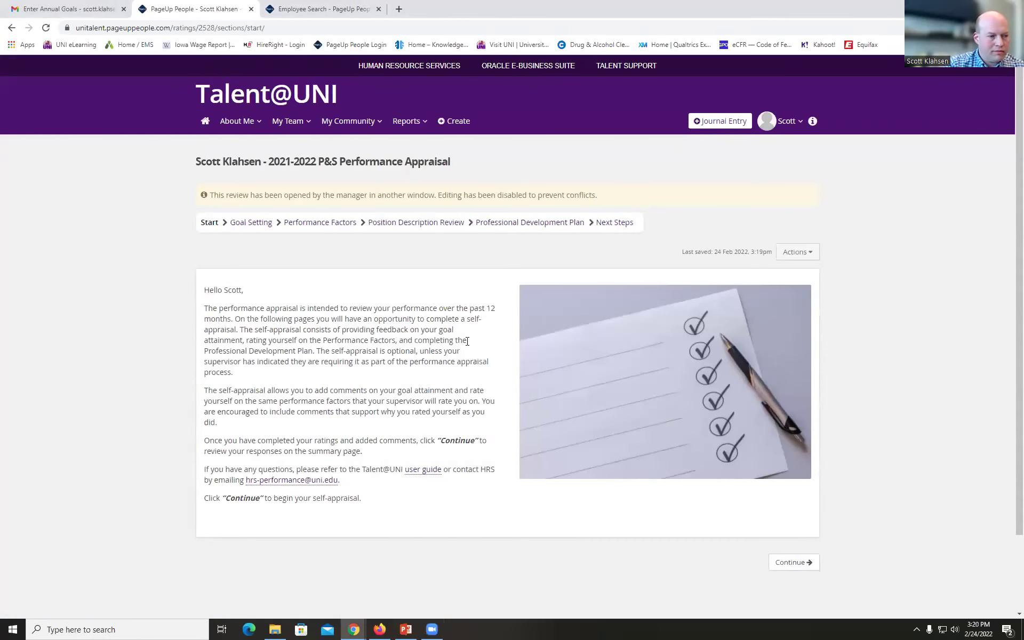
scroll(420, 257, down, 2)
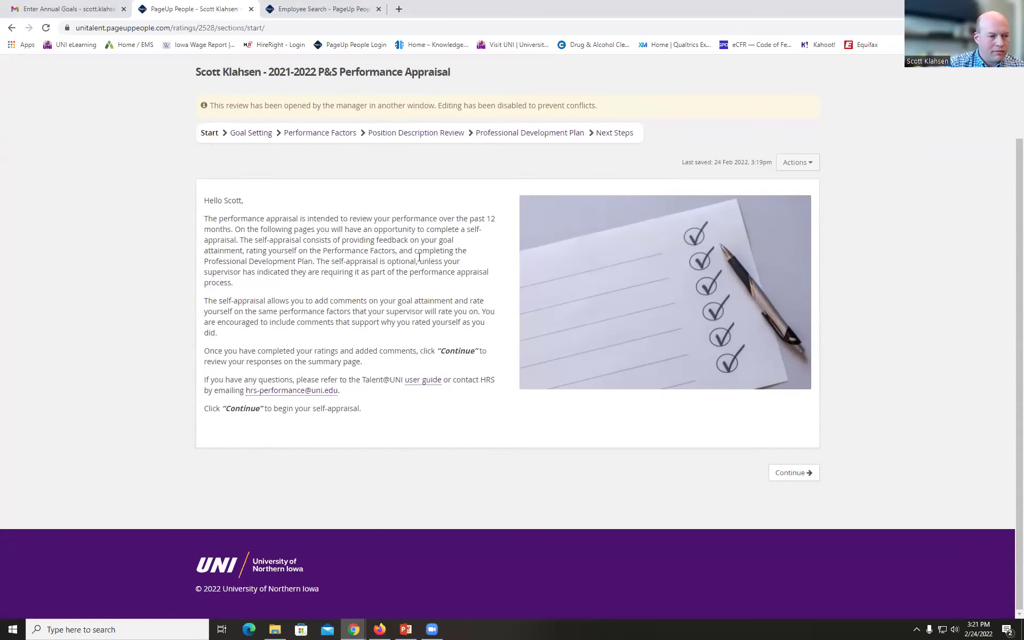
click(249, 133)
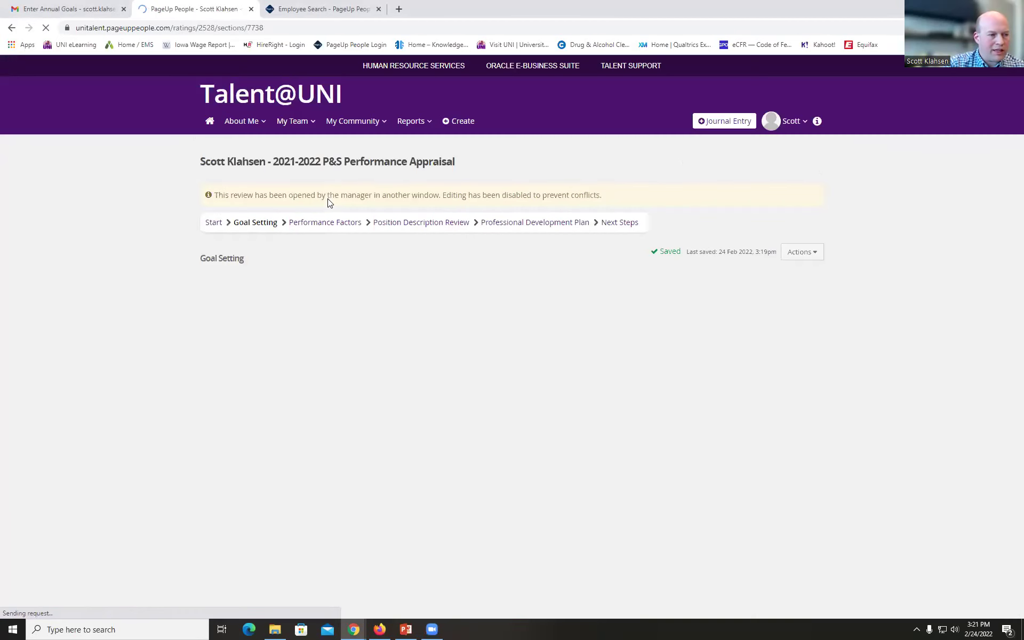
scroll(351, 240, down, 1)
scroll(351, 240, down, 5)
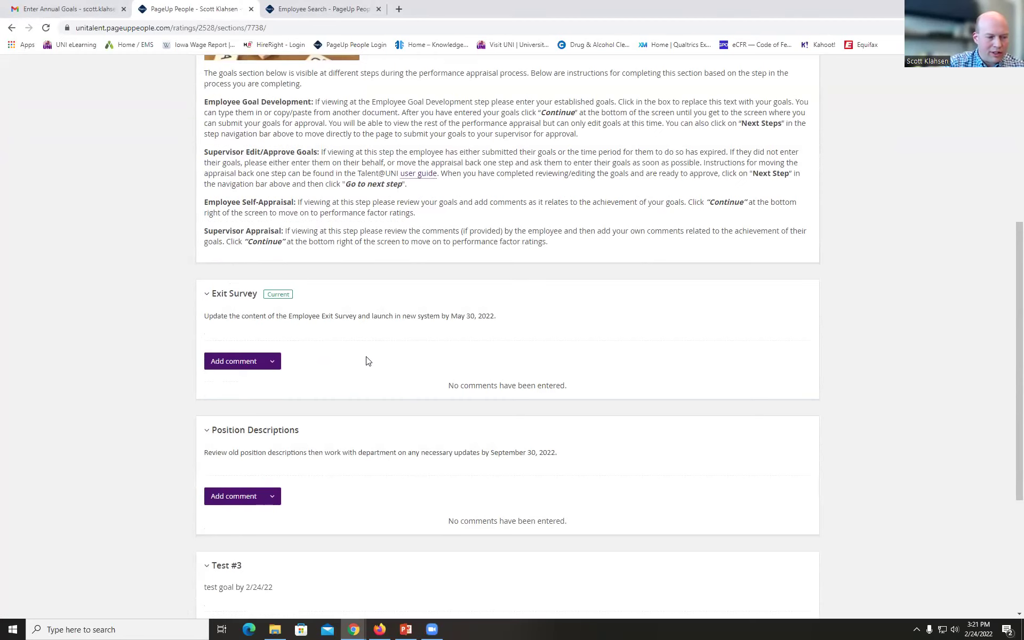
scroll(368, 361, down, 2)
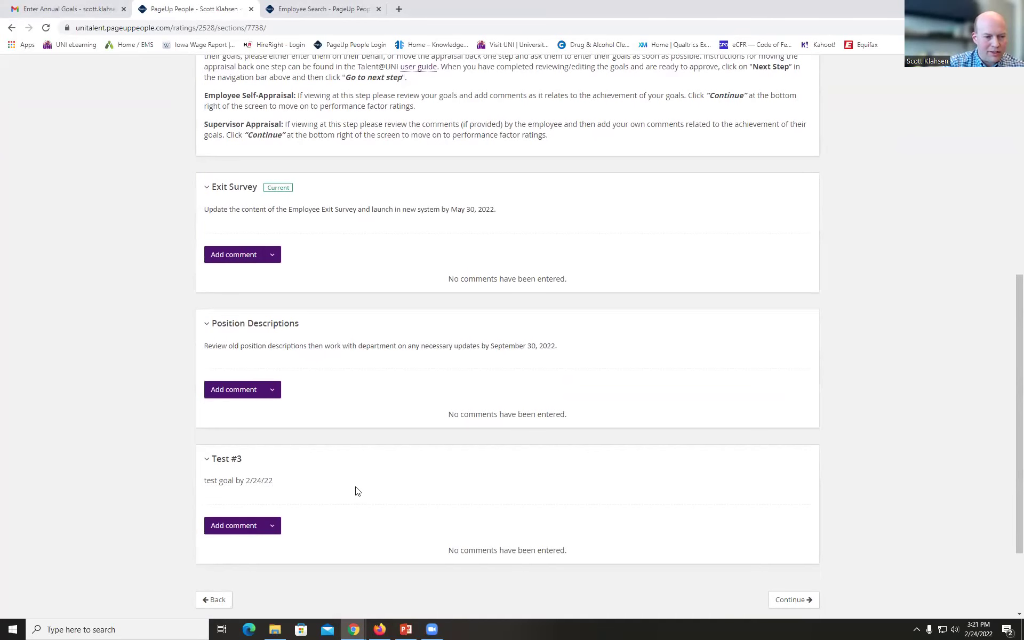
scroll(354, 487, up, 2)
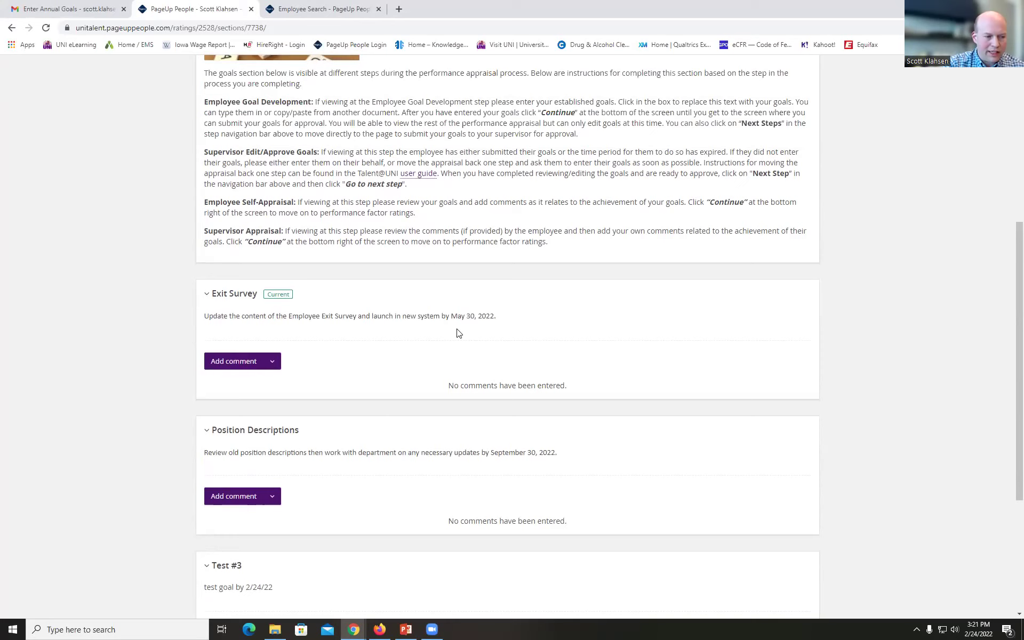
Step: Post a shared comment on the Exit Survey goal
click(232, 361)
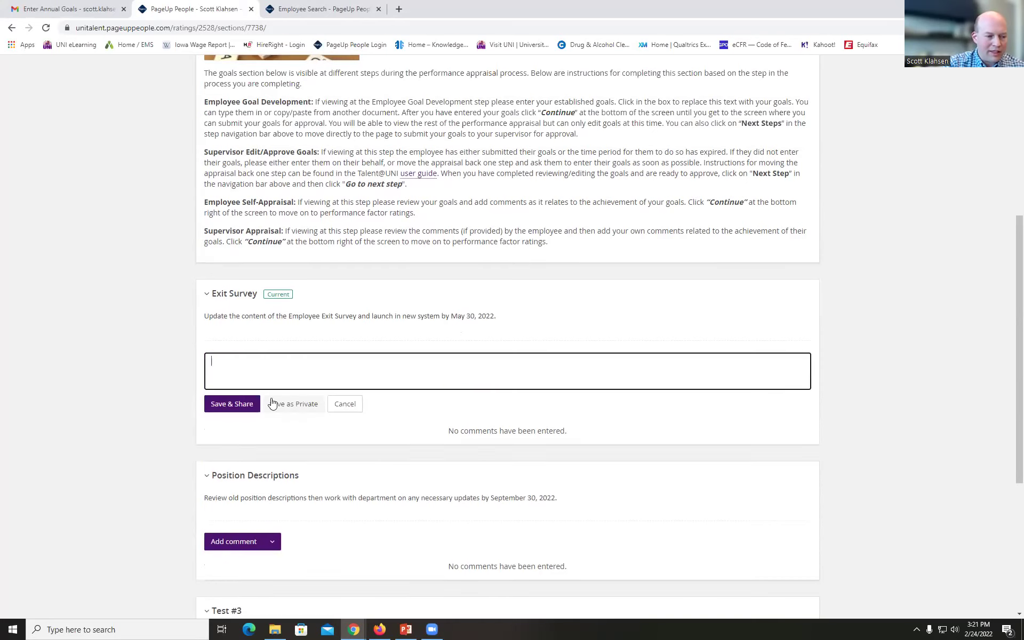
text(Comem)
text(nt)
key(BackSpace)
key(BackSpace)
key(BackSpace)
key(BackSpace)
text(ment)
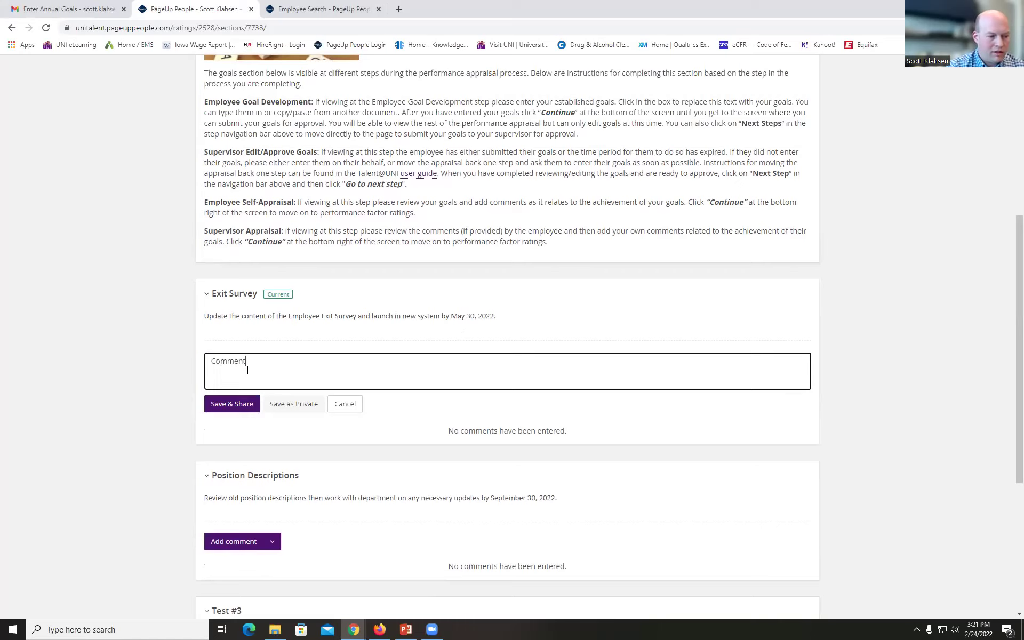
click(229, 404)
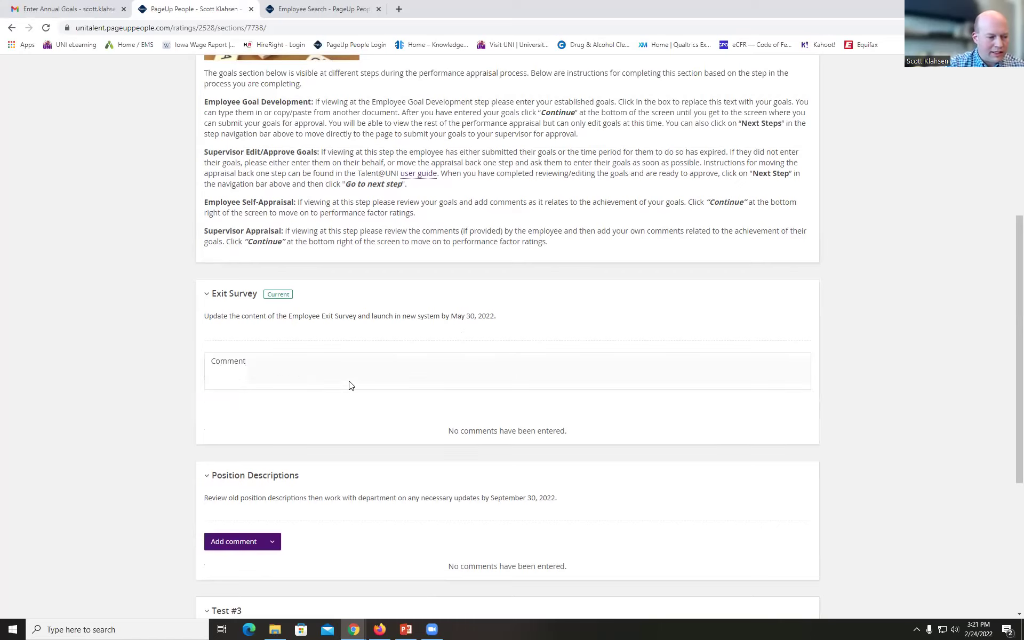
Step: Save a private draft comment on Position Descriptions, then continue to the next step
scroll(350, 387, down, 2)
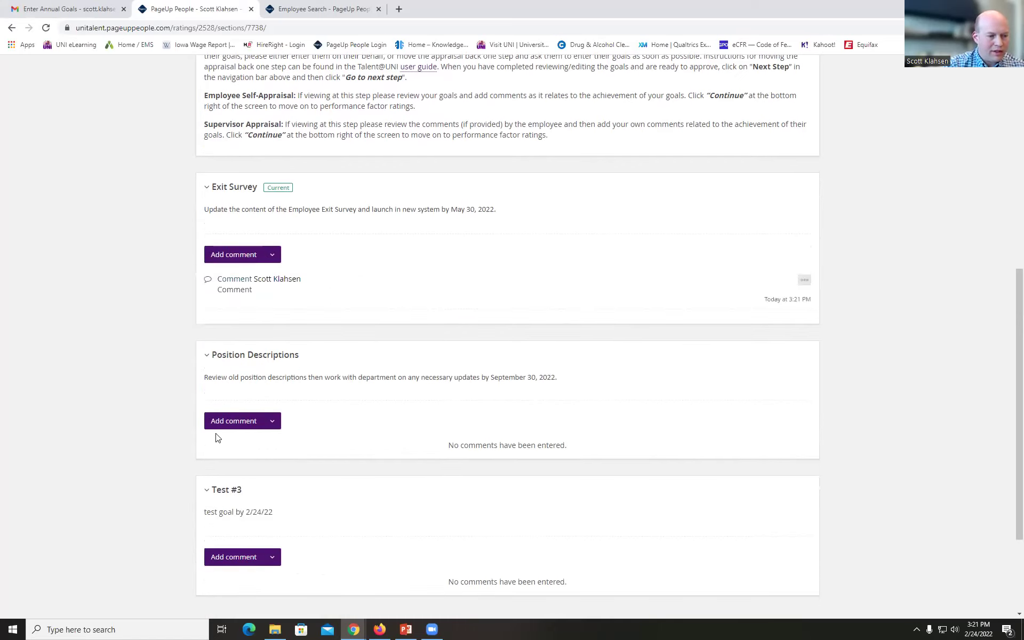
click(231, 422)
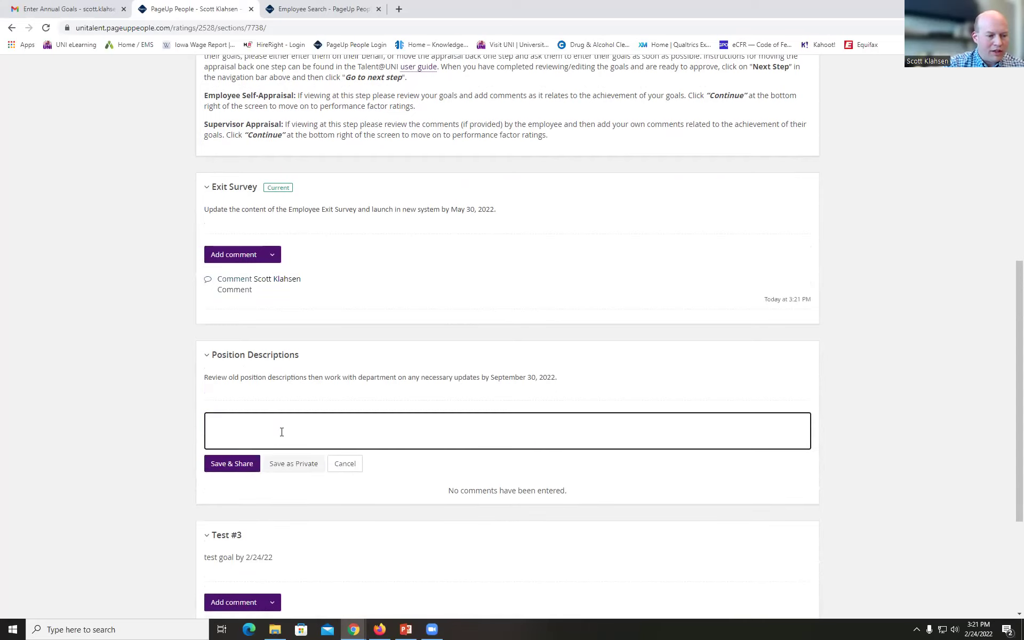
text(Comemn)
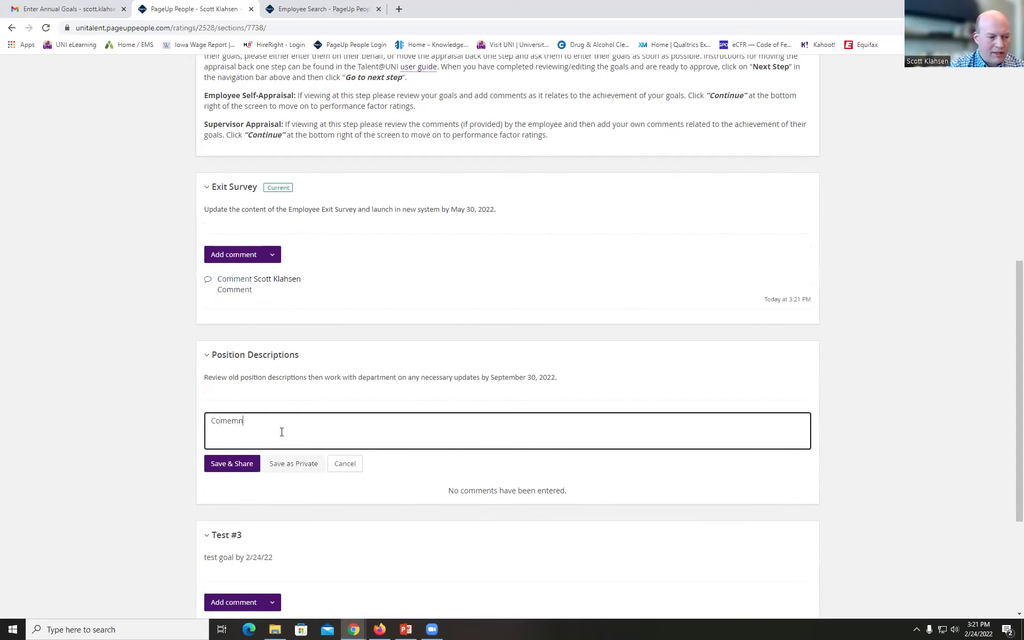
key(BackSpace)
key(BackSpace)
key(BackSpace)
text(ment)
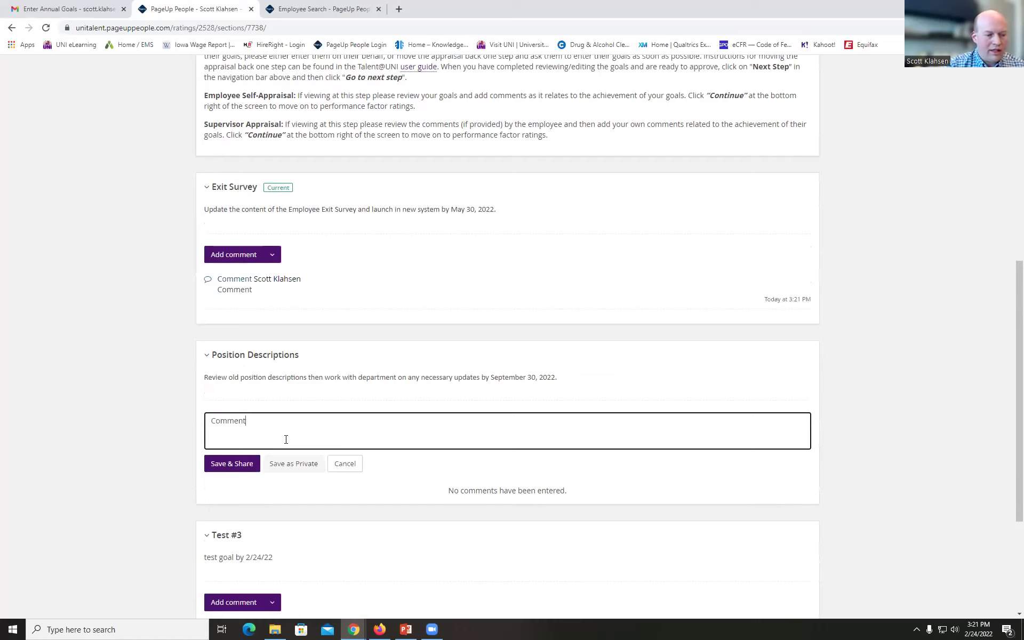
click(294, 465)
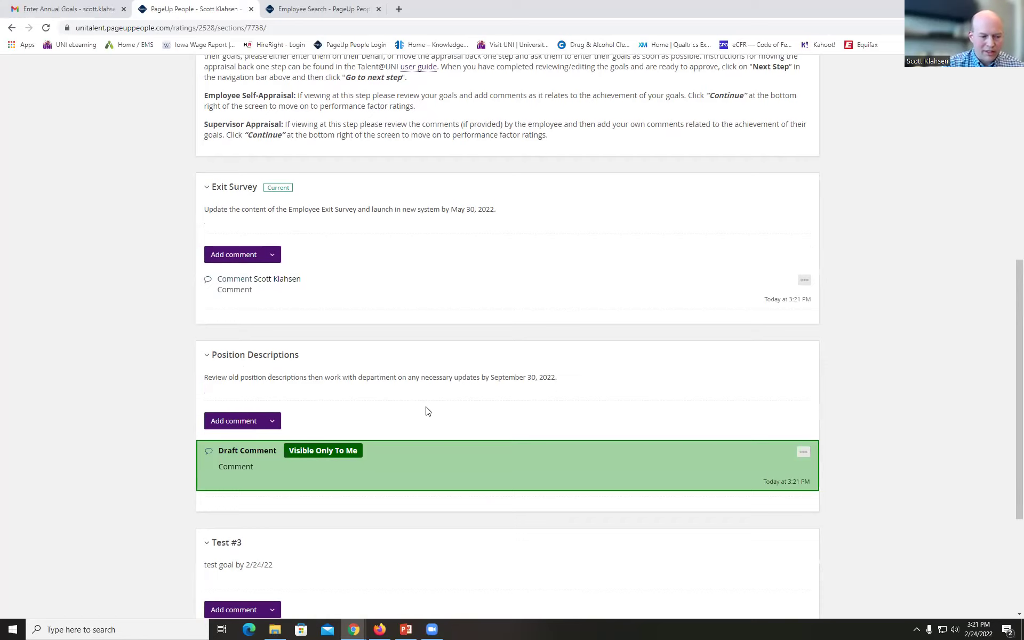
scroll(427, 411, down, 2)
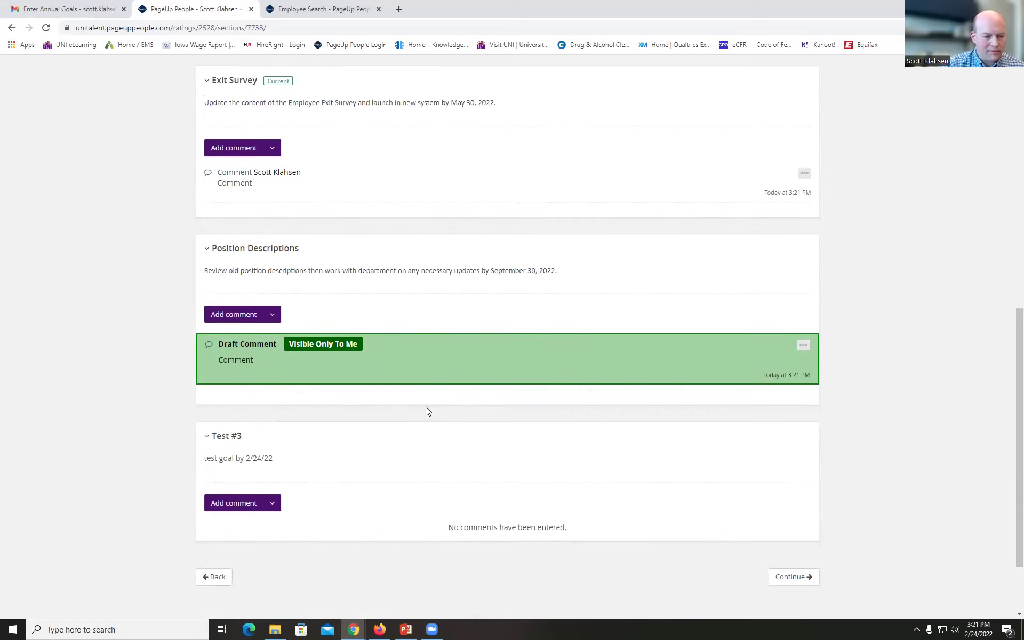
scroll(379, 508, up, 10)
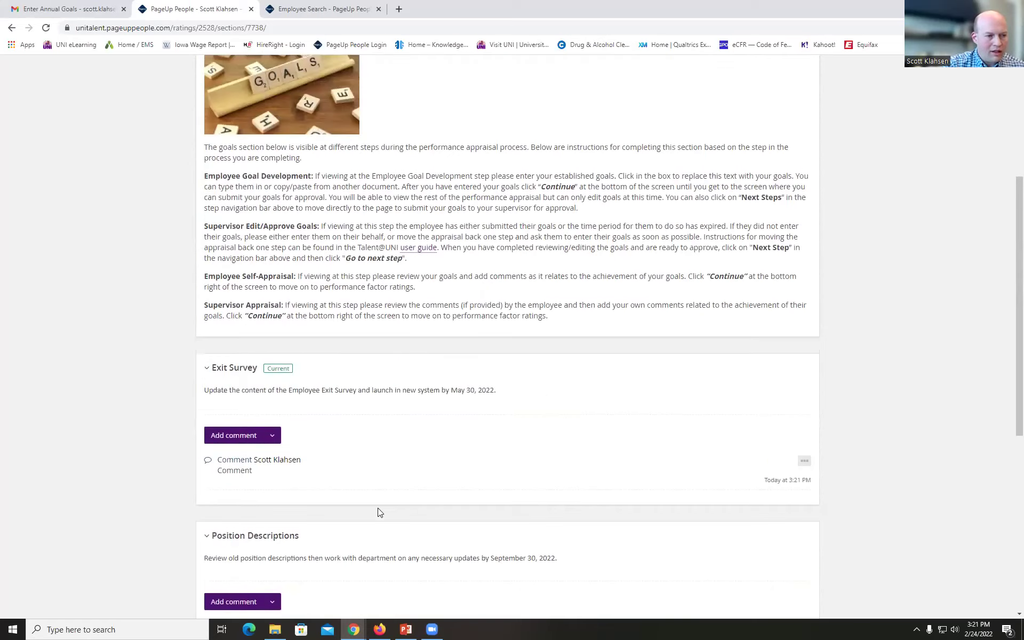
scroll(449, 459, down, 12)
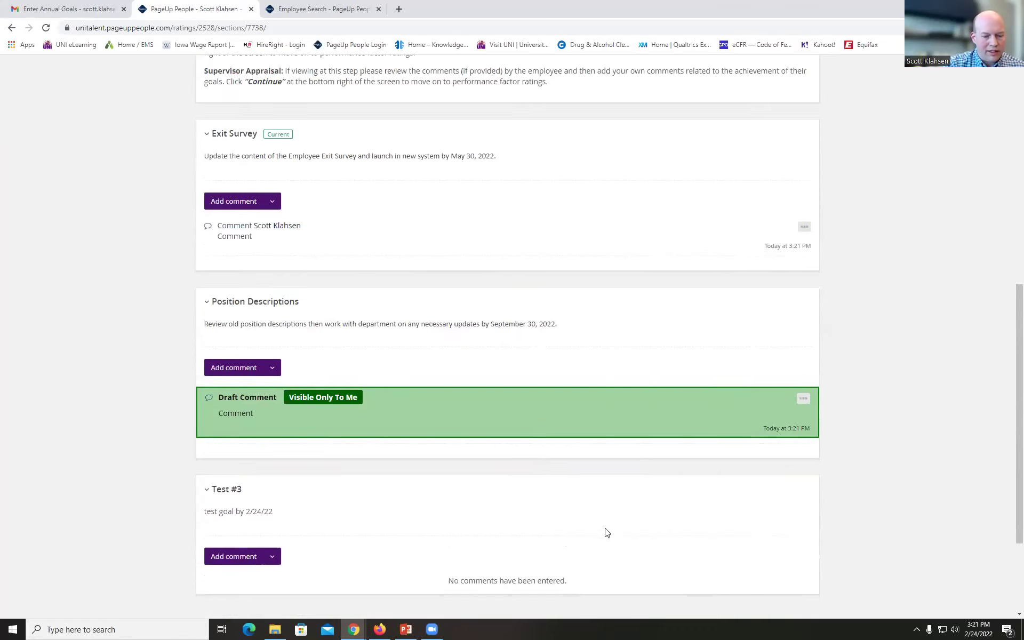
click(786, 493)
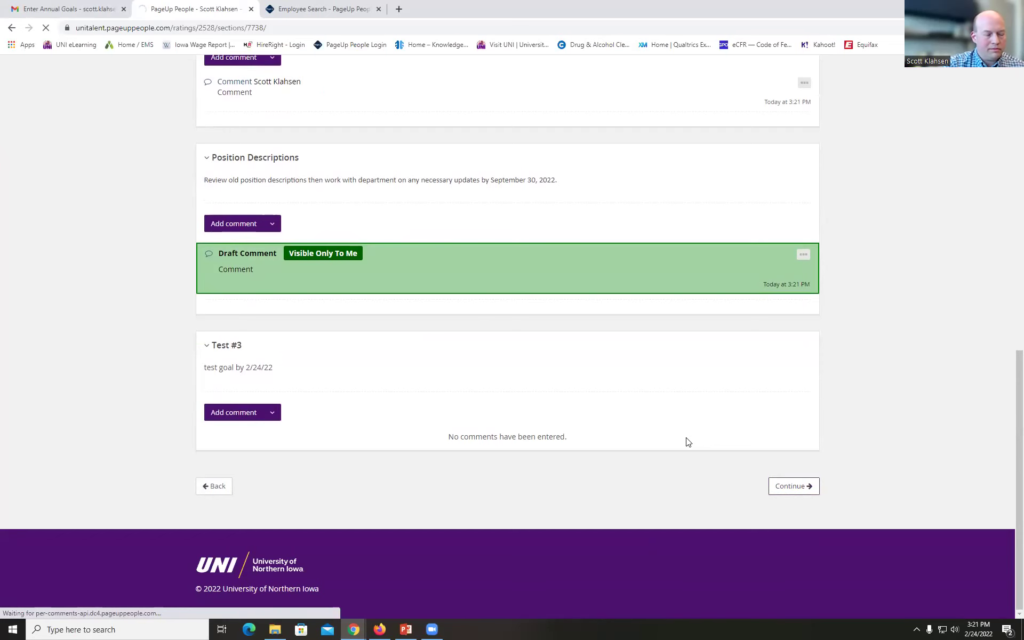
Step: Scroll through the Performance Factors rating definitions down to Job Knowledge and Performance
scroll(647, 393, up, 7)
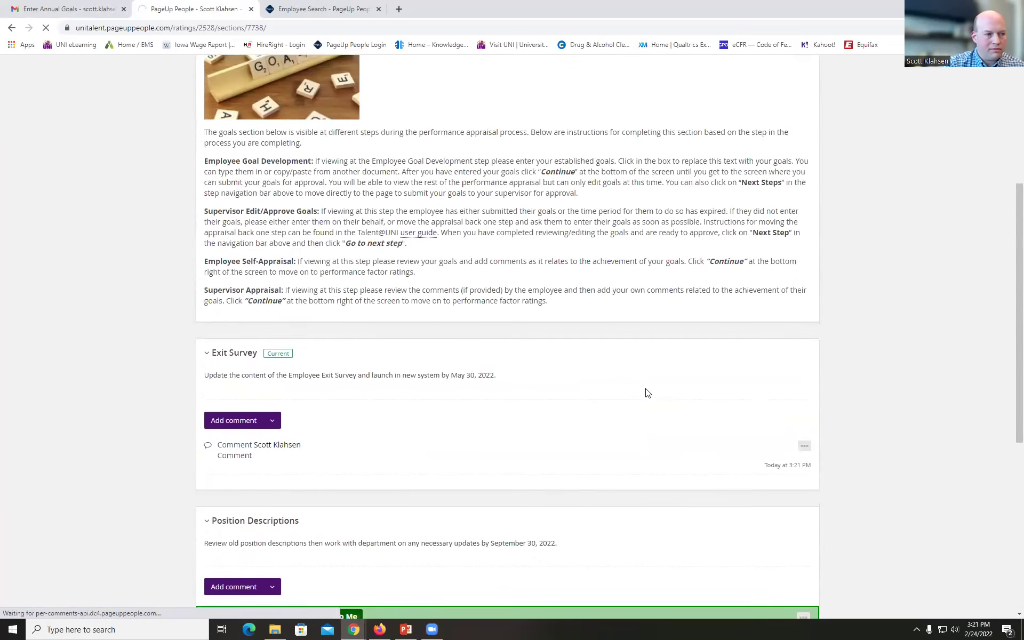
scroll(389, 258, up, 5)
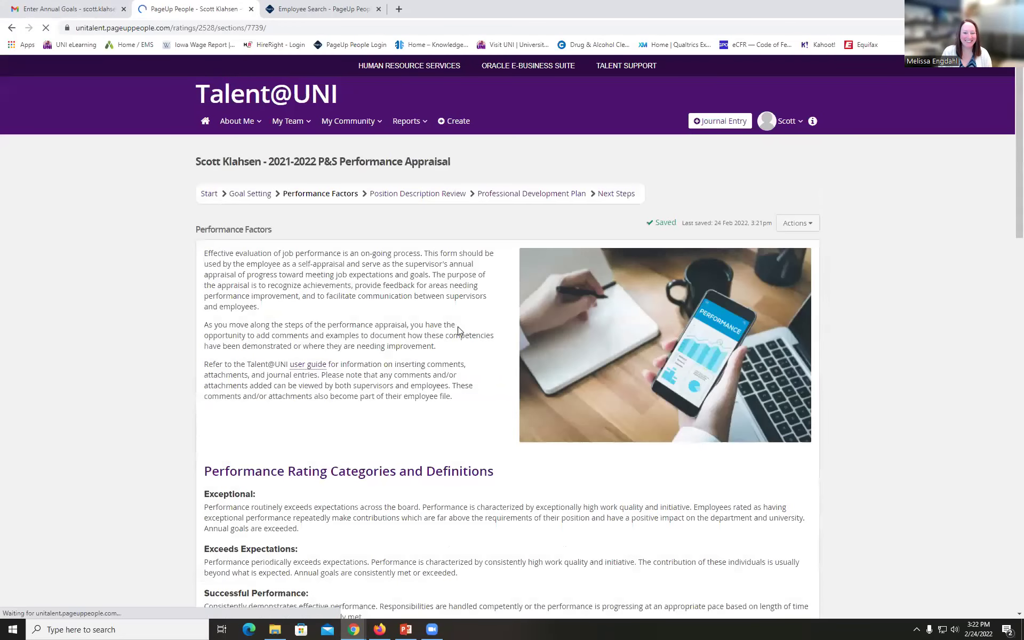
scroll(459, 326, down, 1)
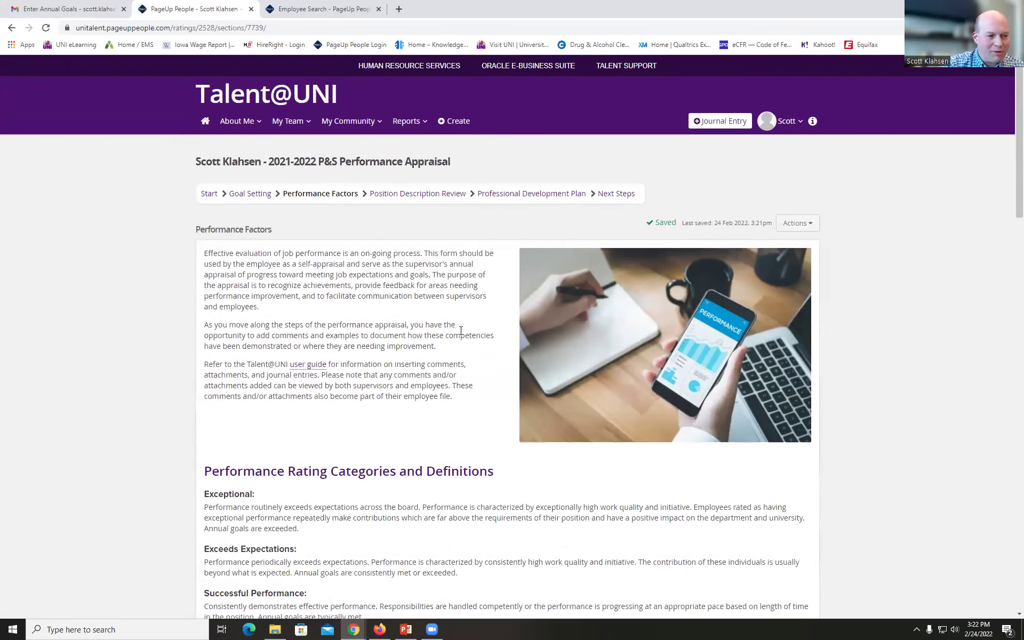
scroll(461, 330, down, 3)
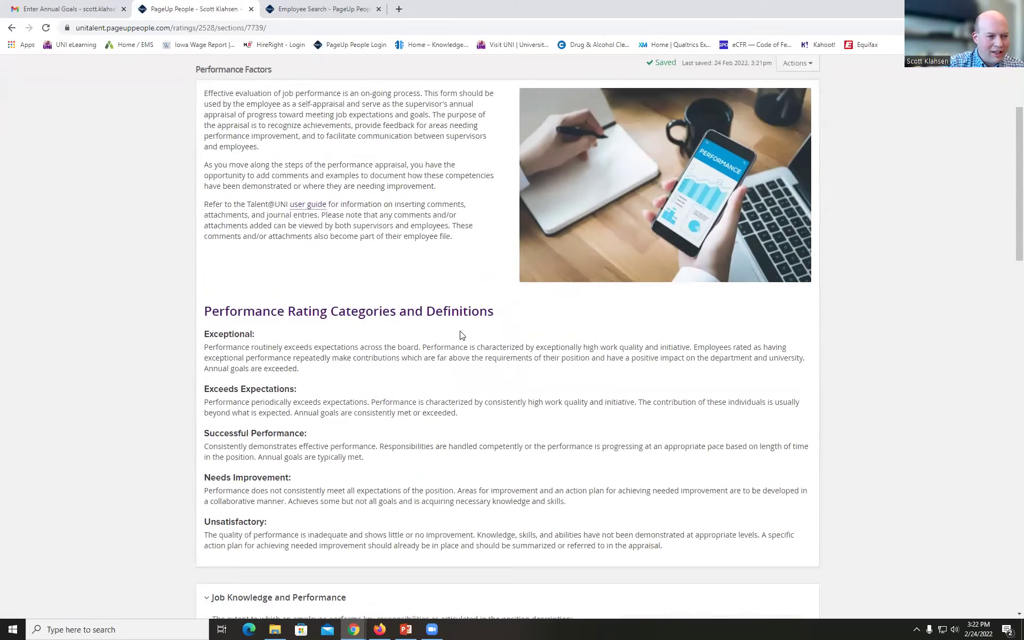
scroll(461, 335, down, 1)
scroll(462, 335, down, 1)
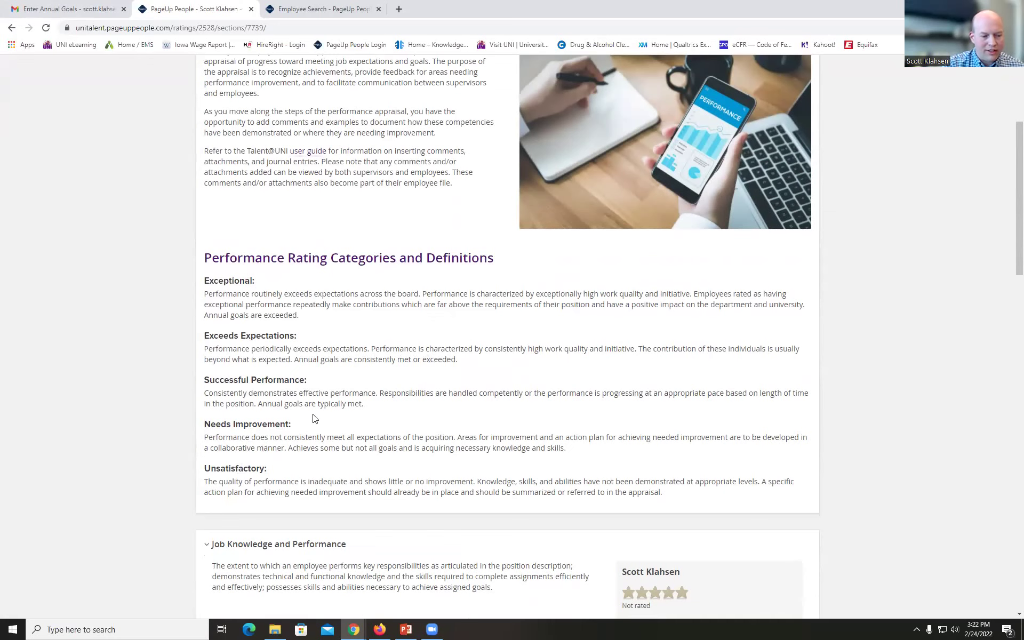
scroll(316, 414, down, 2)
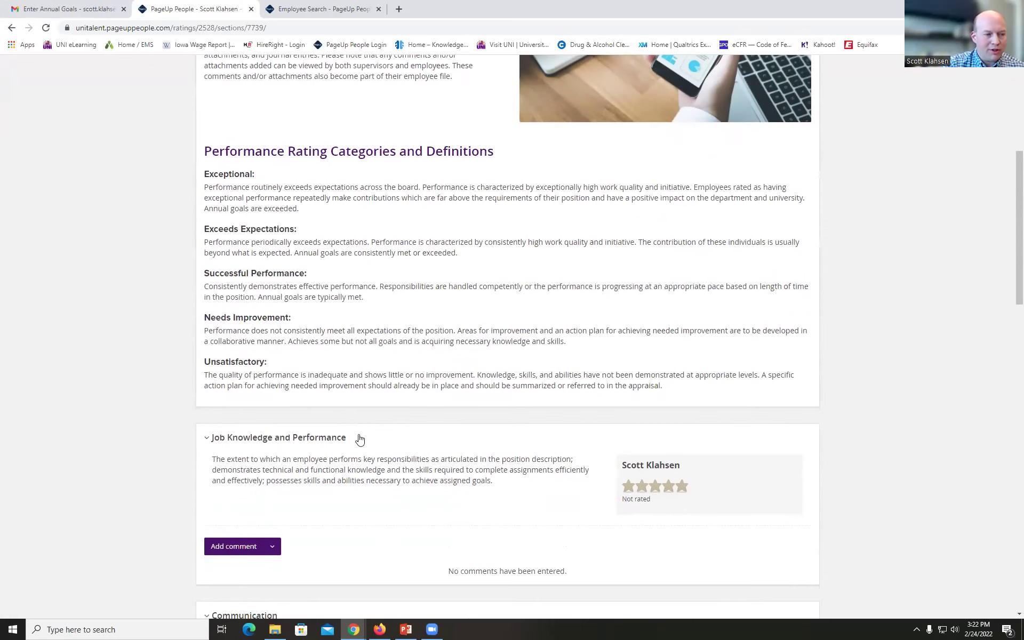
scroll(374, 459, down, 1)
scroll(372, 497, down, 1)
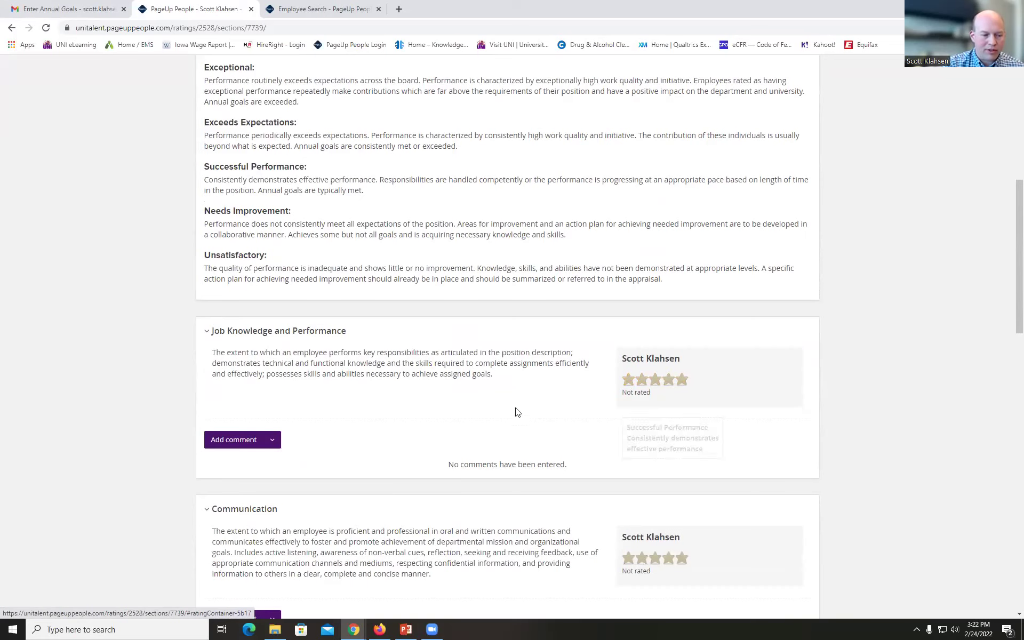
Step: Rate Job Knowledge and Performance as Successful Performance and share the comment 'Comment'
click(653, 382)
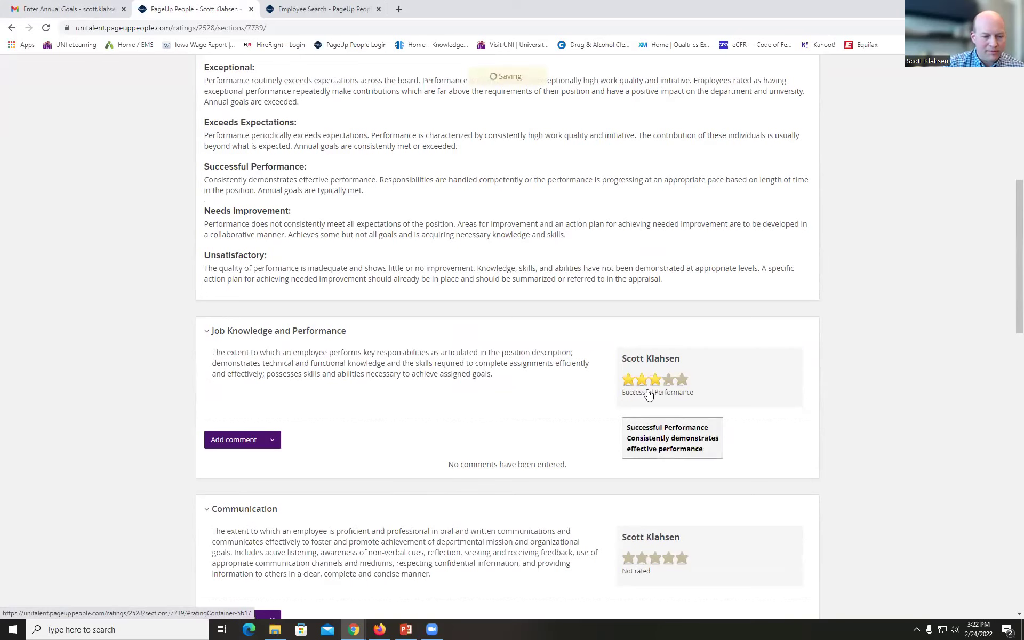
click(229, 439)
text(Comment)
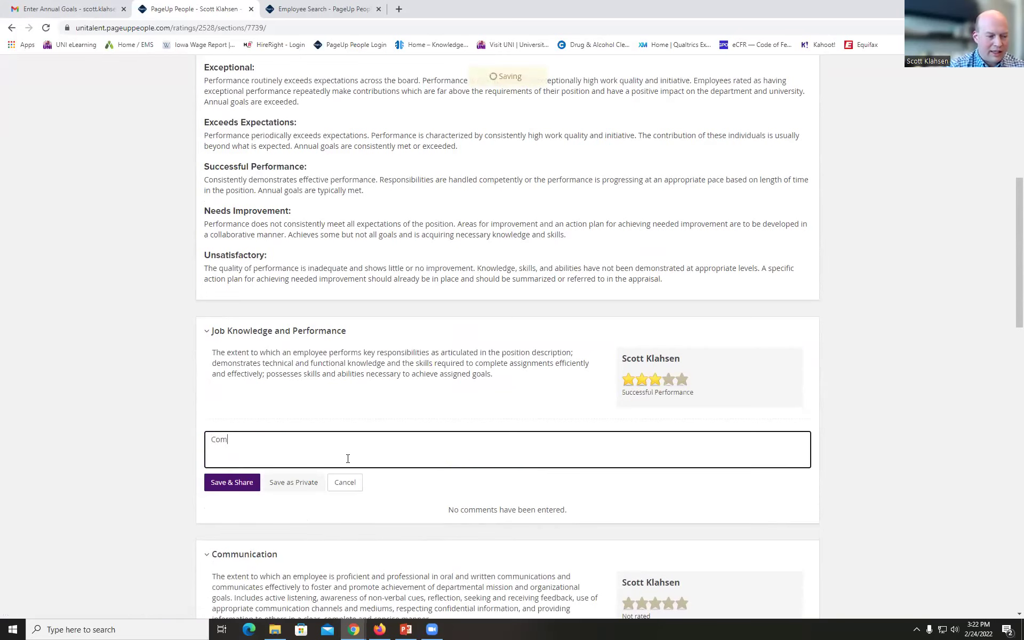
click(243, 482)
Step: Rate Communication Unsatisfactory, Organizational Skills Exceptional and Critical Thinking Successful Performance
scroll(391, 475, down, 3)
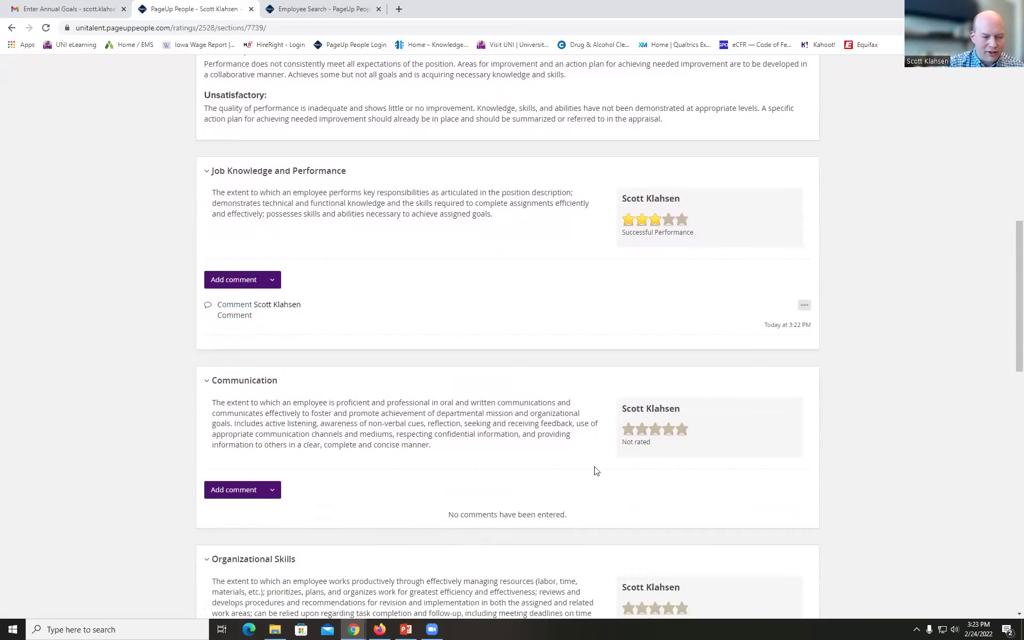
click(627, 434)
scroll(453, 465, down, 3)
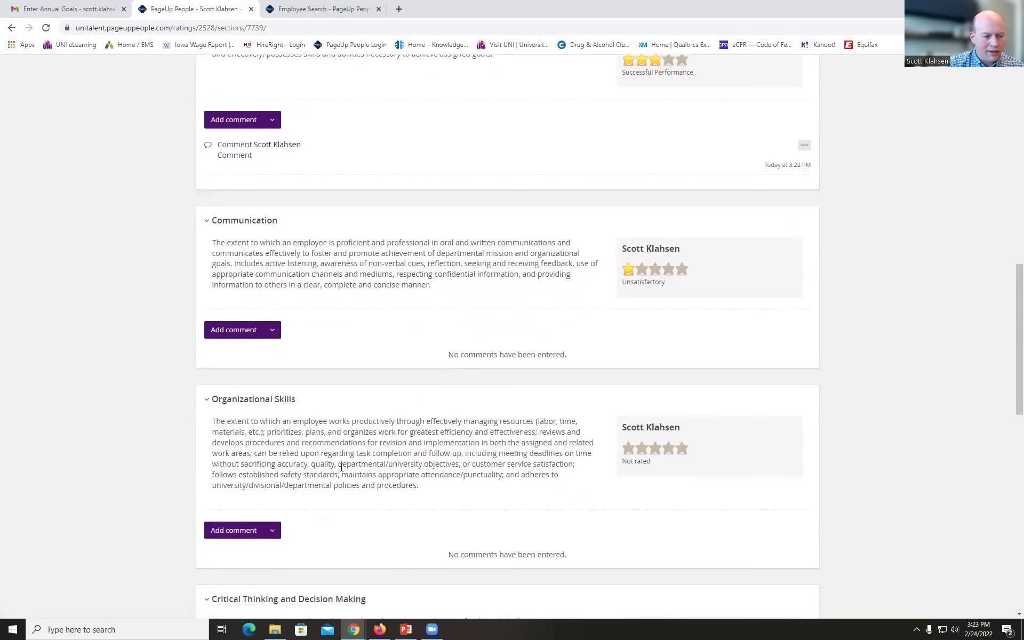
click(682, 451)
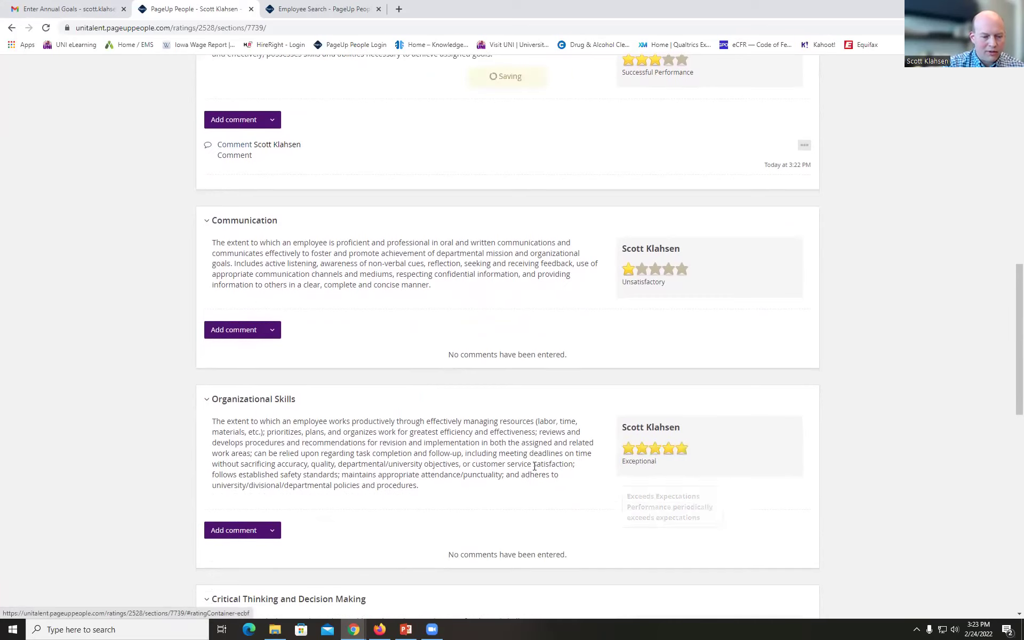
scroll(523, 464, down, 3)
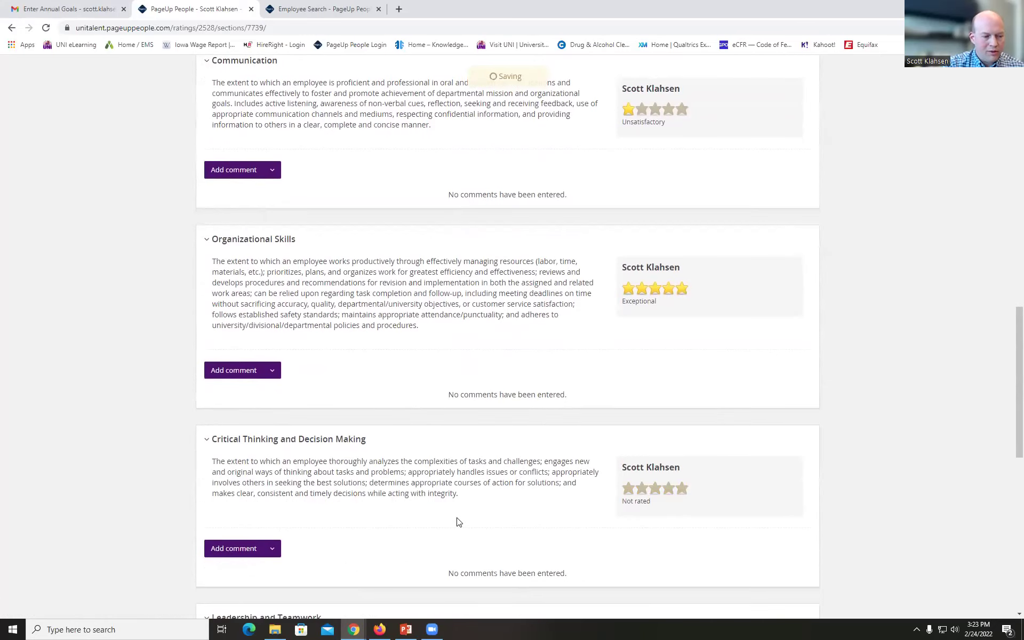
click(655, 490)
Step: Save 'Comment' as a private draft on Critical Thinking and Decision Making
scroll(521, 507, down, 3)
click(224, 392)
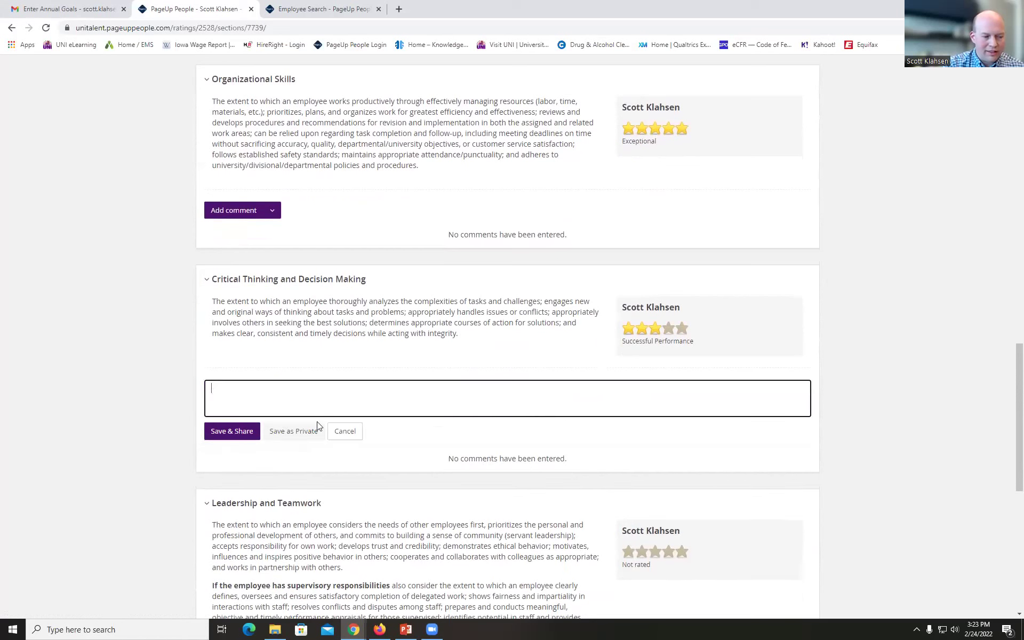
text(Co)
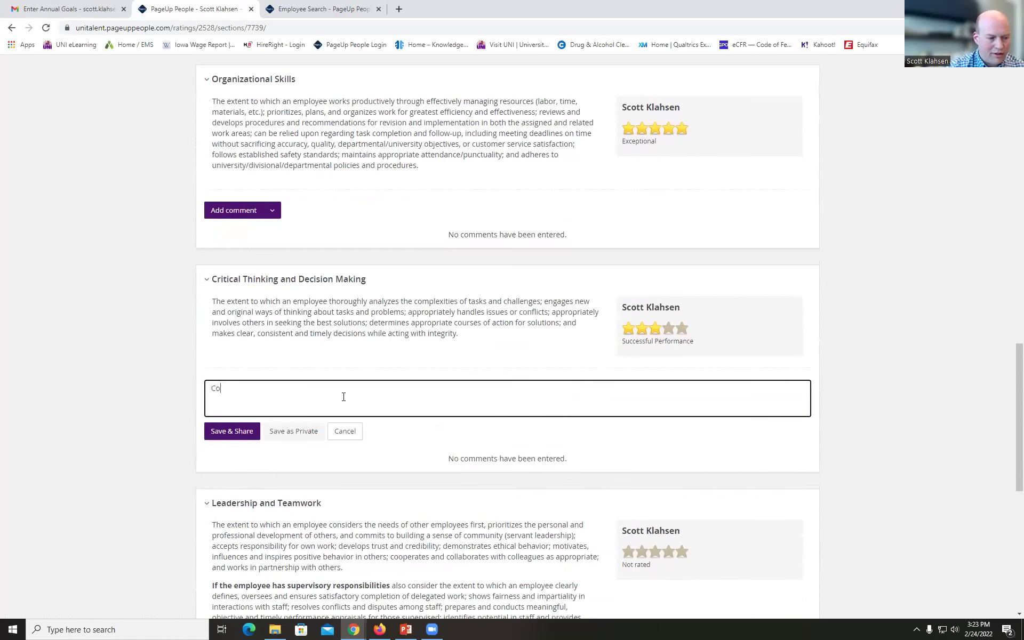
text(mment)
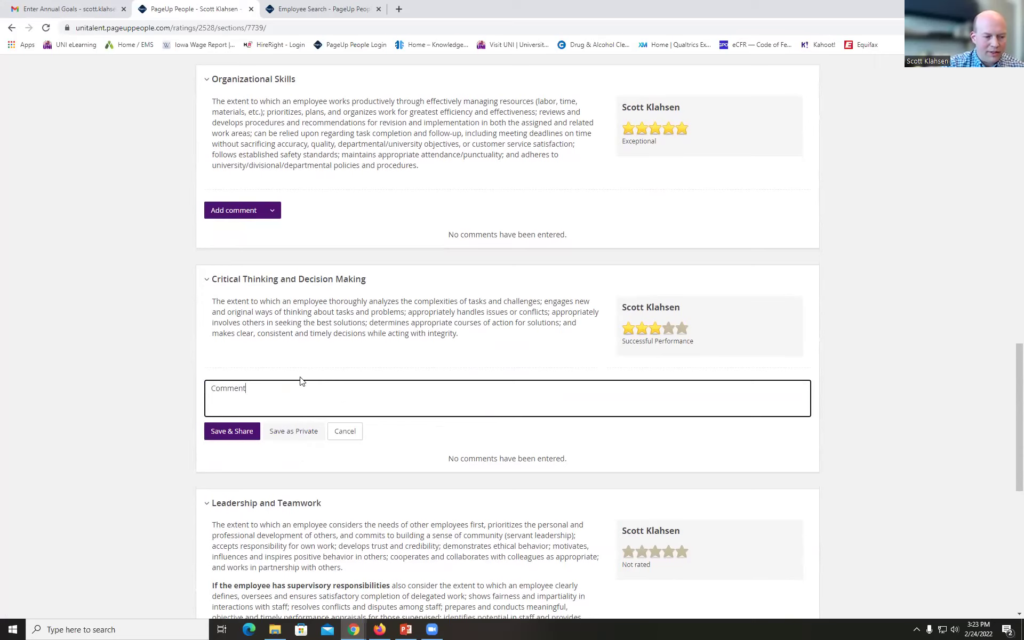
click(293, 432)
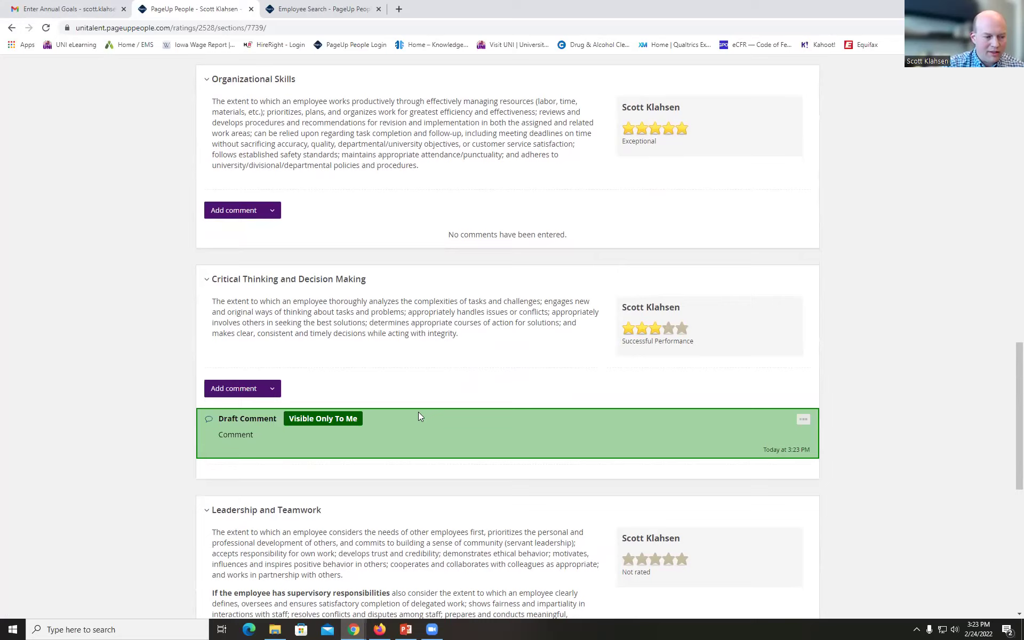
Step: Rate Leadership and Teamwork Exceeds Expectations and Strategic Initiatives Successful Performance, then continue
scroll(419, 415, down, 3)
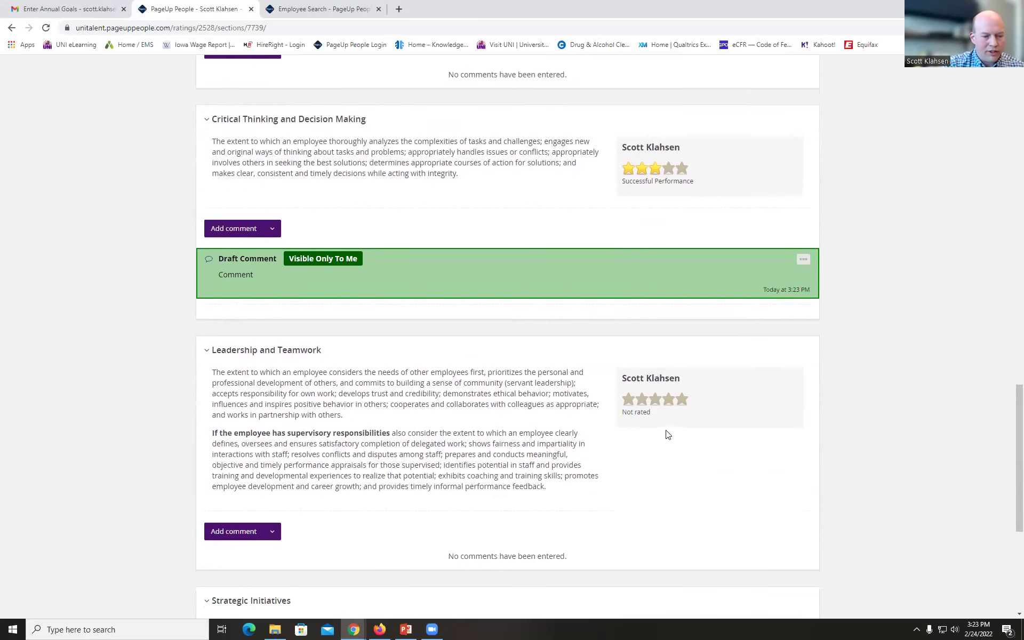
click(670, 400)
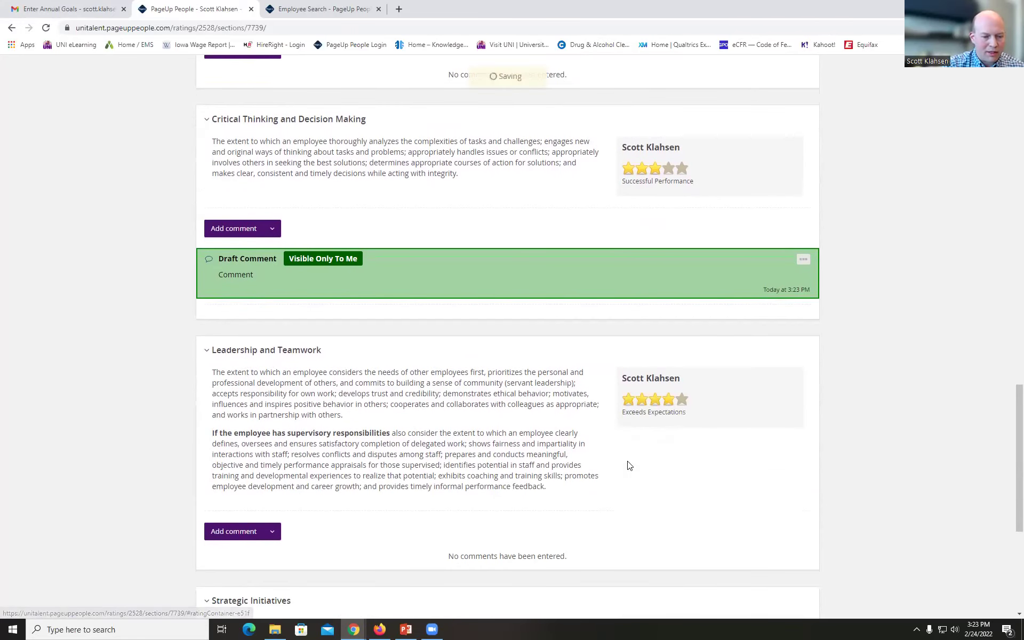
scroll(627, 461, down, 4)
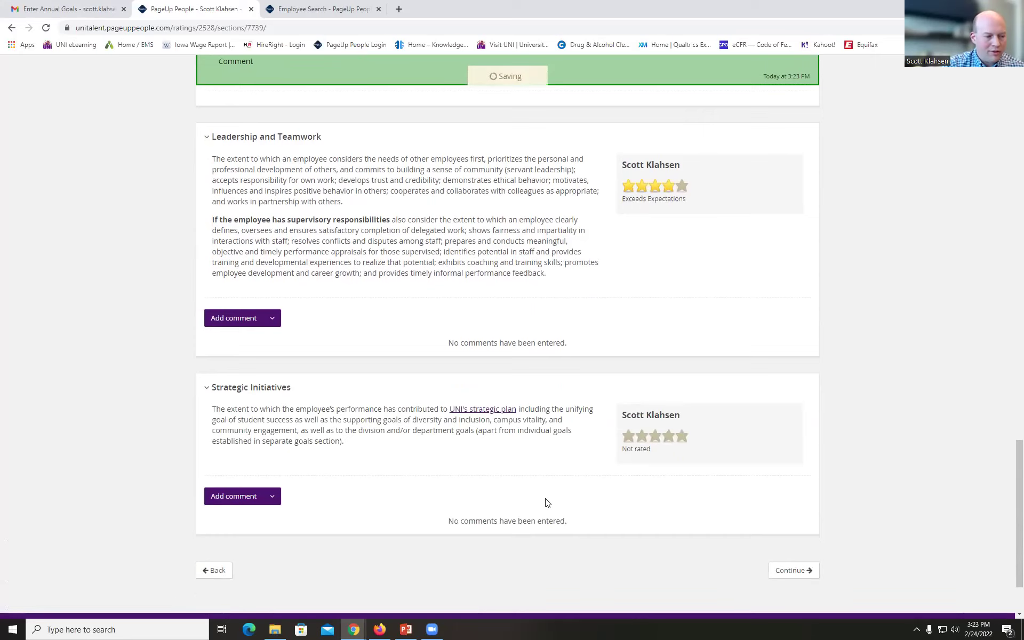
click(655, 439)
scroll(563, 508, up, 1)
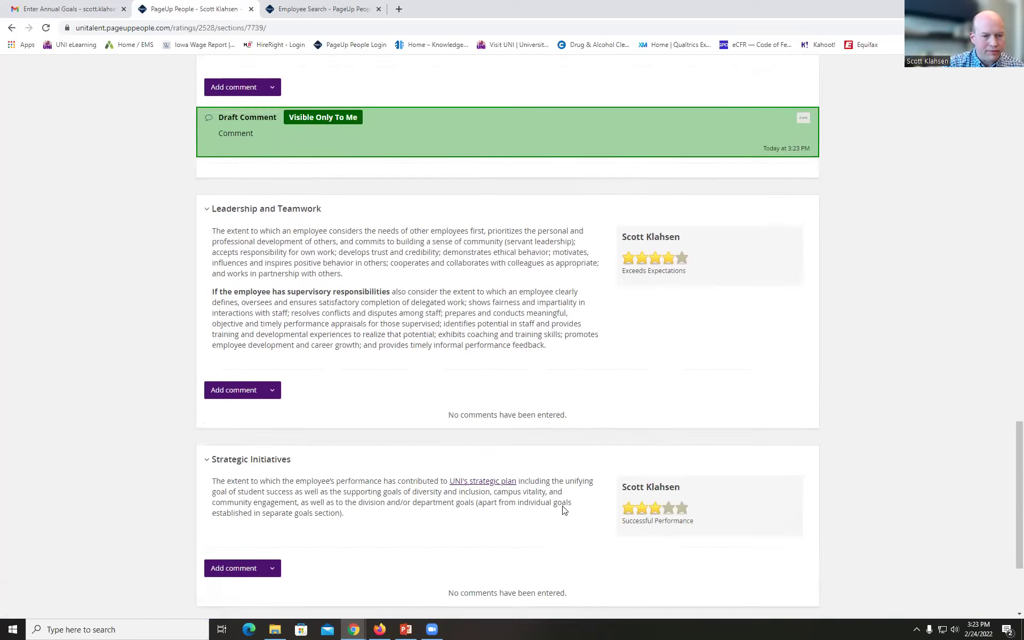
scroll(563, 508, up, 12)
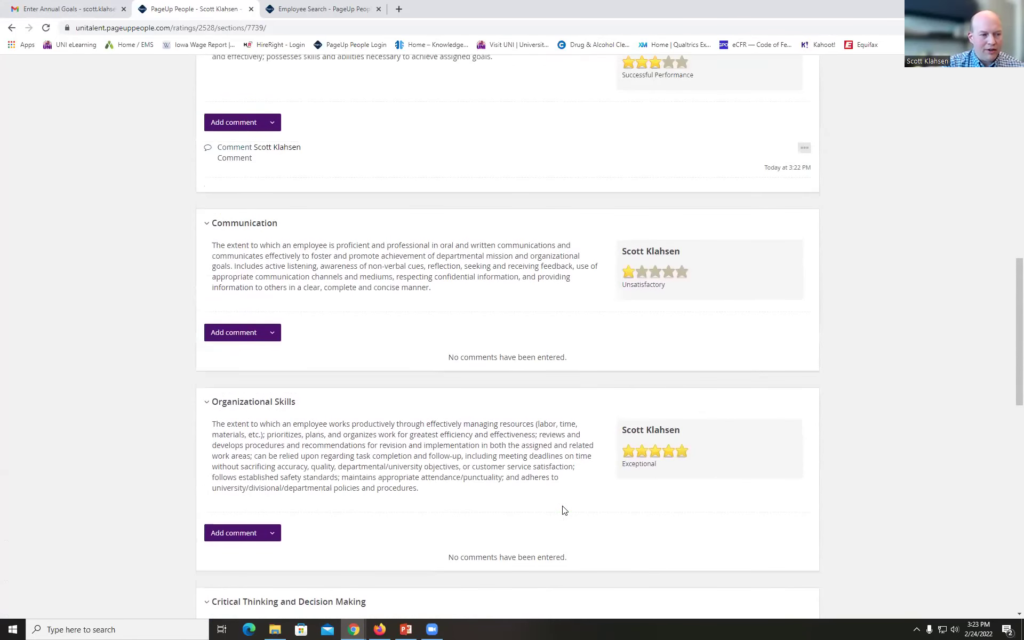
scroll(563, 511, up, 4)
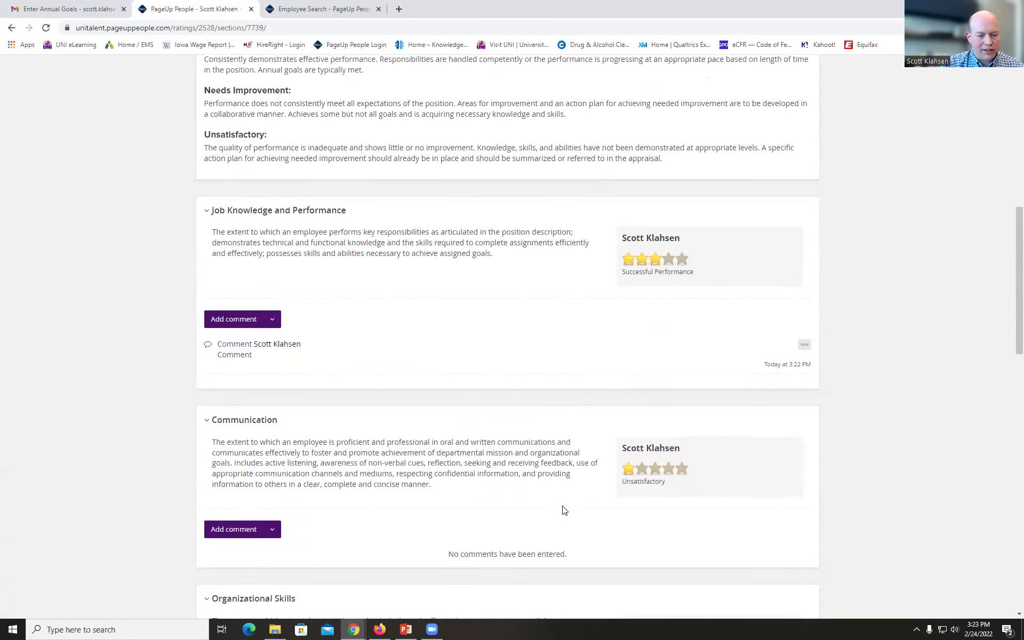
scroll(564, 510, down, 15)
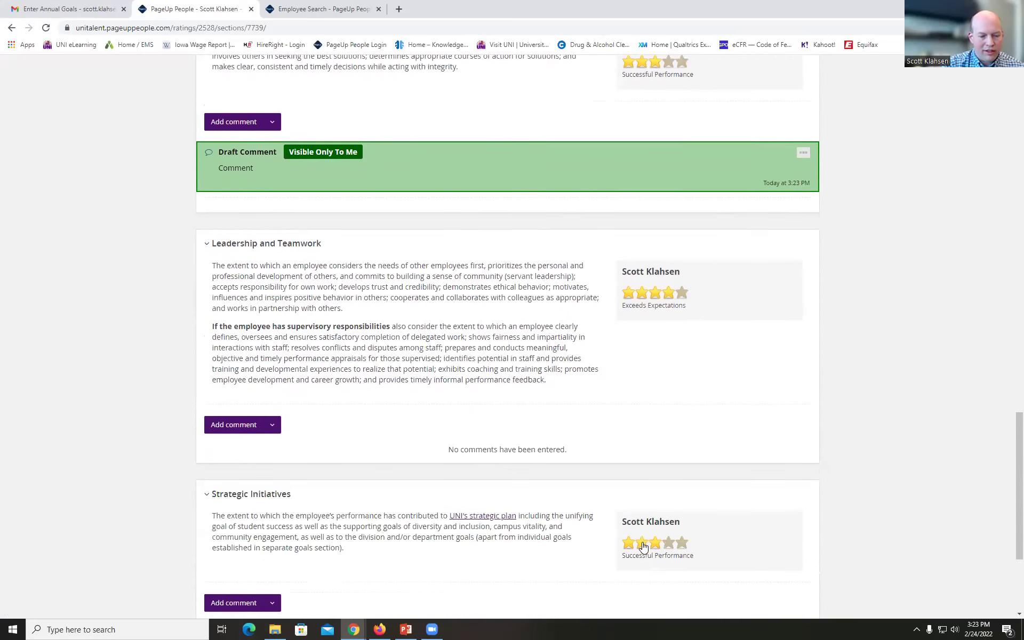
scroll(643, 546, down, 3)
click(793, 517)
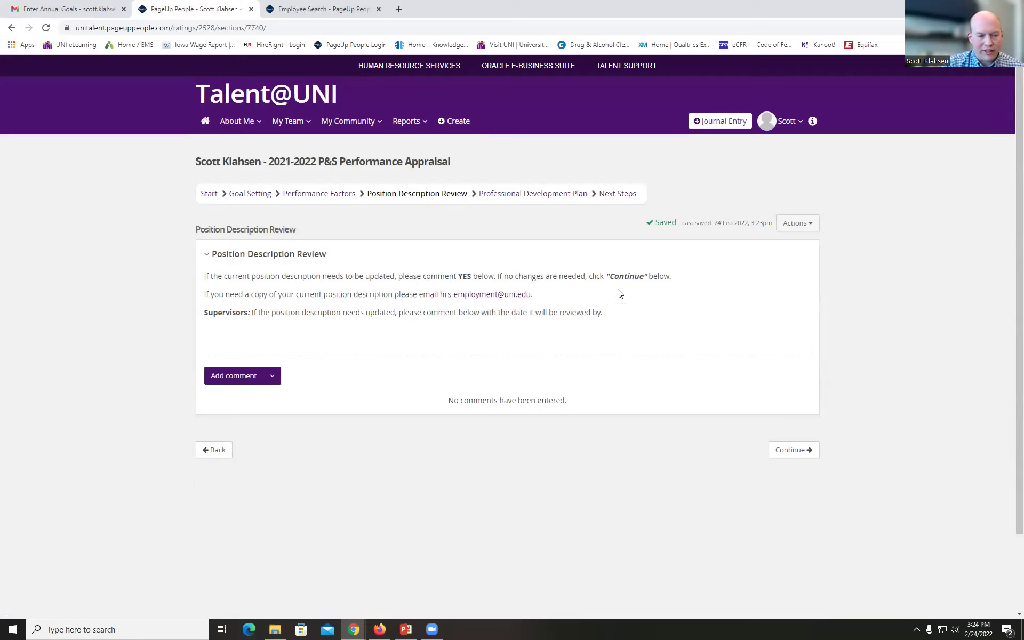
Step: Share a 'Yes' comment on Position Description Review and continue to the Professional Development Plan
click(235, 376)
text(Yes)
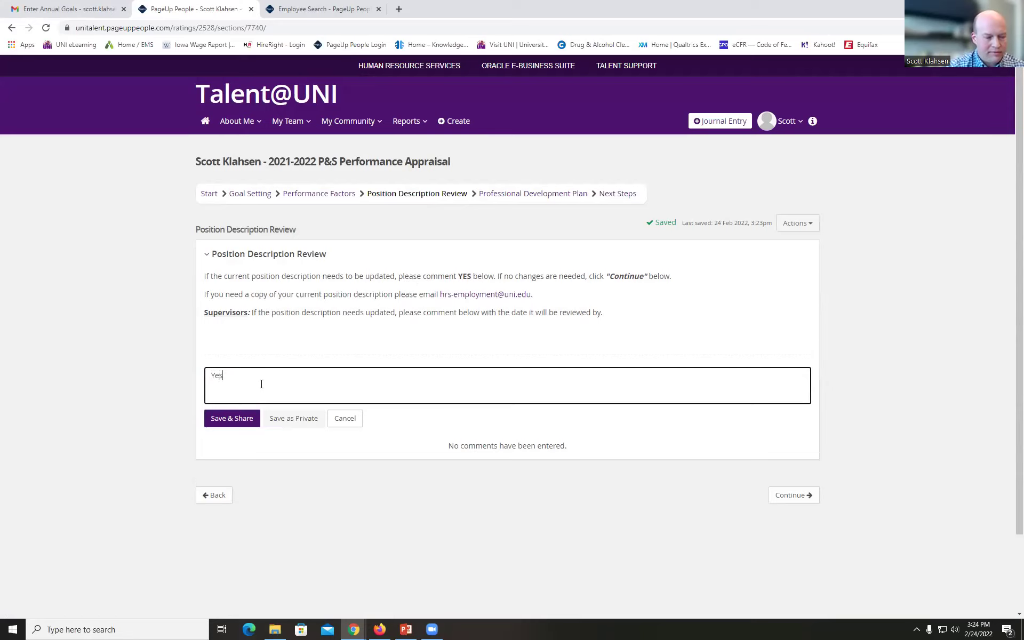
click(240, 419)
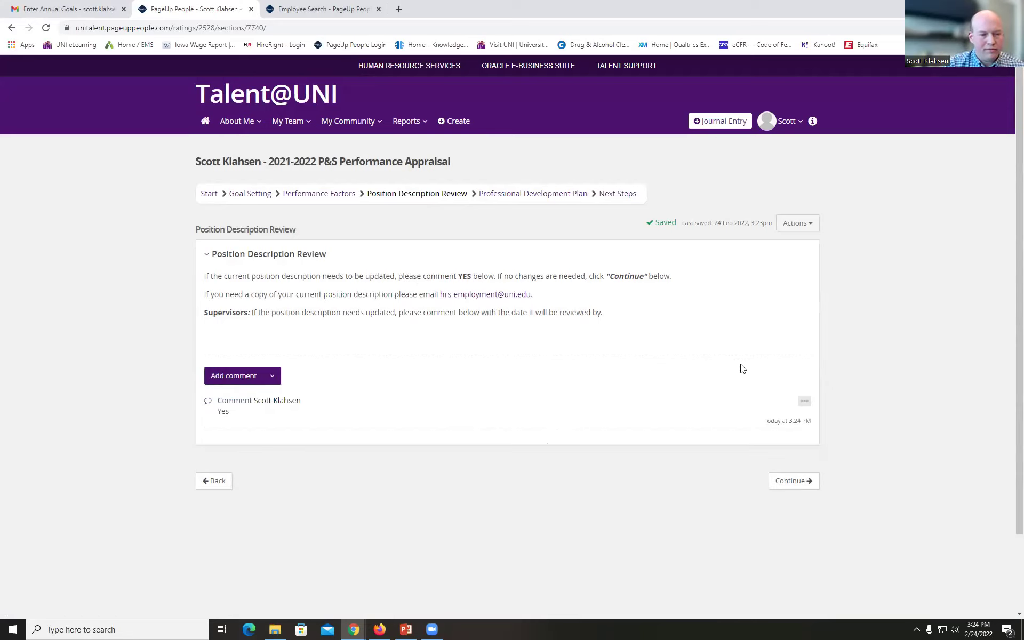
click(792, 482)
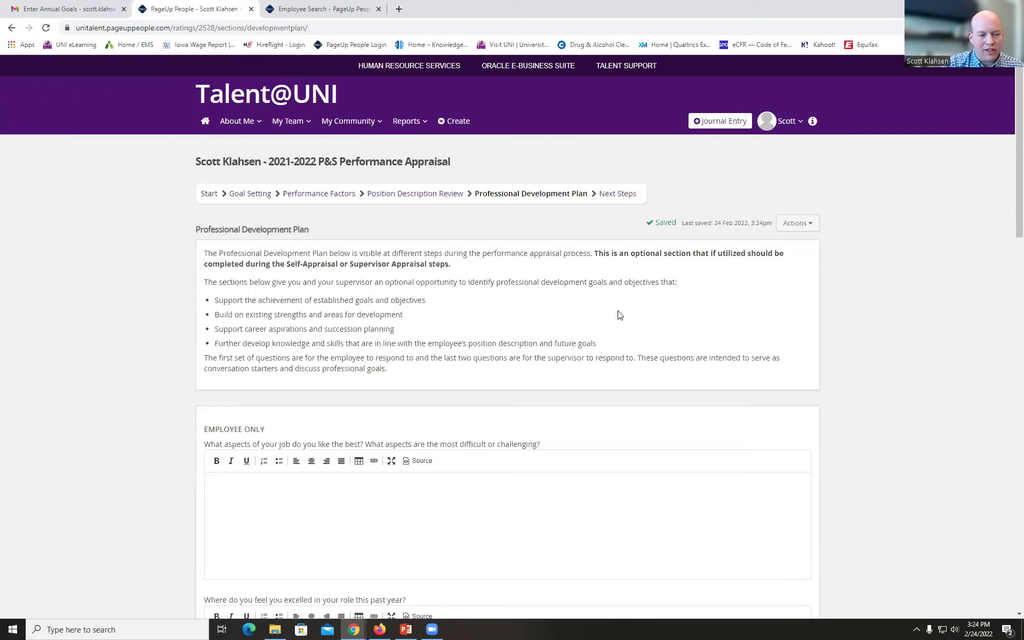
scroll(486, 447, down, 2)
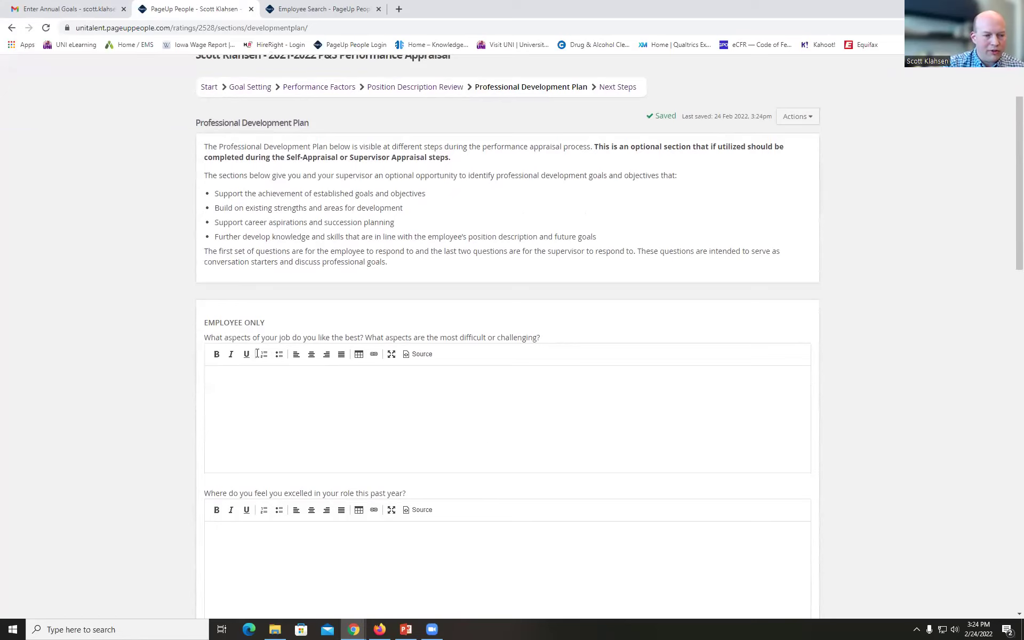
scroll(256, 353, down, 10)
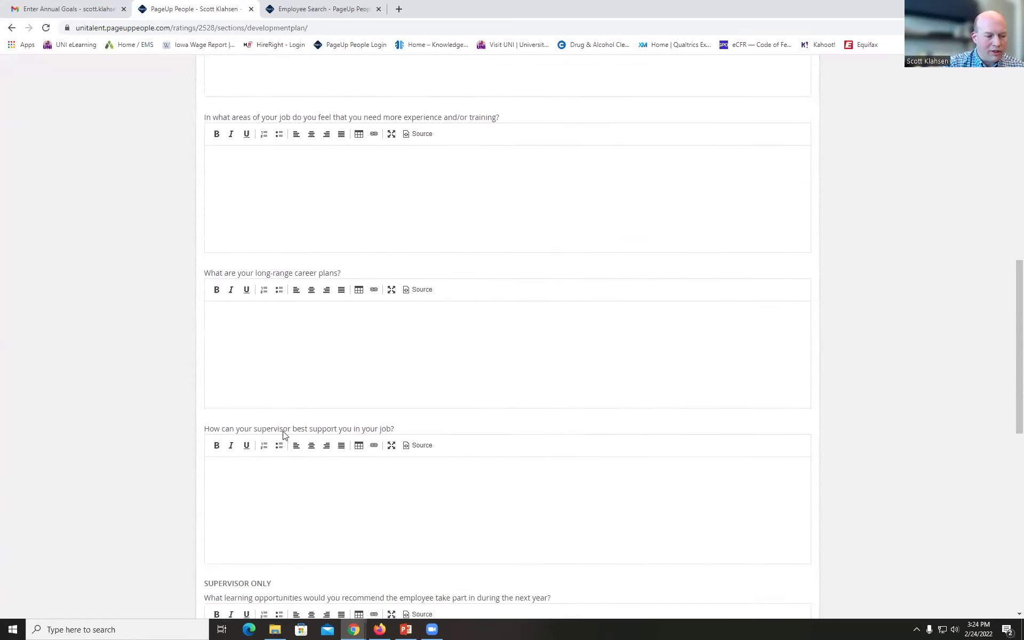
scroll(283, 435, down, 3)
scroll(302, 482, up, 10)
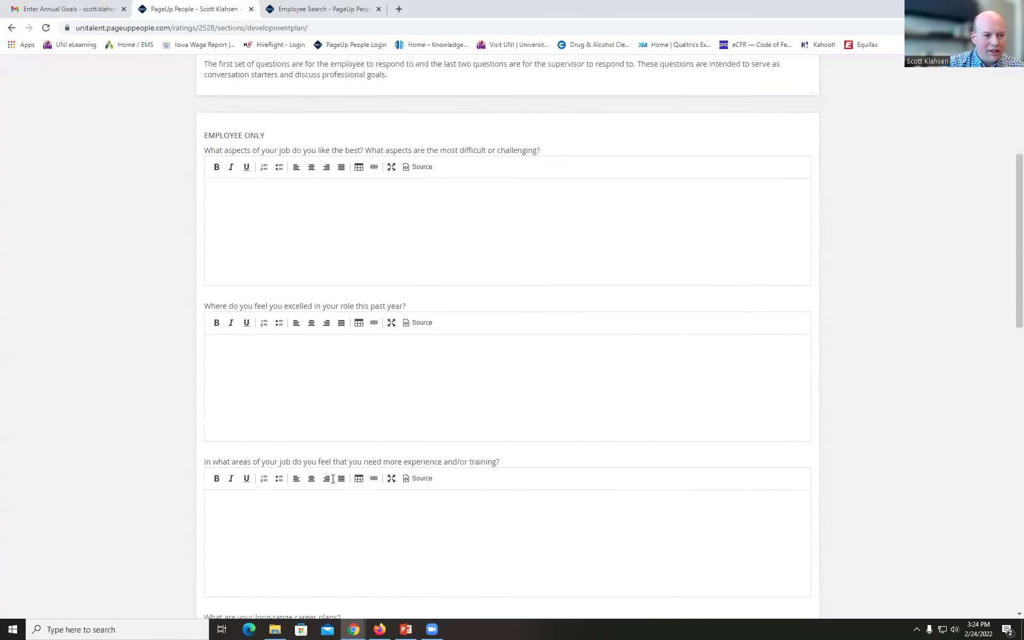
scroll(332, 479, up, 4)
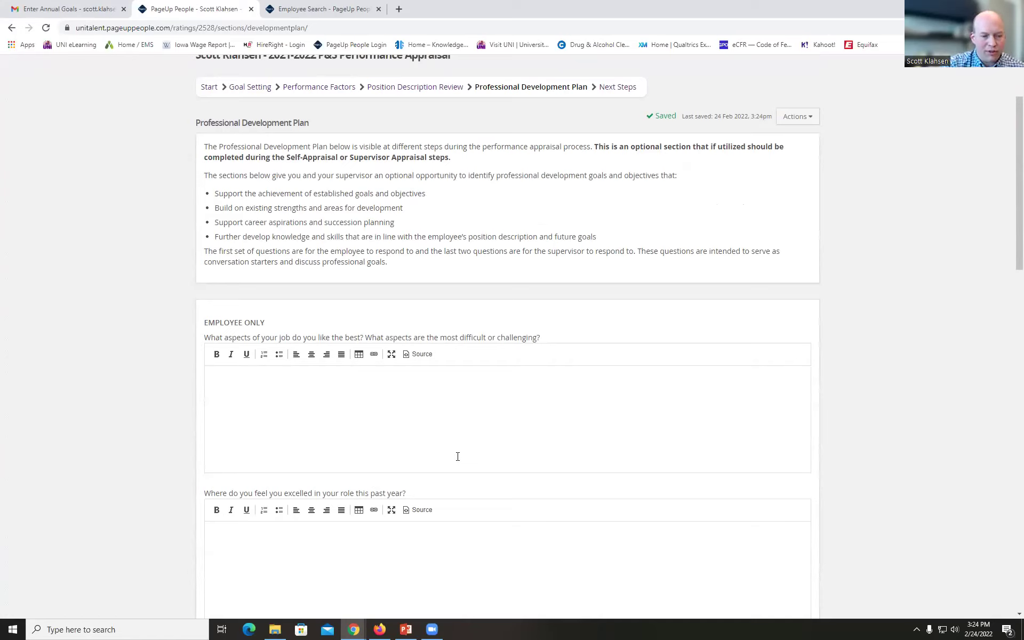
Step: Answer the first three employee questions, including excelling this year and experience and training, with 'Test'
click(234, 381)
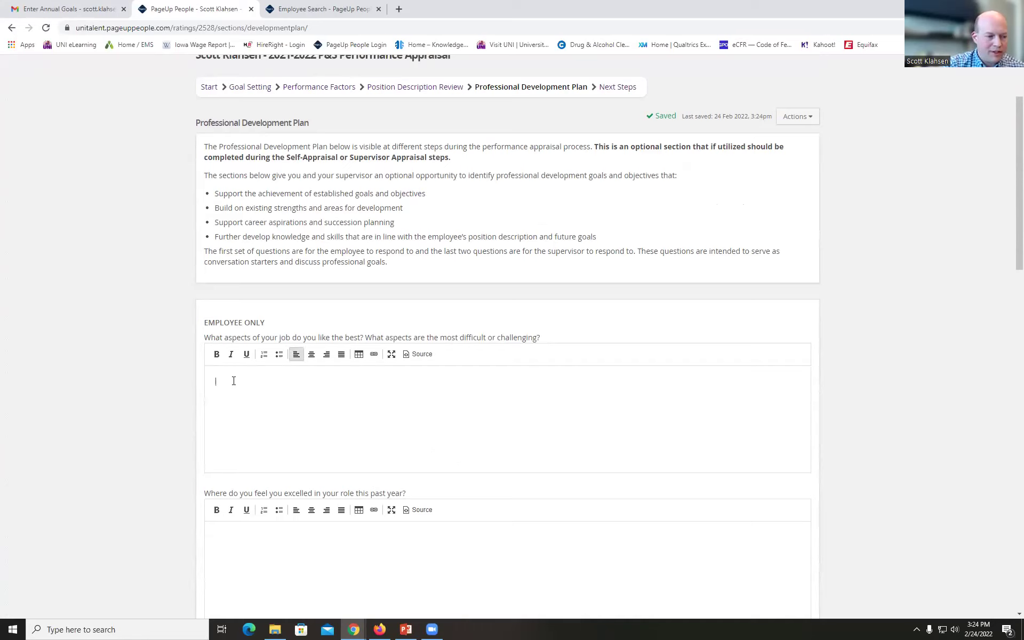
text(Tes)
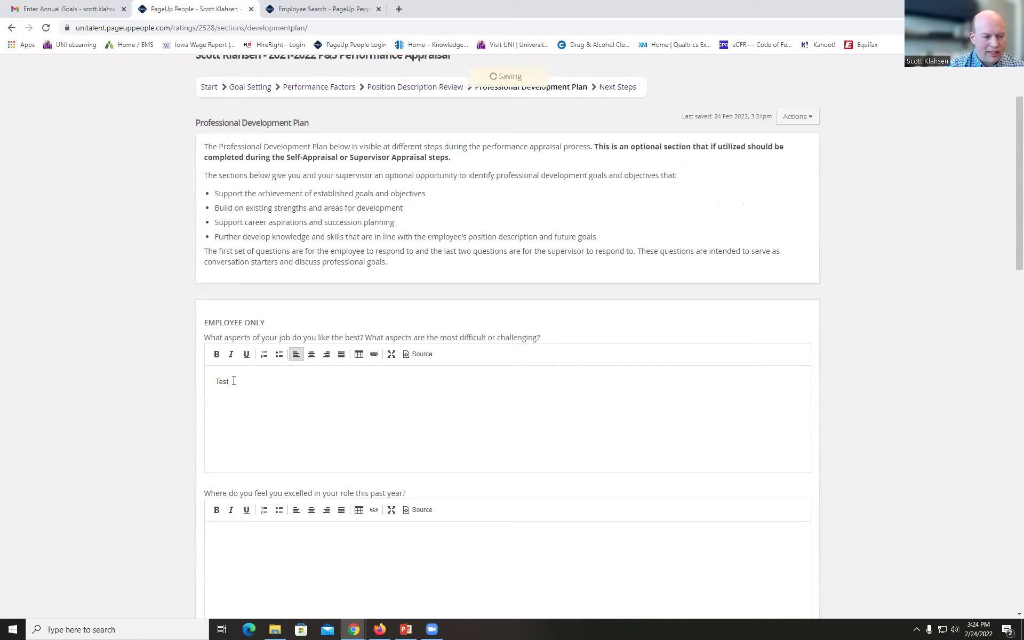
scroll(234, 380, down, 2)
click(226, 453)
text(Test)
scroll(224, 443, down, 4)
click(239, 379)
text(Test)
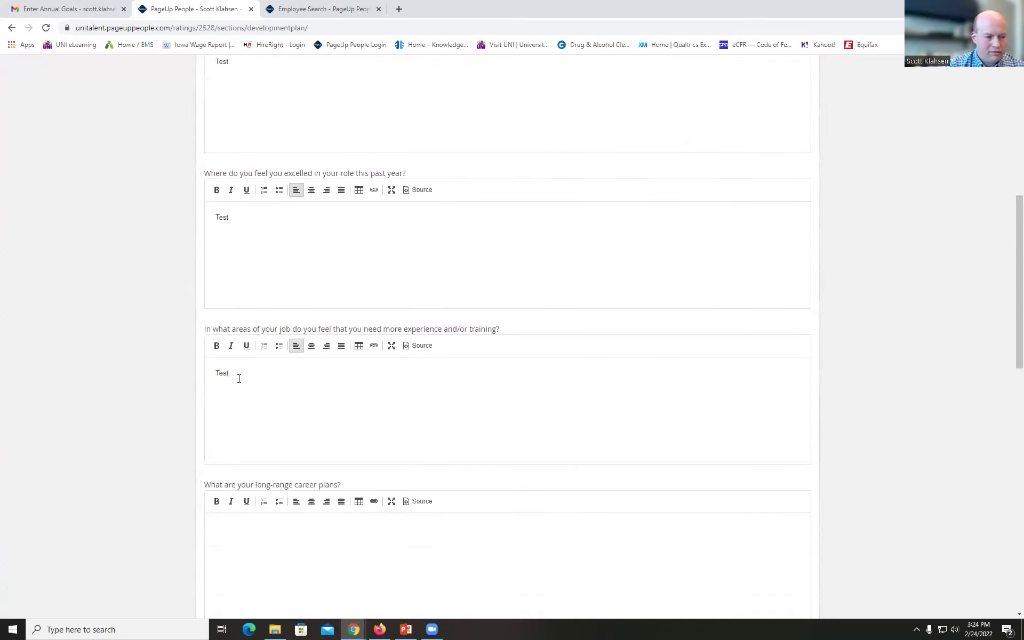
scroll(234, 378, down, 3)
Step: Answer the career plans and supervisor support questions with 'Test' and write 'Additional Comment' in Your comments
click(231, 379)
text(Tst)
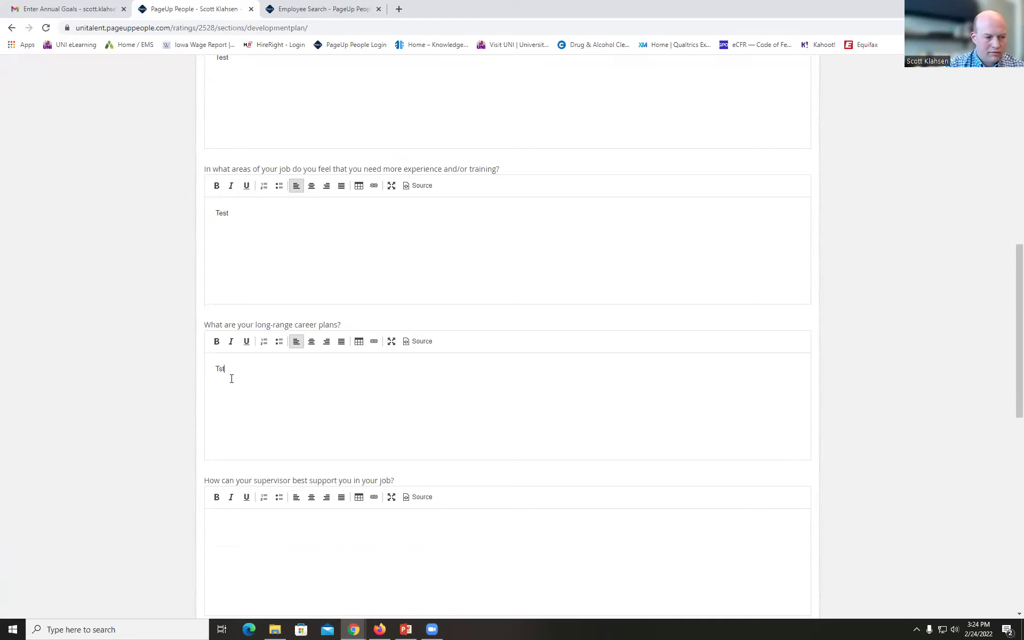
key(BackSpace)
key(BackSpace)
text(es)
scroll(232, 379, down, 2)
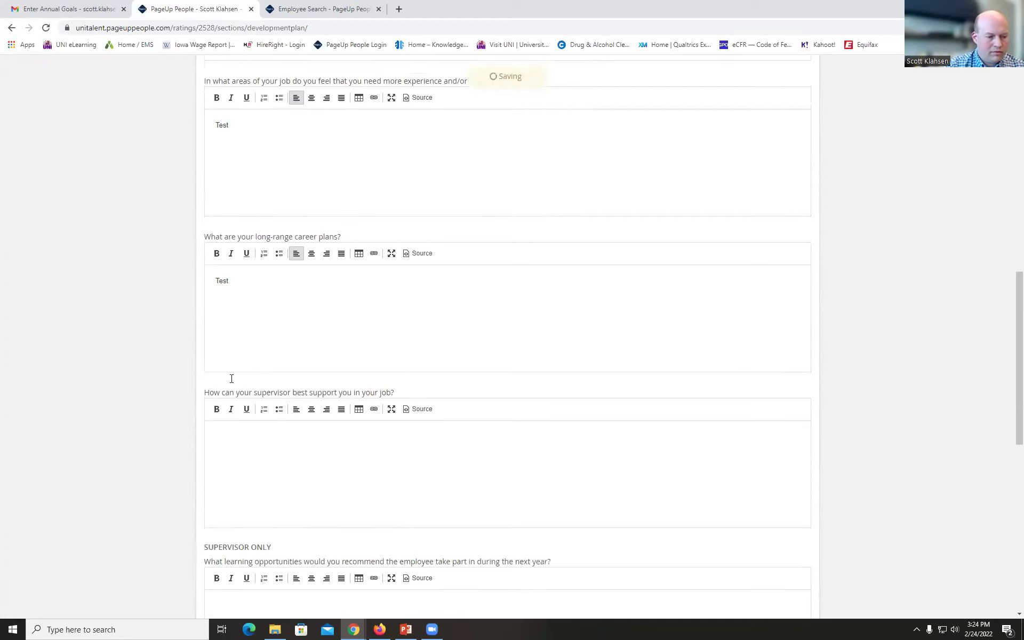
click(220, 433)
text(Test)
scroll(224, 437, down, 8)
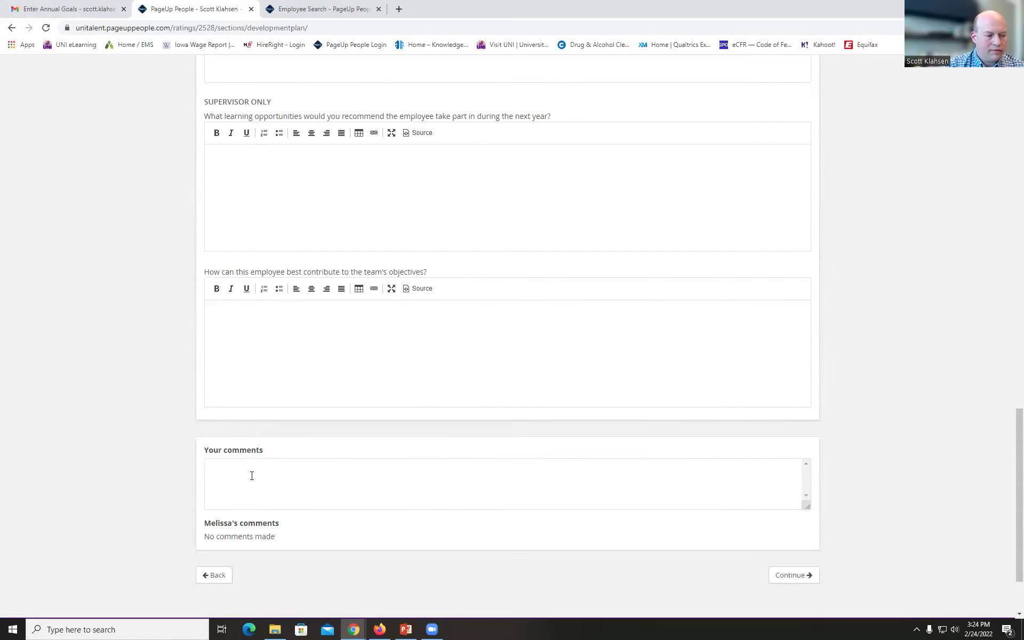
click(244, 467)
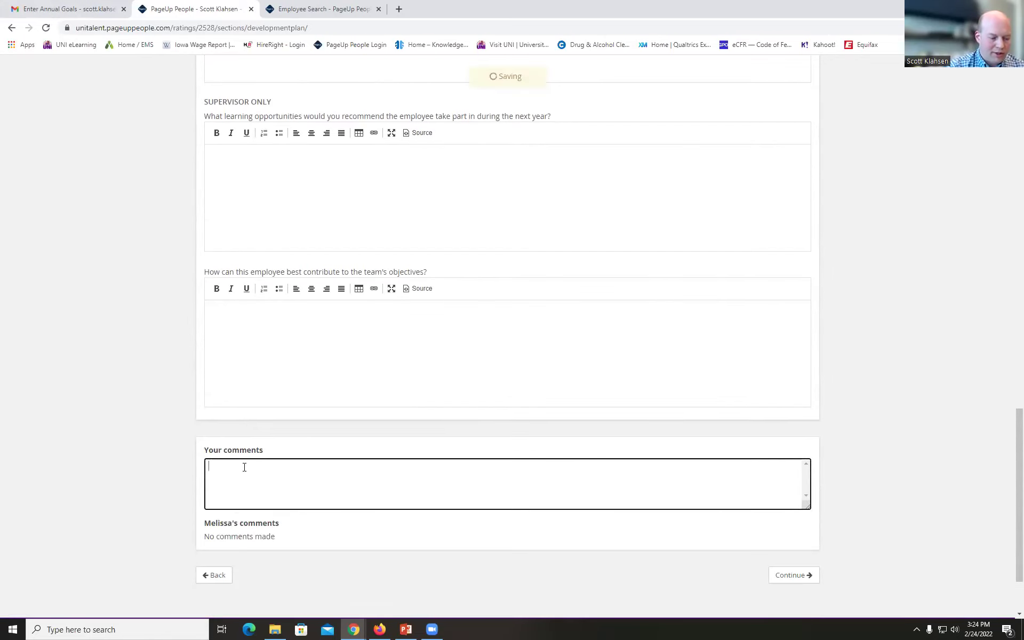
text(Additional Comments)
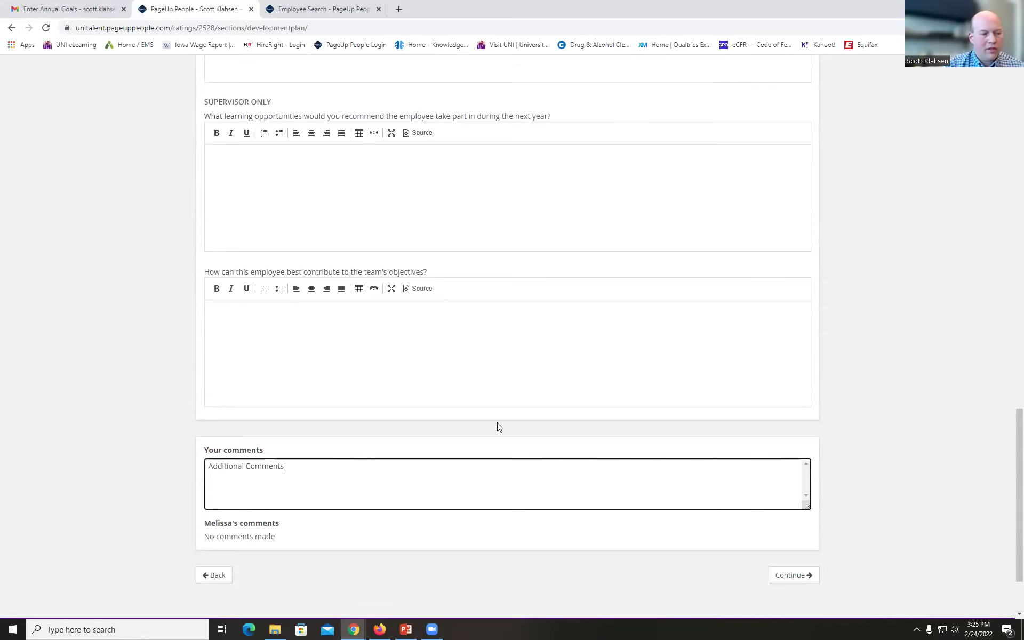
scroll(632, 355, up, 1)
scroll(633, 355, down, 2)
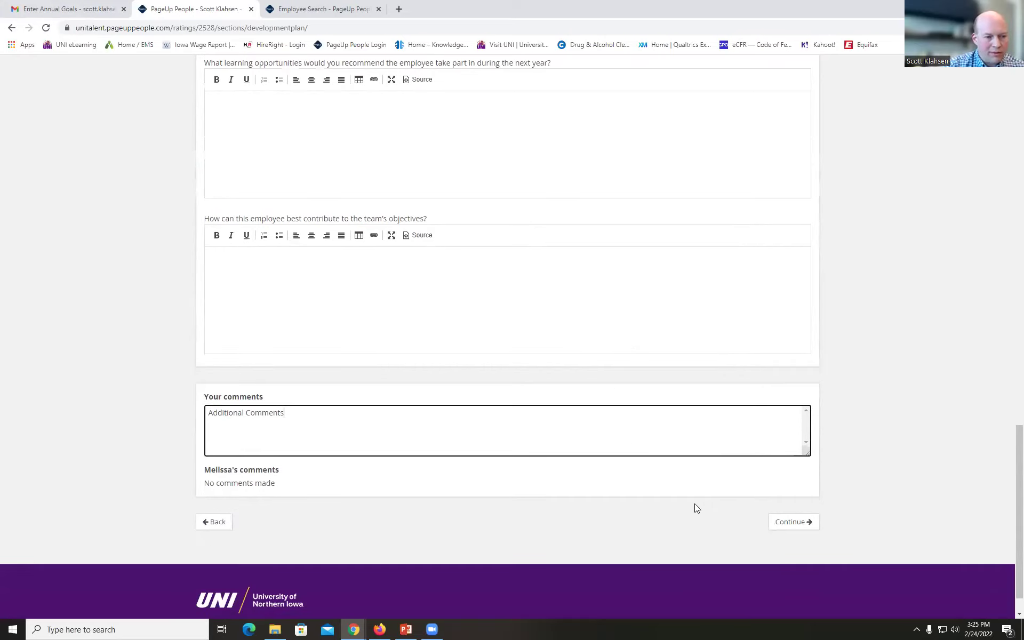
Step: Save the development plan and submit the self-appraisal from Next Steps to Supervisor Appraisal
click(792, 525)
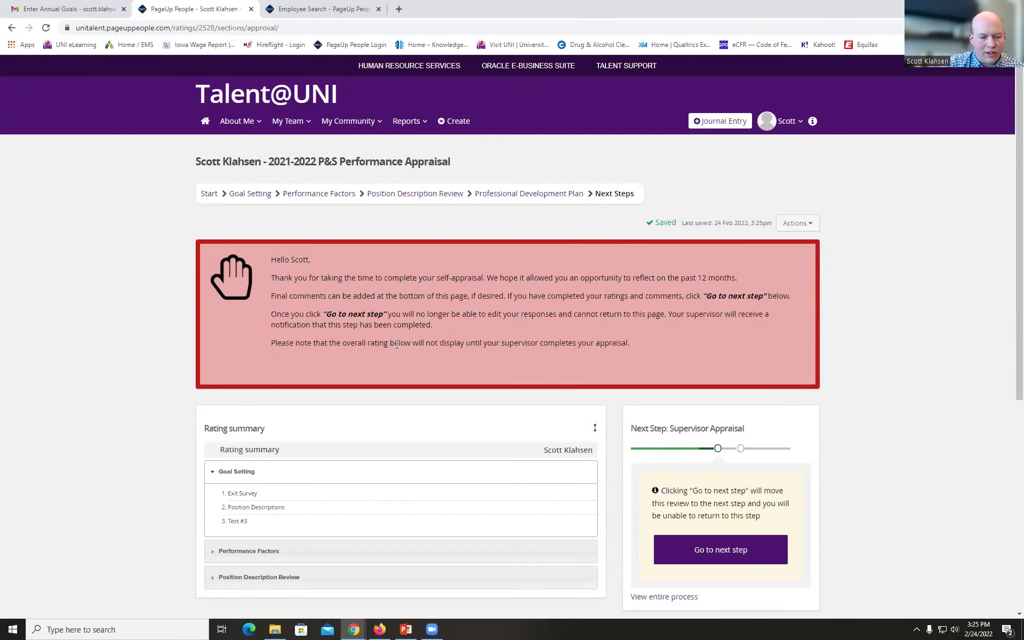
scroll(395, 347, down, 1)
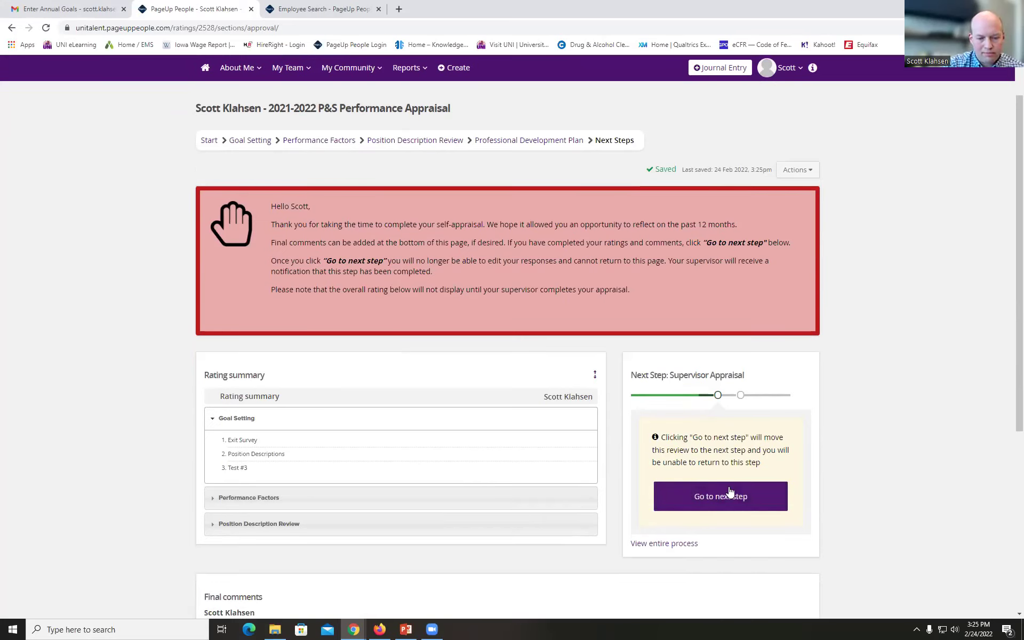
click(722, 501)
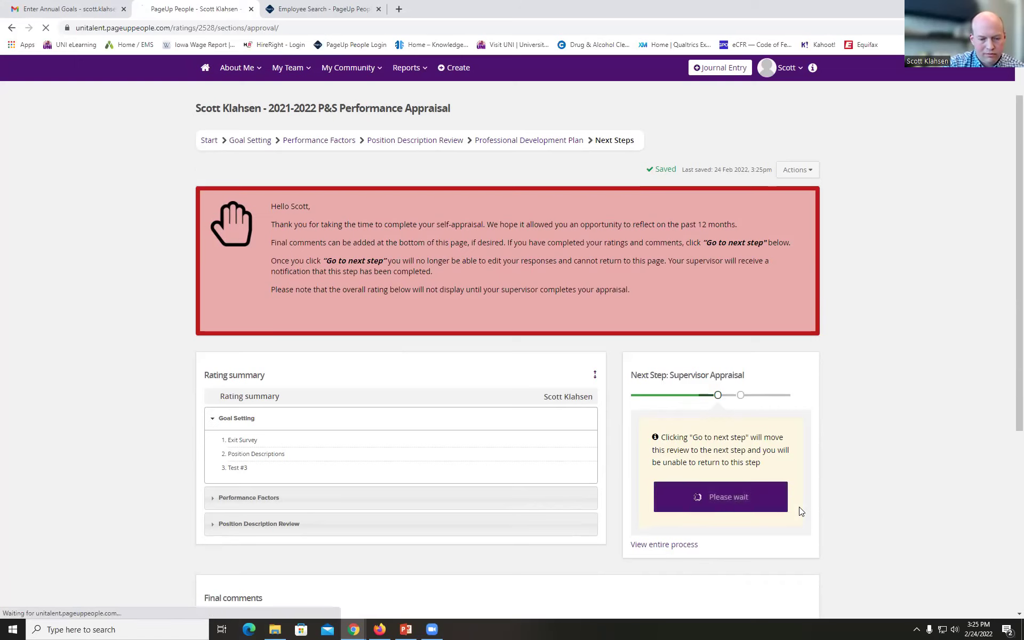
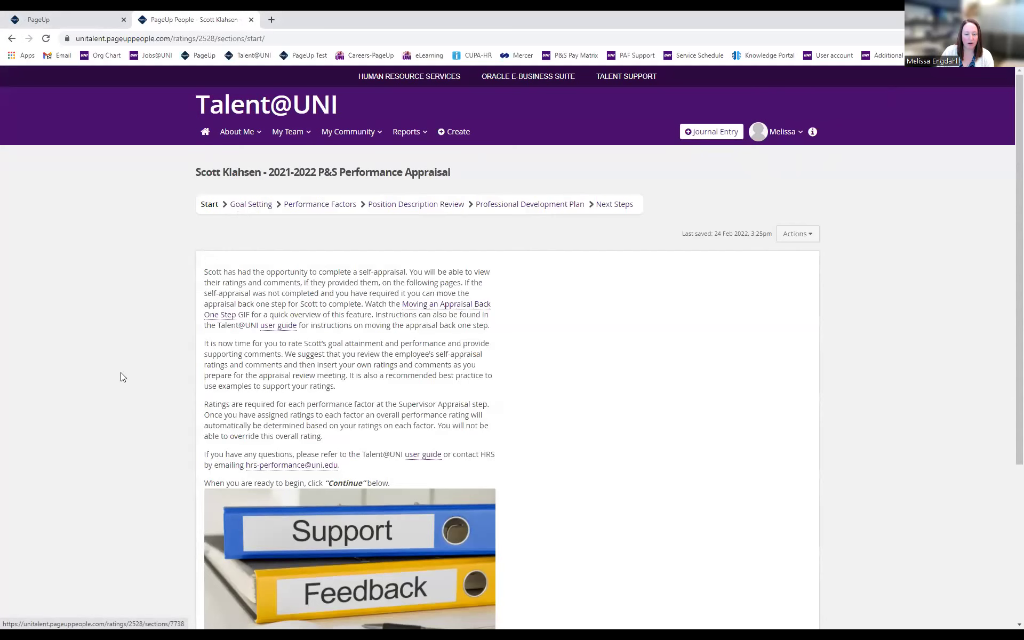
Step: Scroll down the 2021-2022 P&S Performance Appraisal Start page to read the supervisor rating instructions
scroll(121, 373, down, 3)
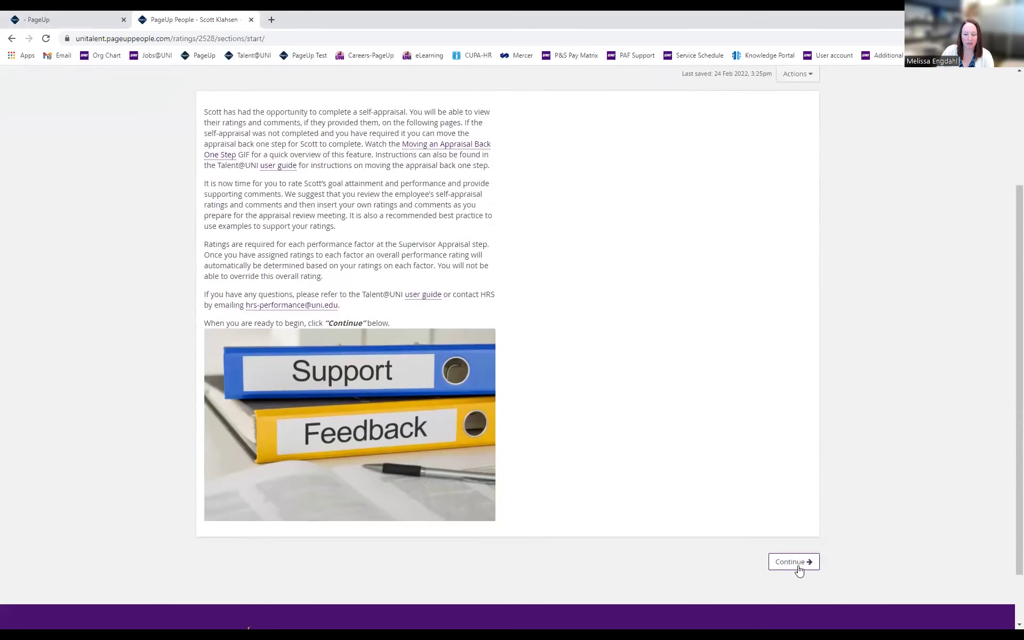
Step: Continue to Goal Setting and share the comment 'Goal achieved' on the Exit Survey goal
click(799, 570)
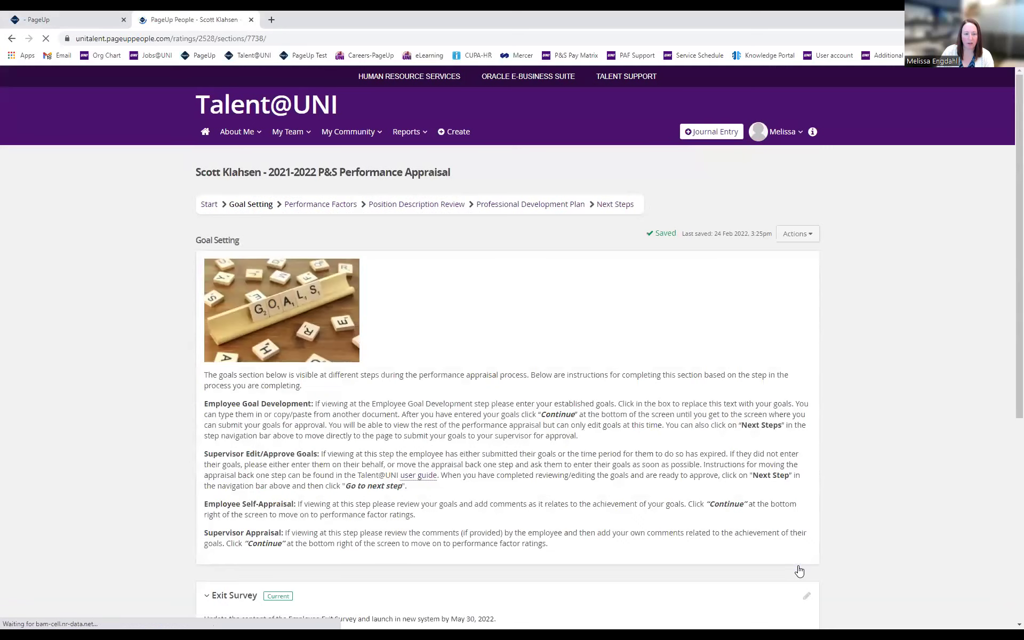
scroll(141, 445, down, 4)
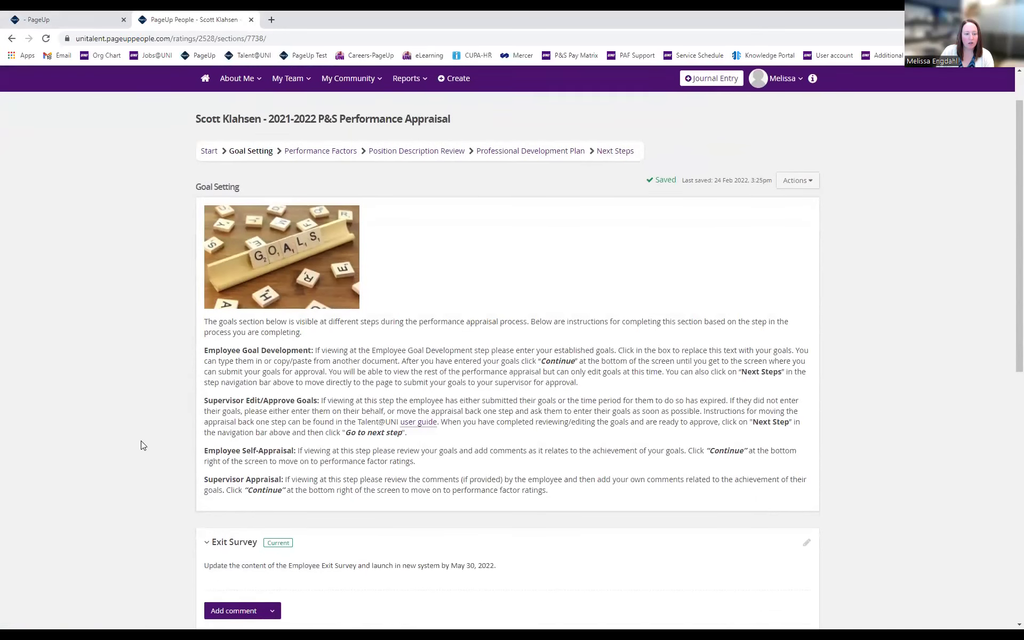
scroll(141, 441, down, 1)
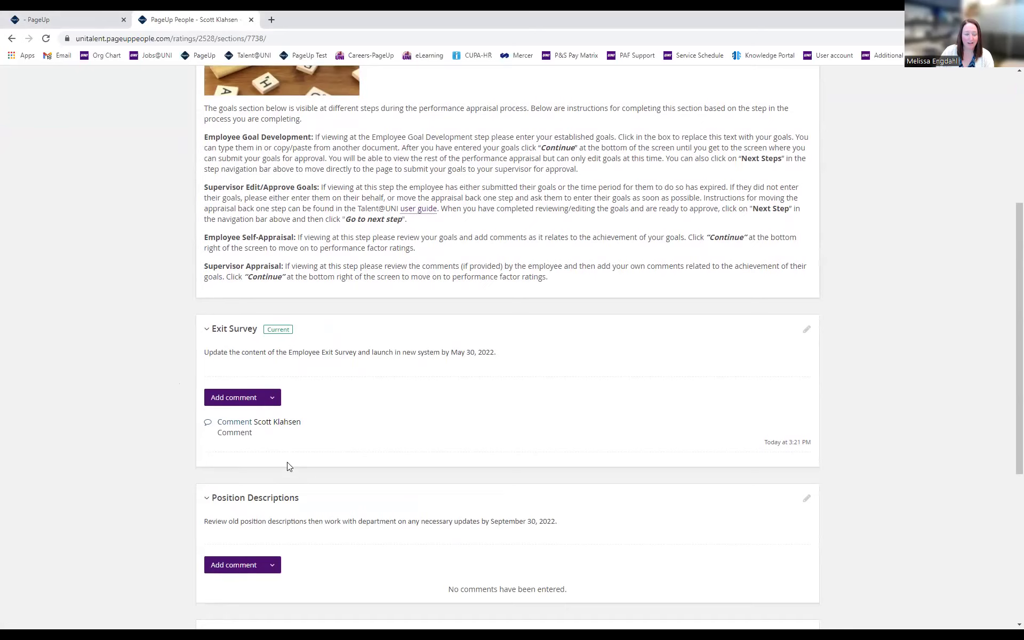
click(227, 404)
text(Goal ach)
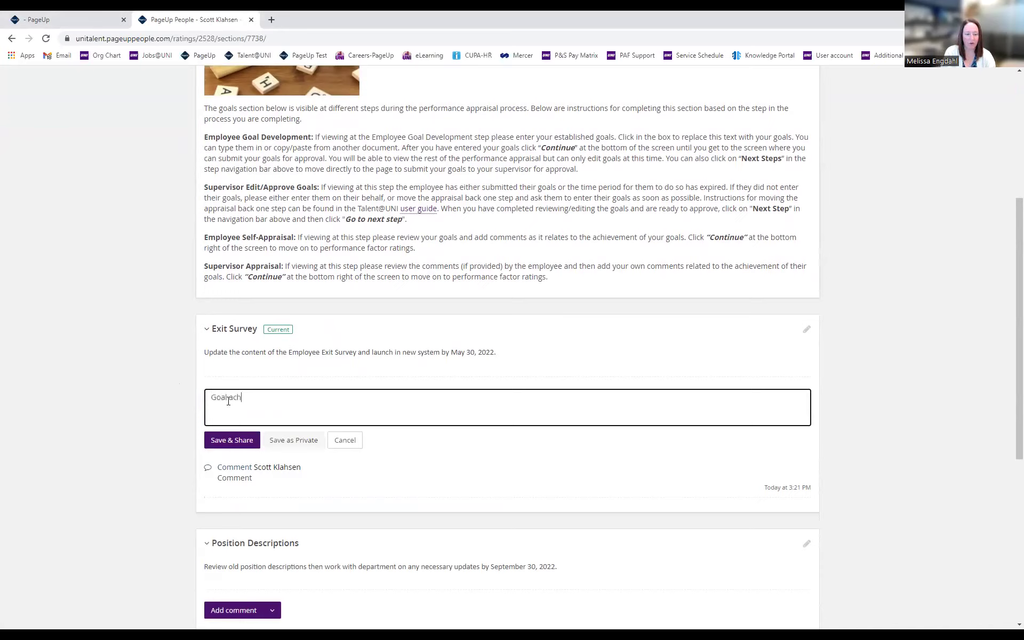
text(ieved)
click(234, 440)
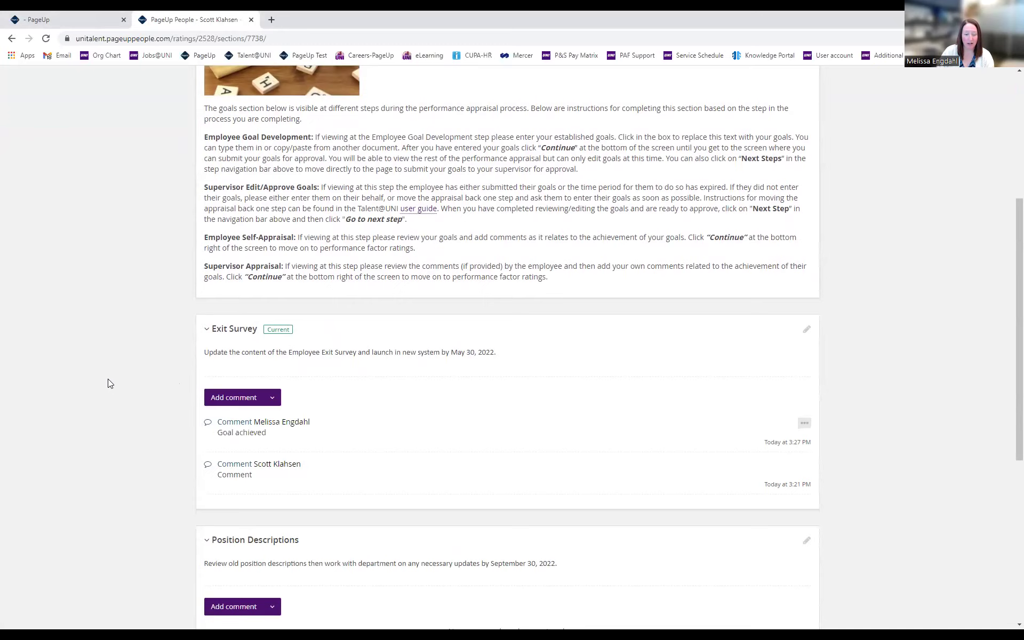
Step: Edit the Exit Survey comment to read 'Goal achieved on time' and save it
click(805, 425)
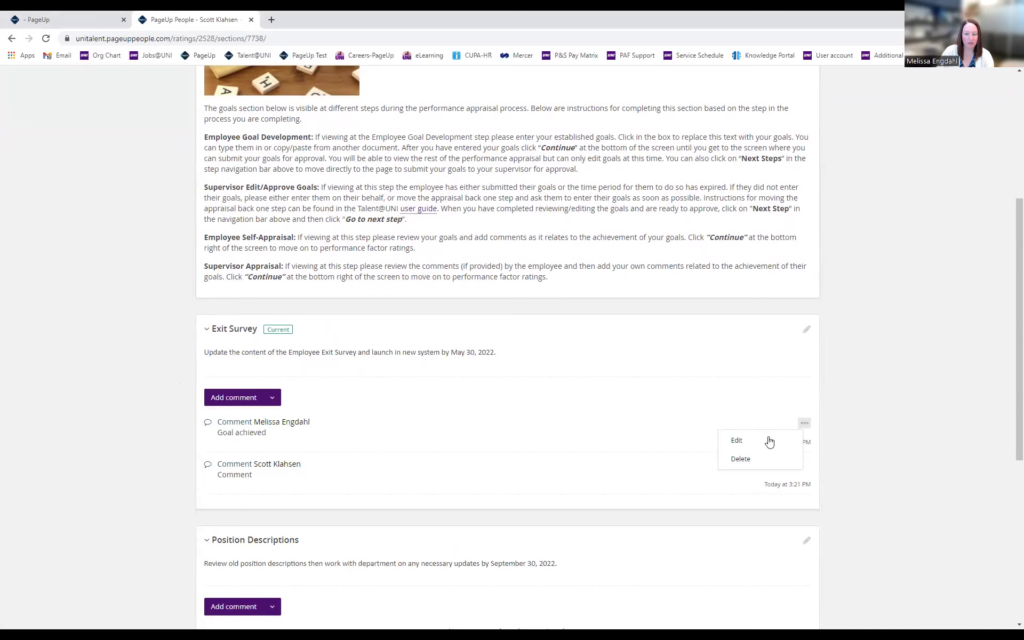
click(738, 442)
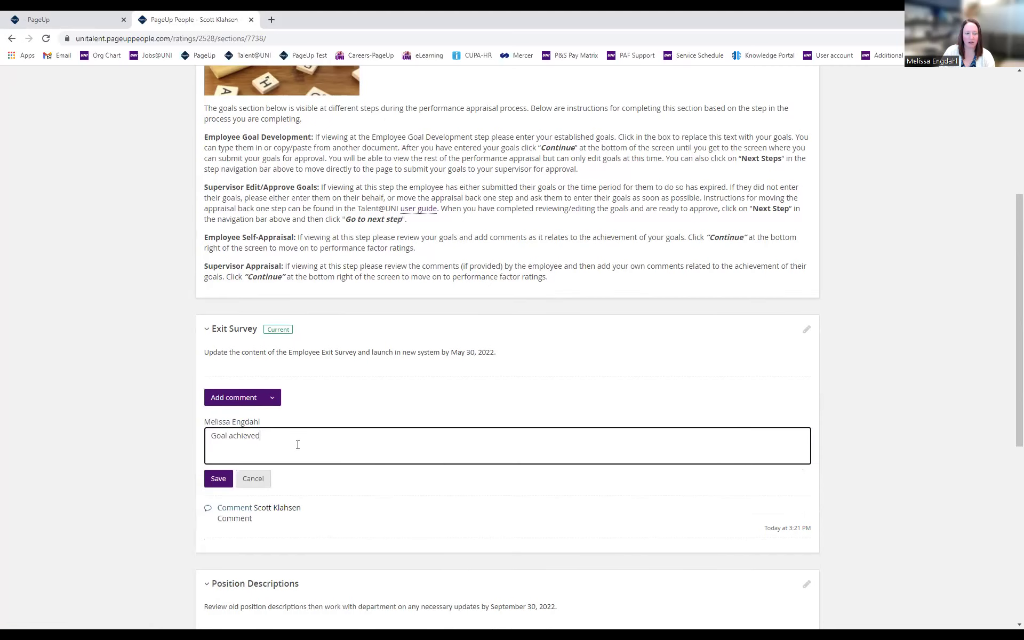
text(on time)
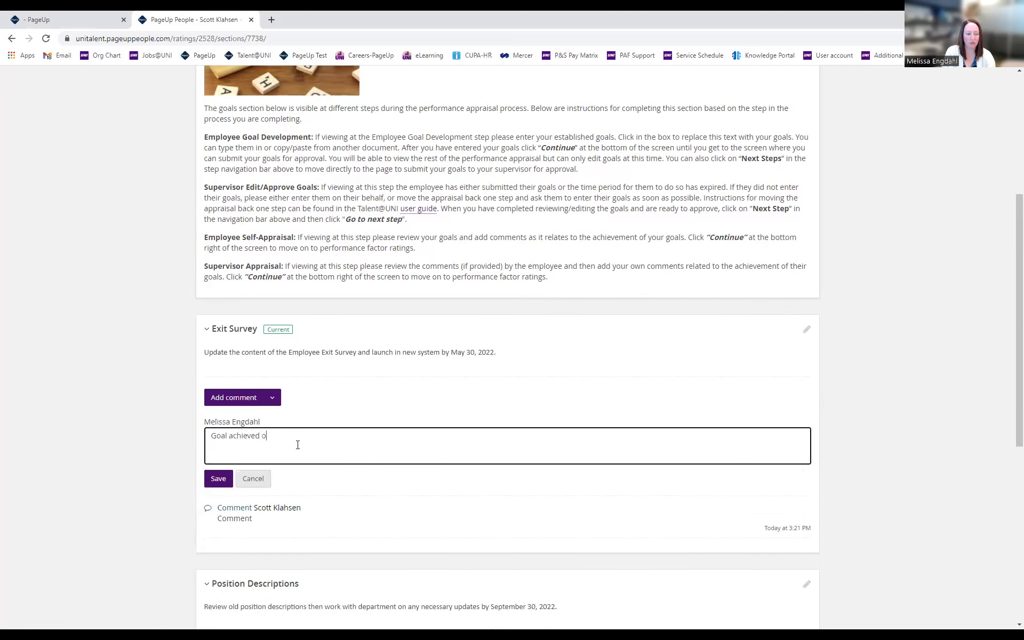
click(218, 478)
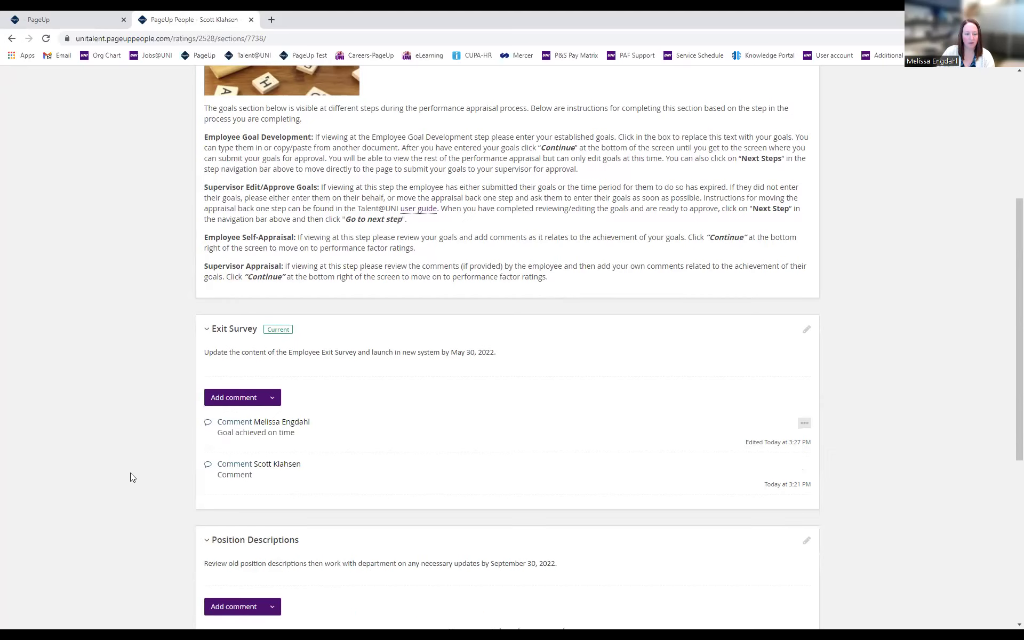
scroll(130, 473, down, 2)
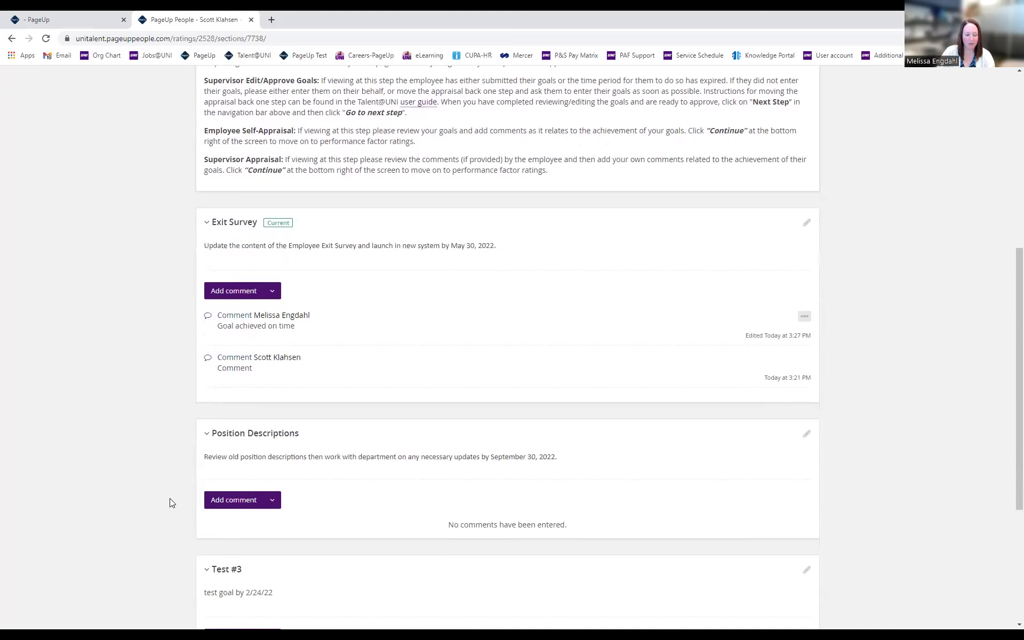
Step: Save 'test' as a private comment on Position Descriptions, then continue to Performance Factors
scroll(165, 500, down, 1)
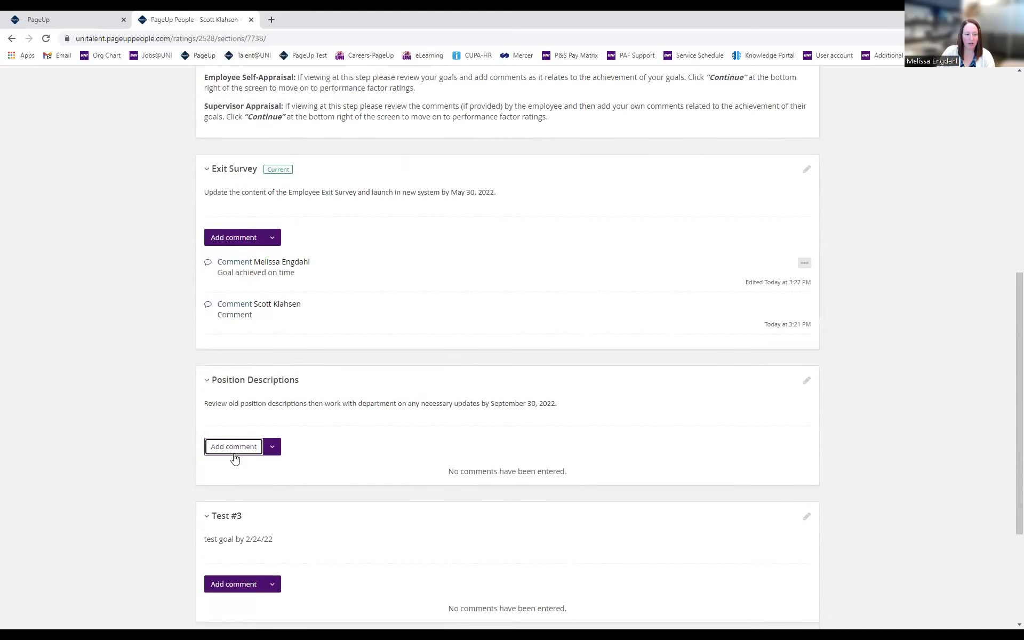
click(233, 452)
text(test)
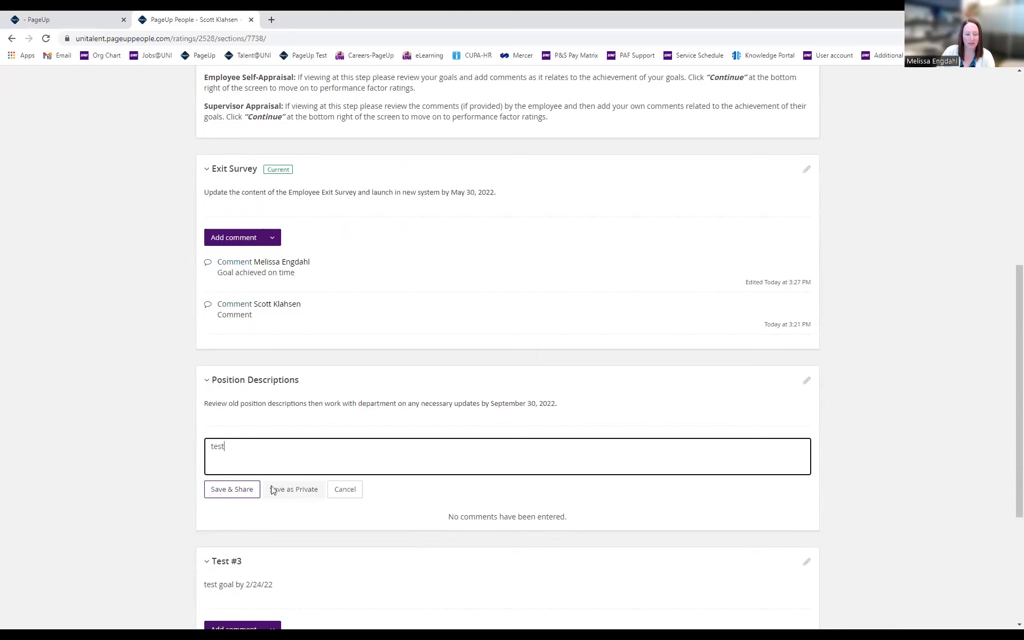
click(288, 490)
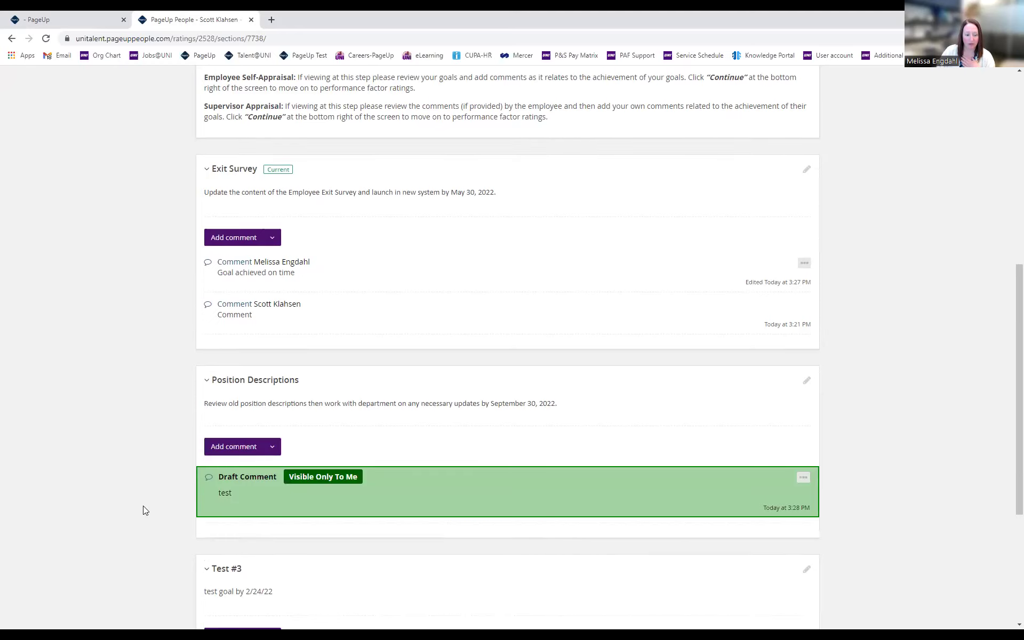
scroll(143, 506, down, 5)
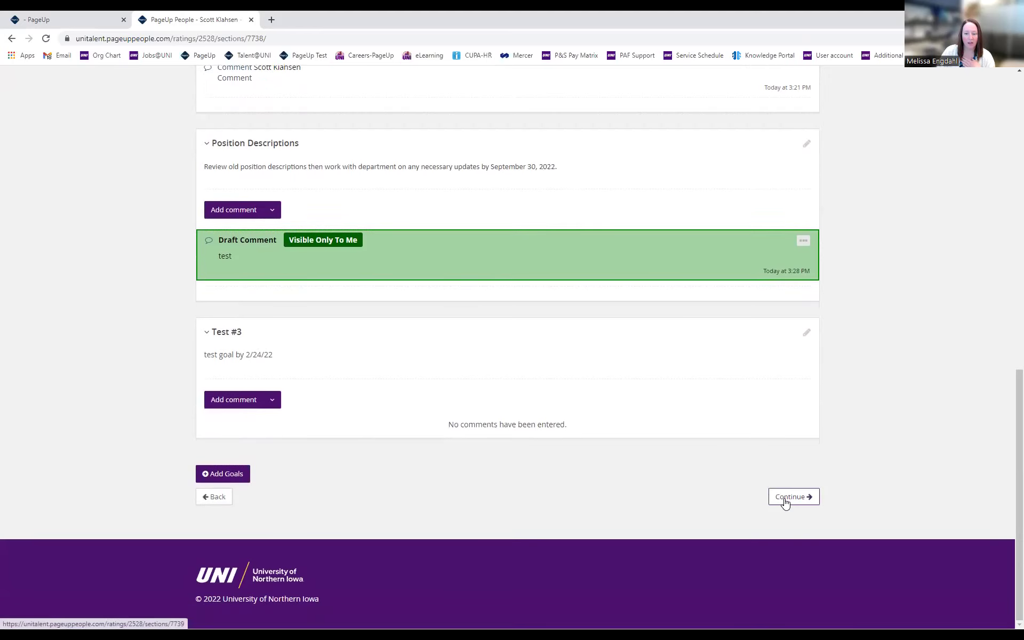
click(785, 503)
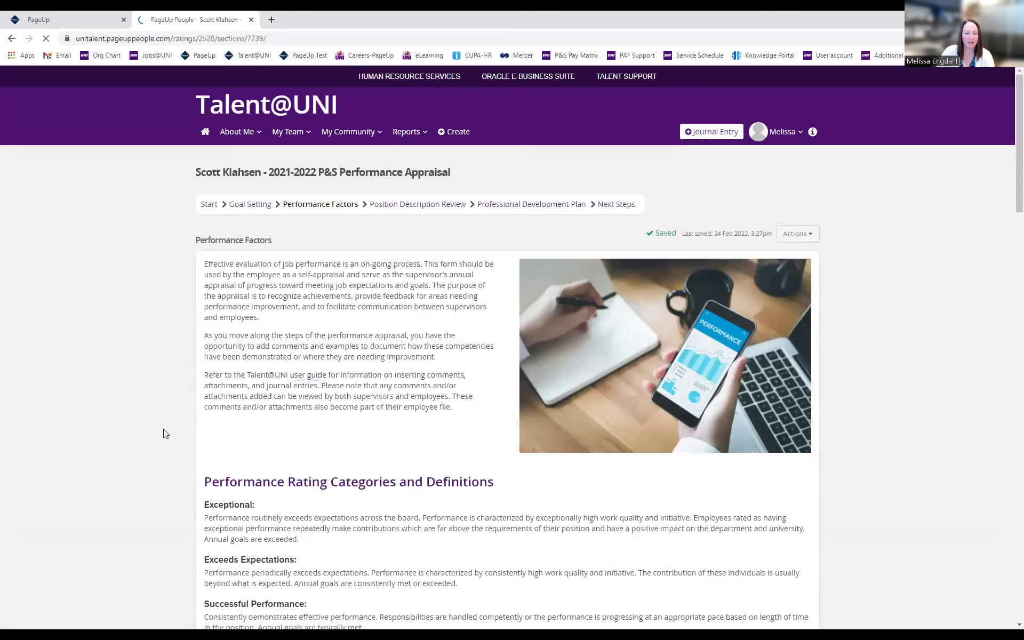
Step: Rate Job Knowledge and Performance as Exceeds Expectations (4 stars)
scroll(127, 454, down, 4)
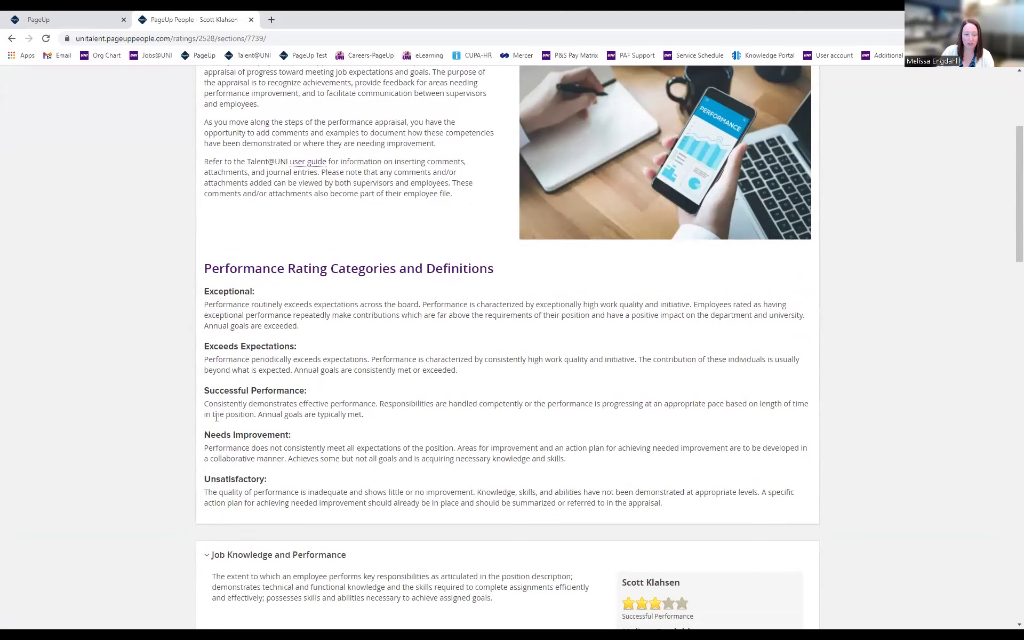
scroll(85, 431, down, 2)
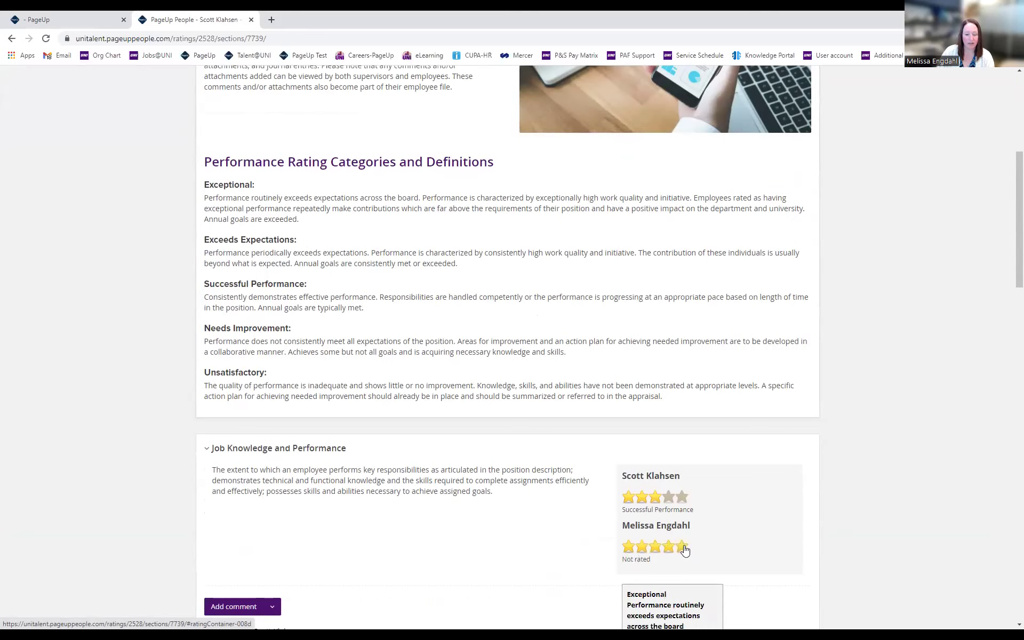
scroll(54, 453, down, 2)
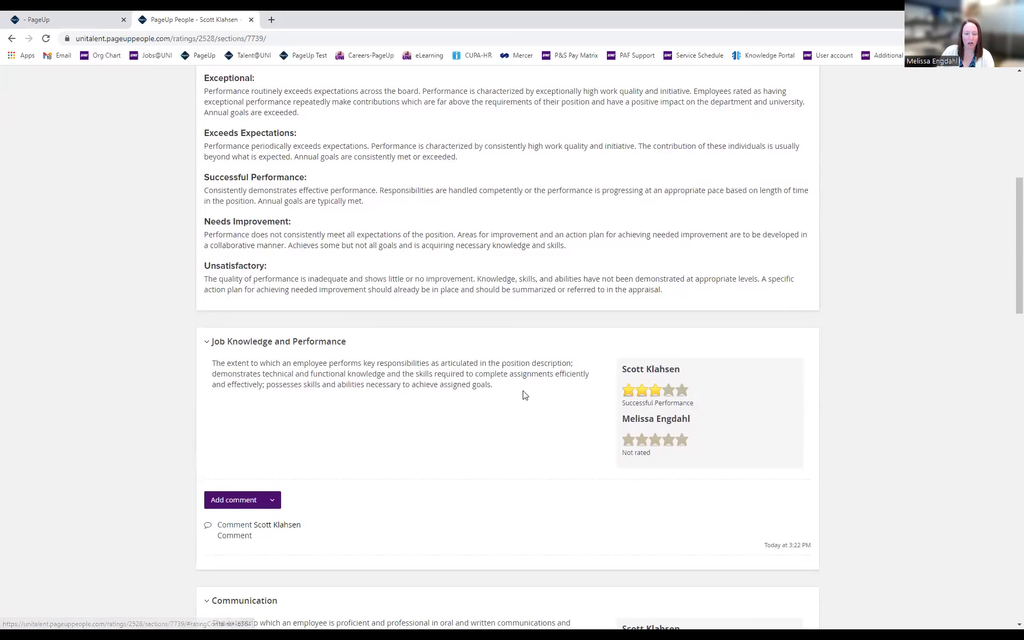
click(670, 441)
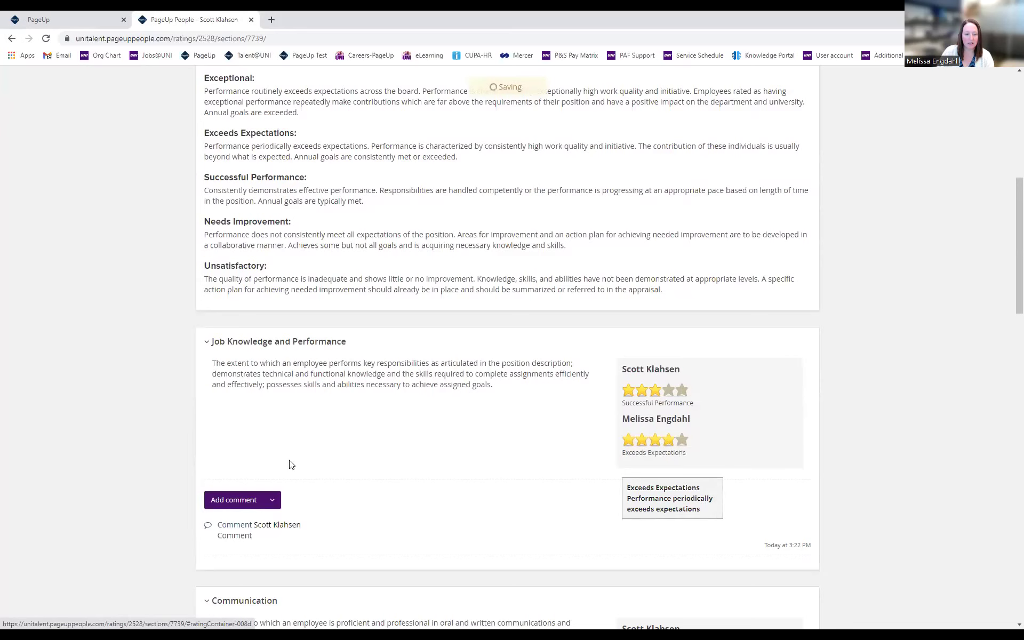
Step: Post the shared comment 'test comment' on Job Knowledge and Performance
scroll(118, 478, down, 1)
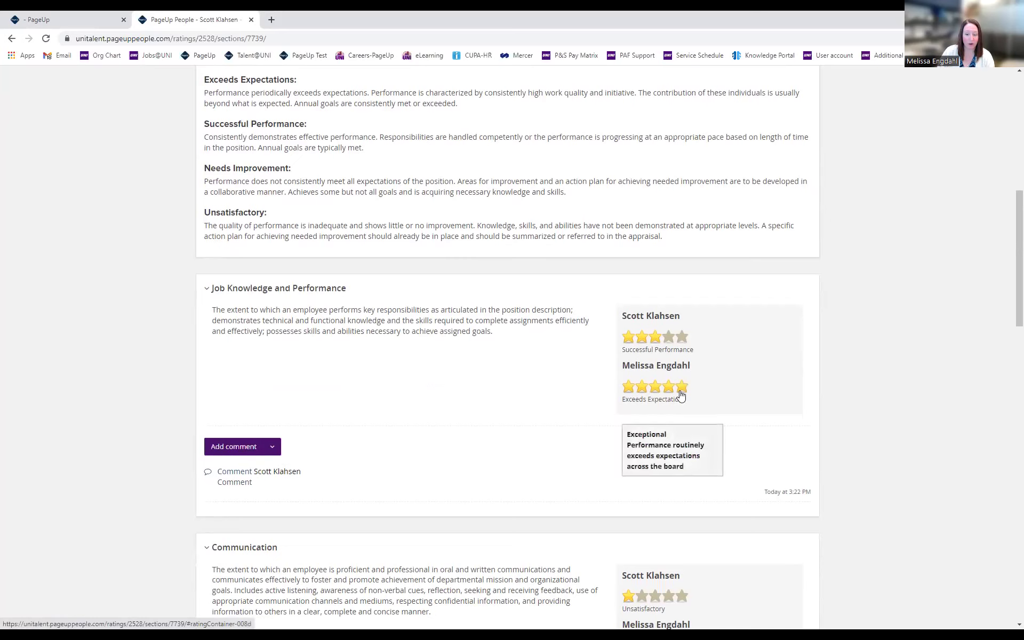
click(223, 450)
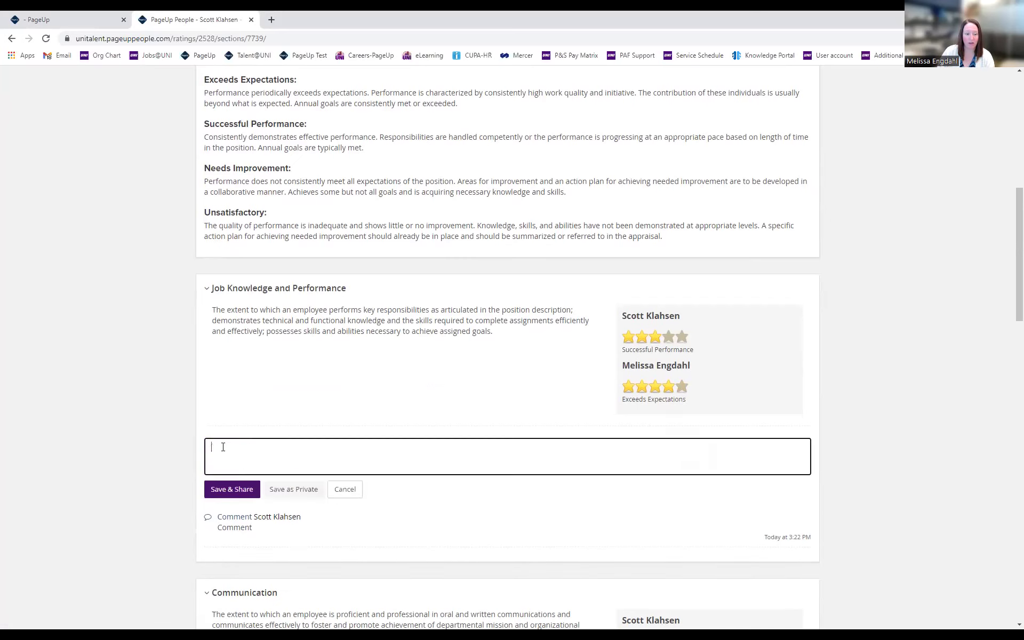
text(test comment)
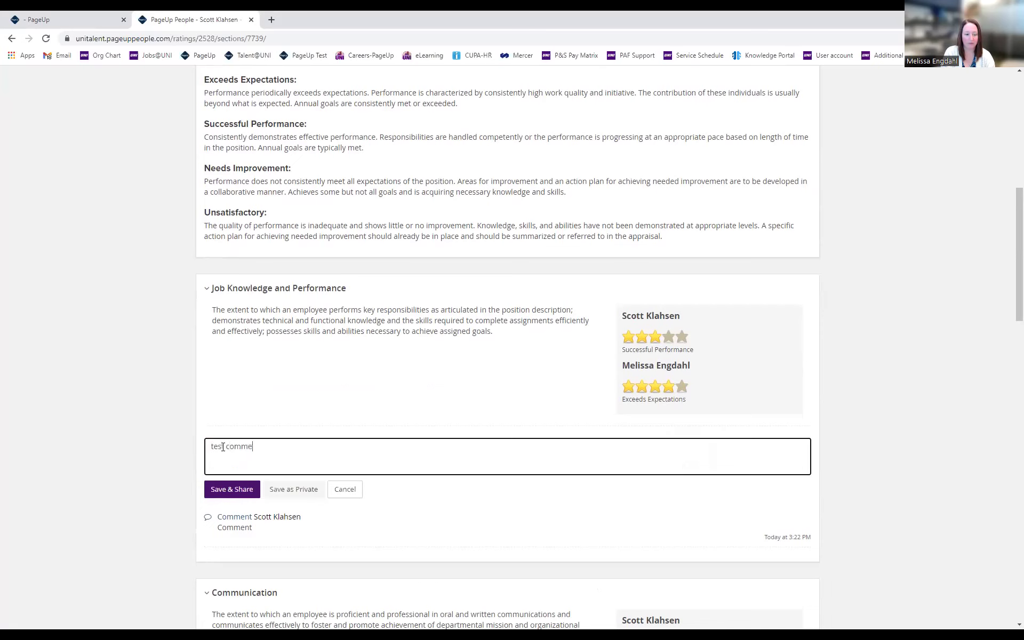
click(216, 489)
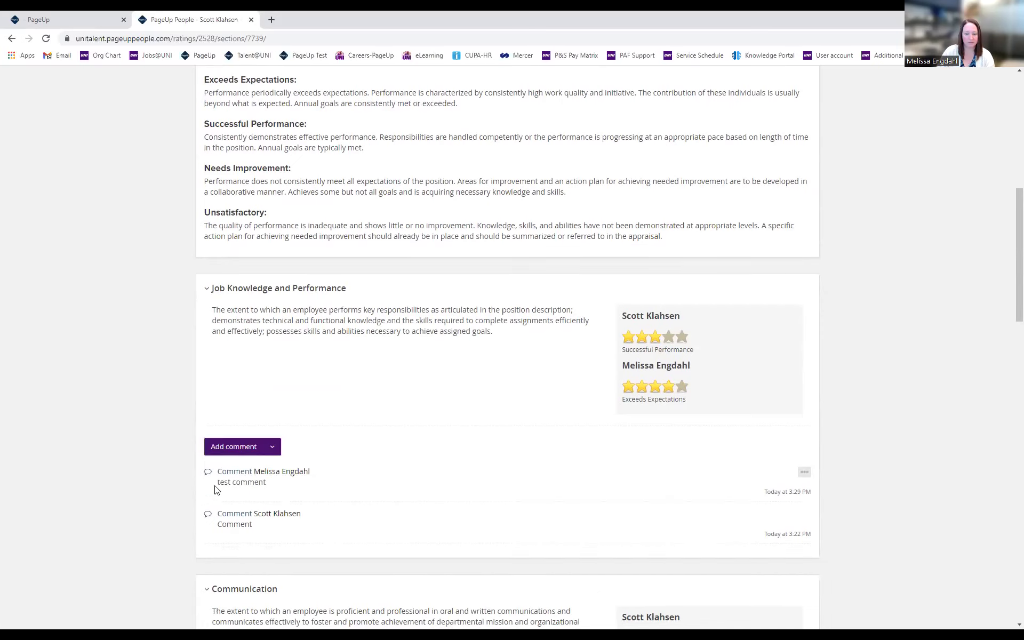
Step: Rate Communication as Needs Improvement and Organizational Skills as Exceeds Expectations
scroll(151, 446, down, 5)
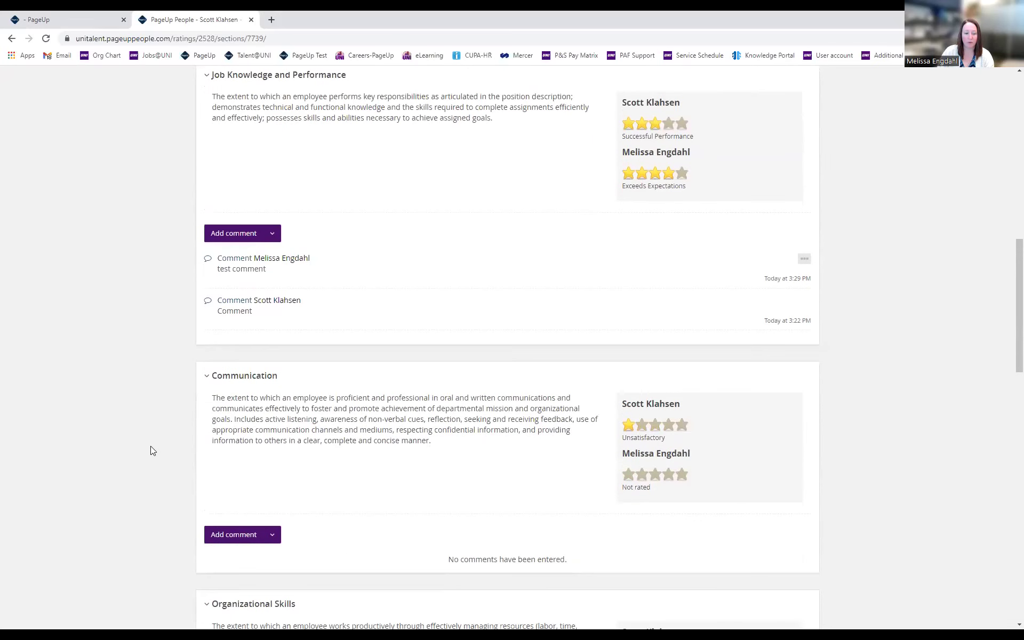
scroll(151, 446, down, 2)
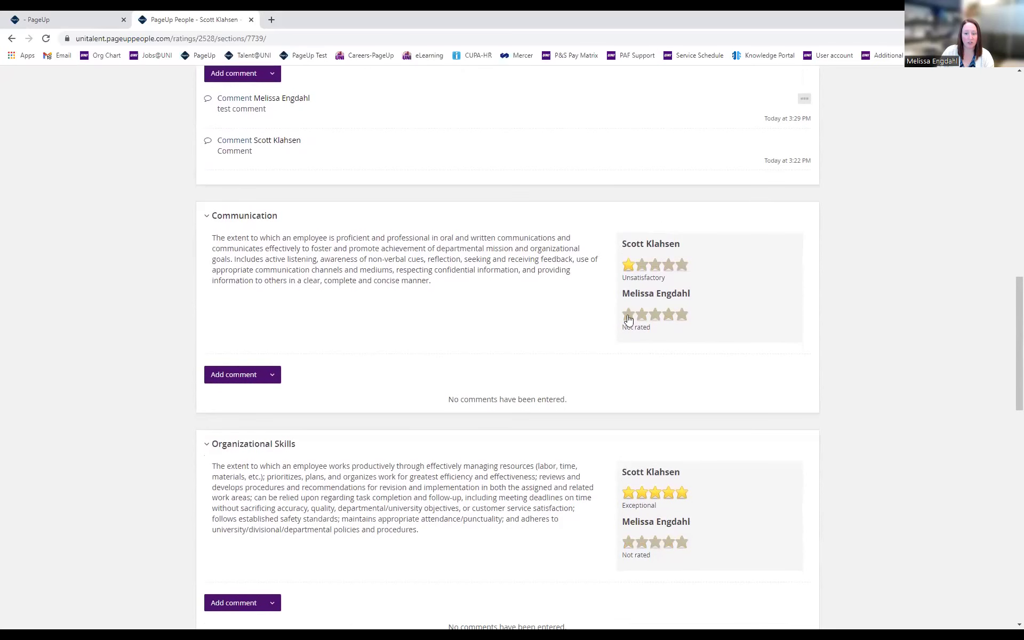
click(642, 318)
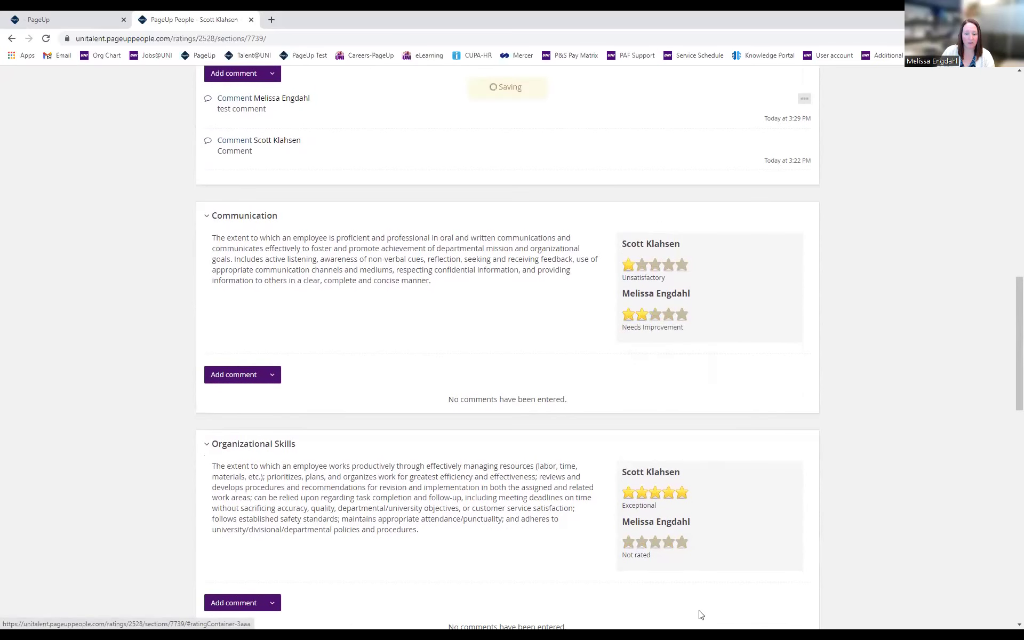
click(670, 545)
Step: Rate Critical Thinking and Leadership Successful Performance, Strategic Initiatives Exceeds Expectations, then continue
scroll(105, 555, down, 2)
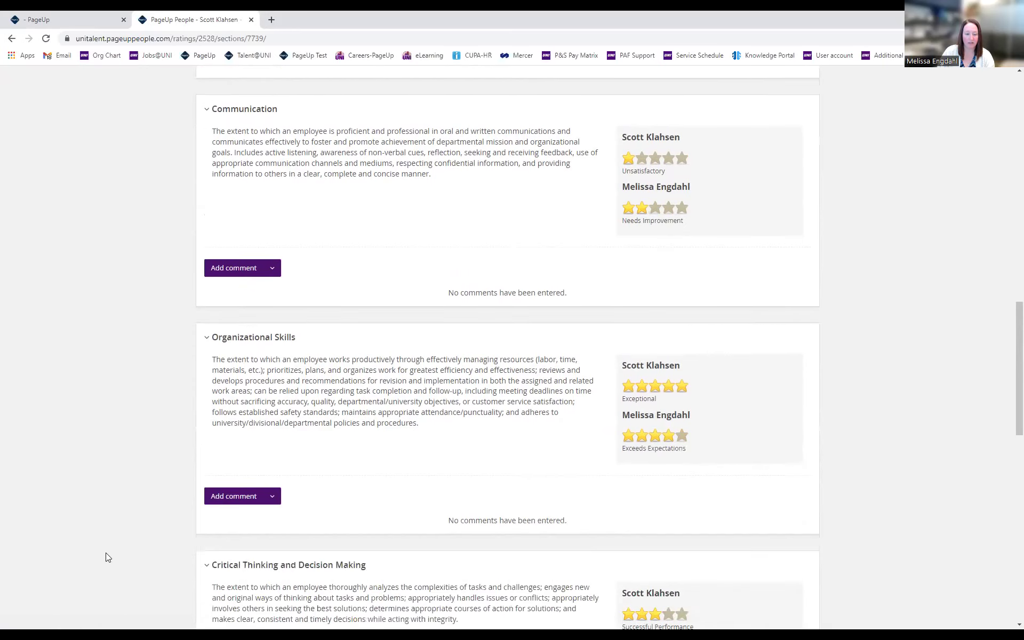
scroll(105, 553, down, 3)
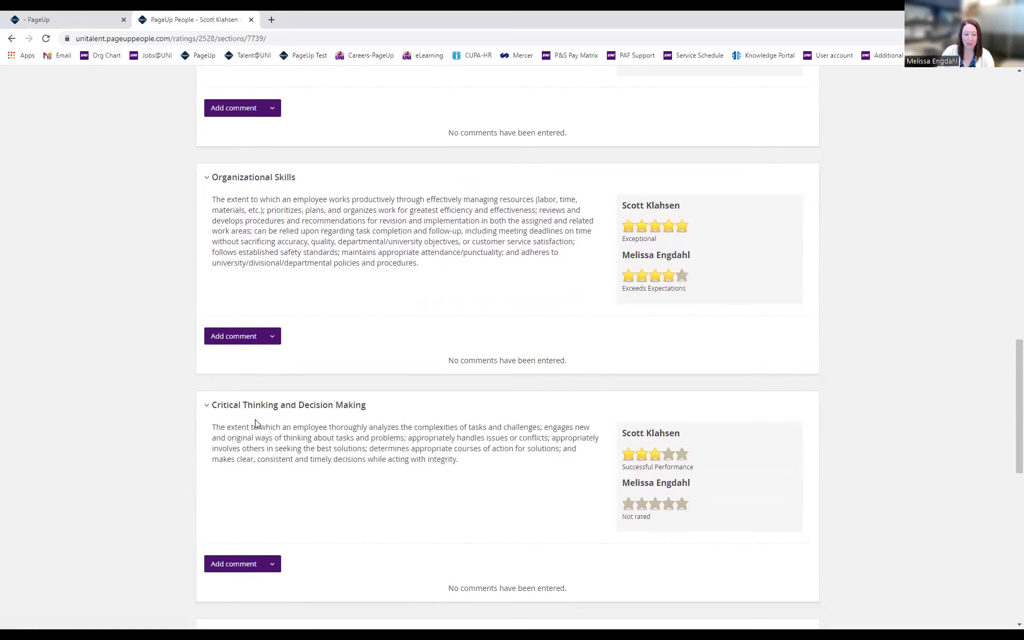
scroll(245, 429, down, 1)
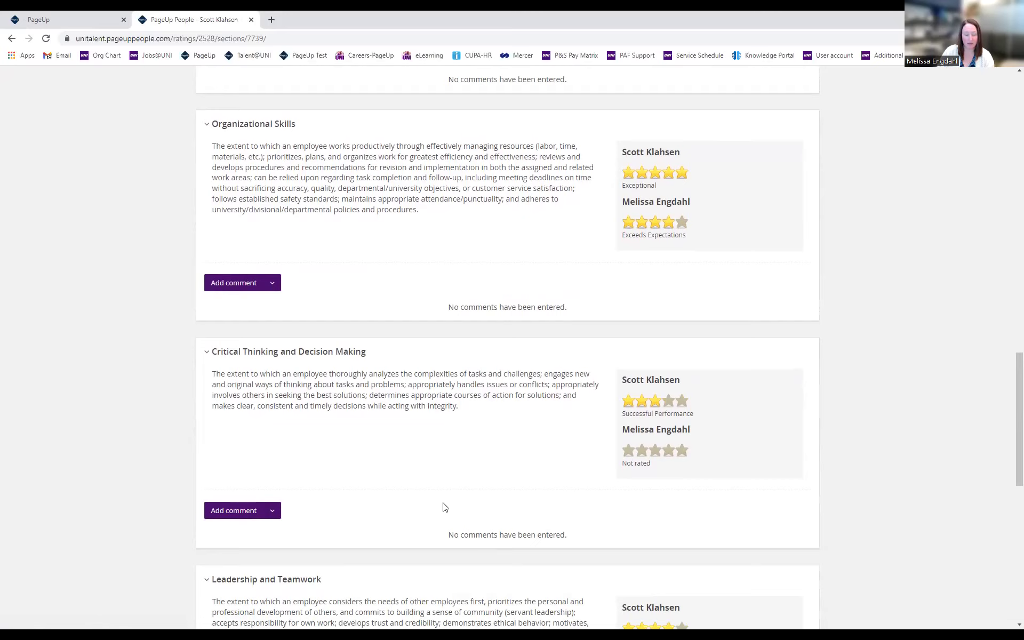
click(655, 451)
scroll(72, 455, down, 4)
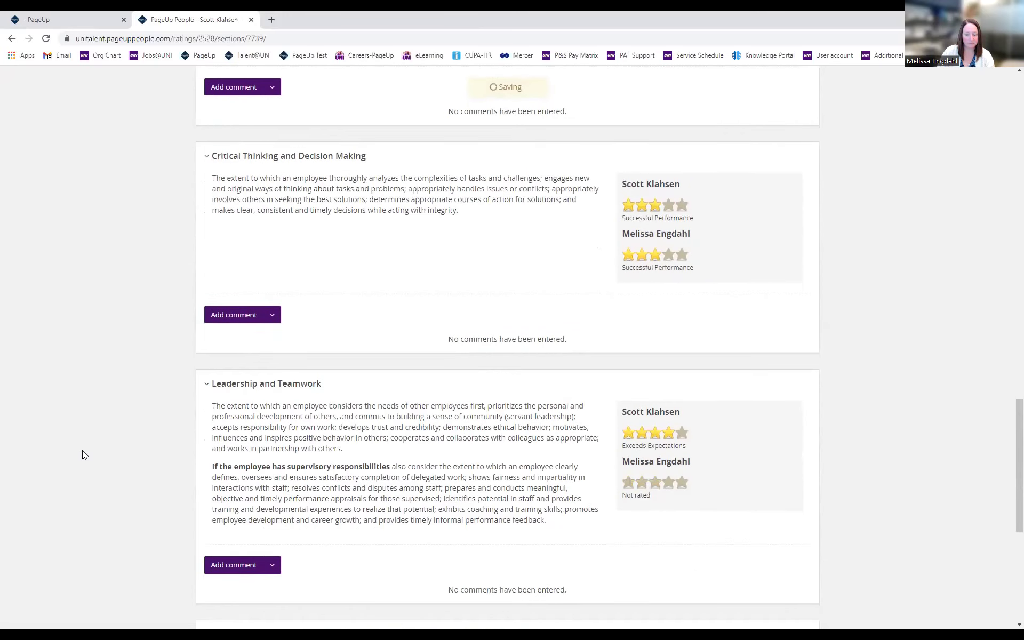
click(655, 469)
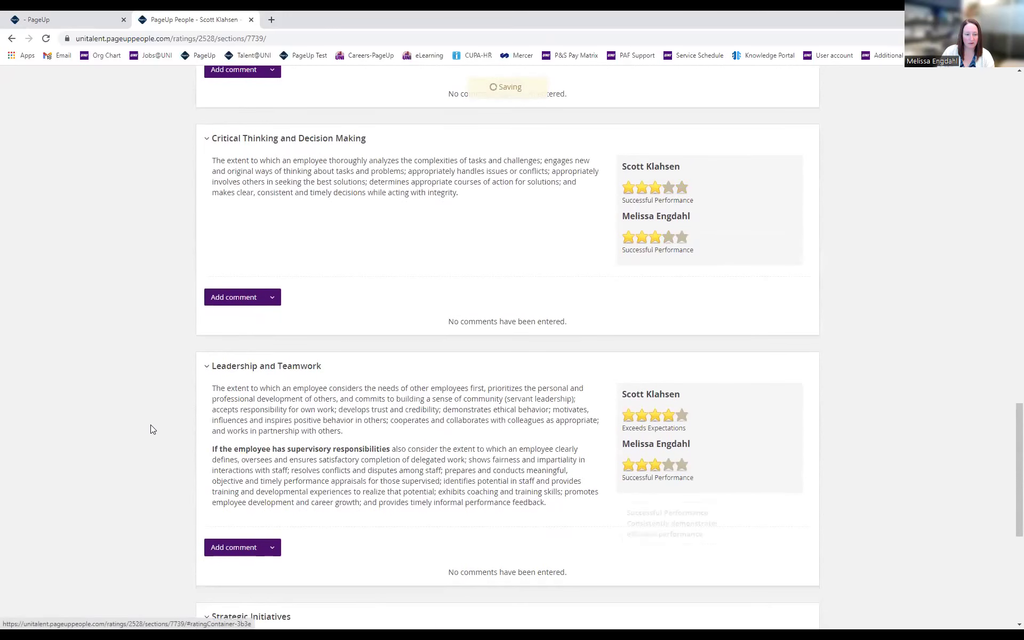
scroll(122, 426, down, 3)
scroll(122, 430, down, 2)
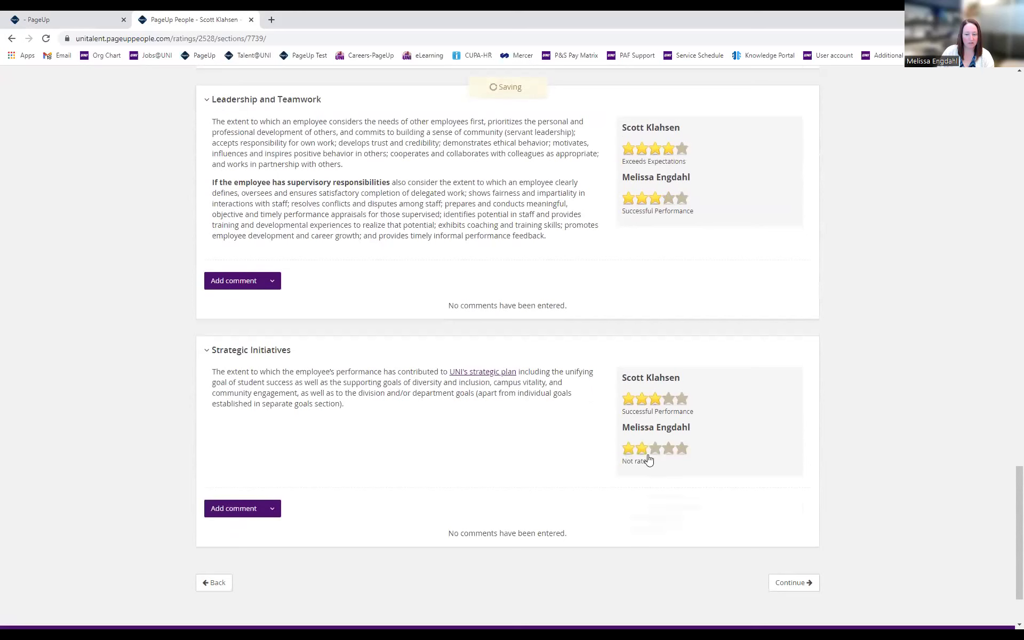
click(670, 454)
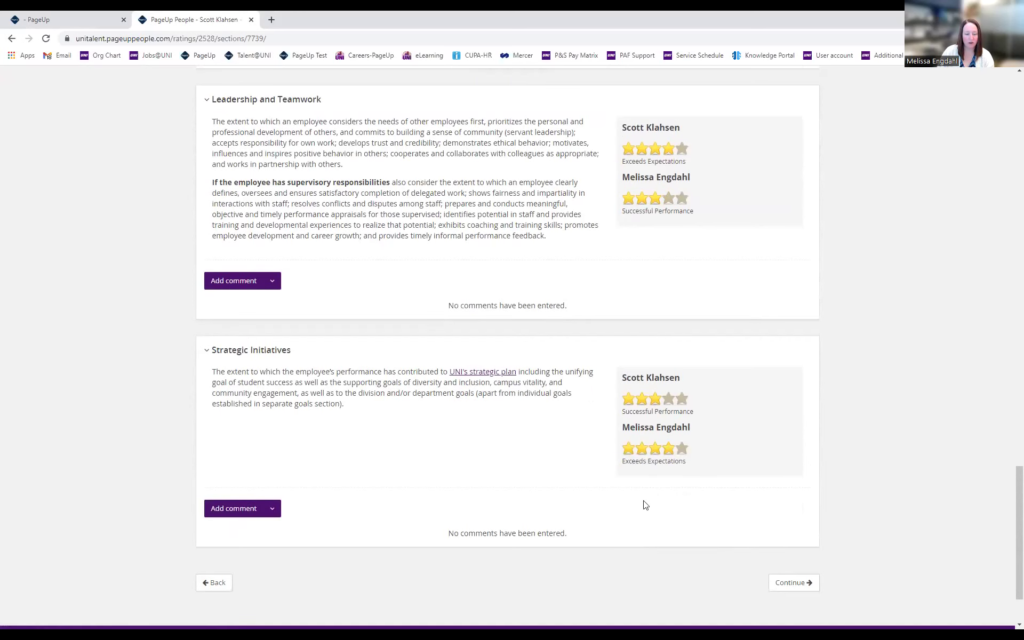
click(790, 584)
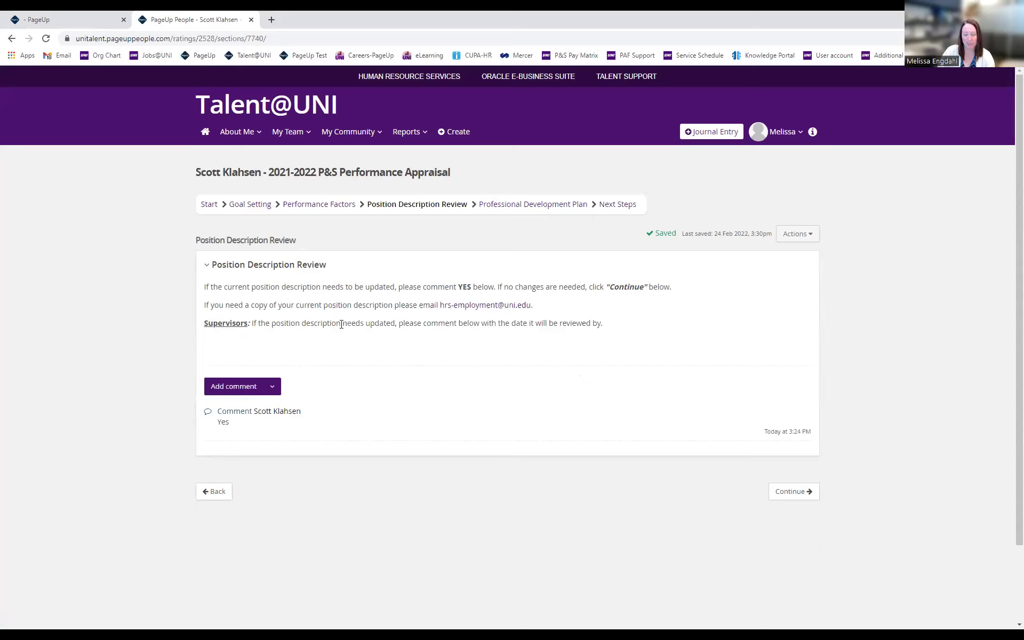
Step: Share the comment '8/1/22' on the Position Description Review and continue to the development plan
click(216, 387)
text(8/1/22)
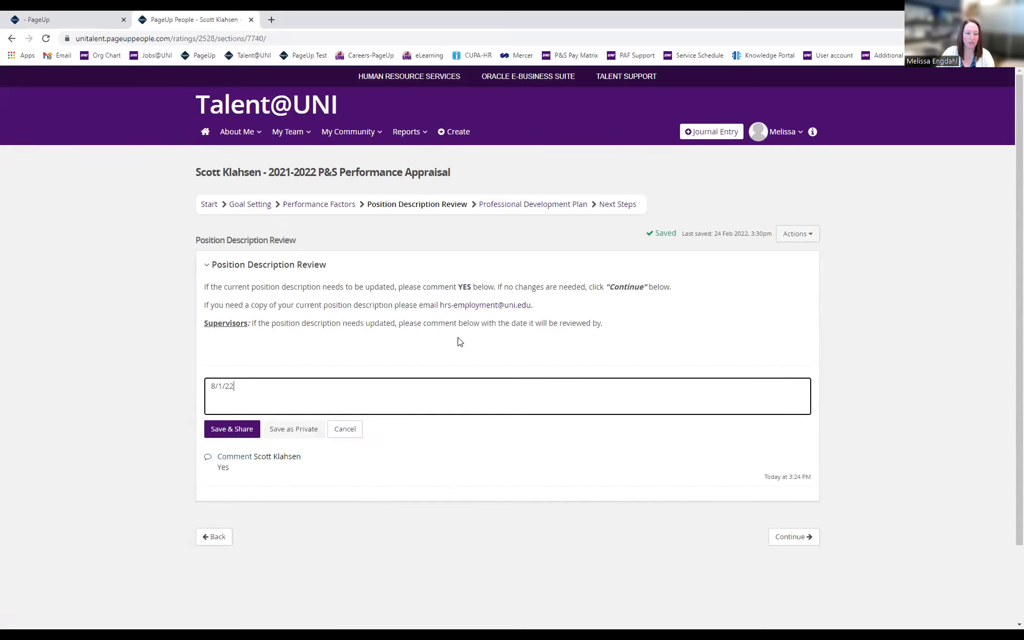
click(207, 430)
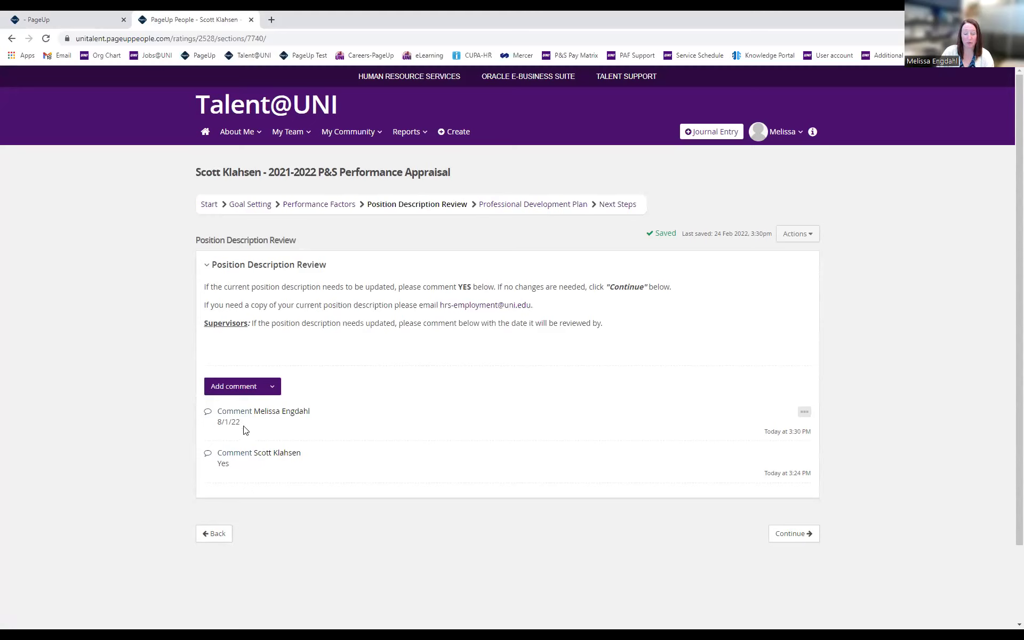
click(790, 535)
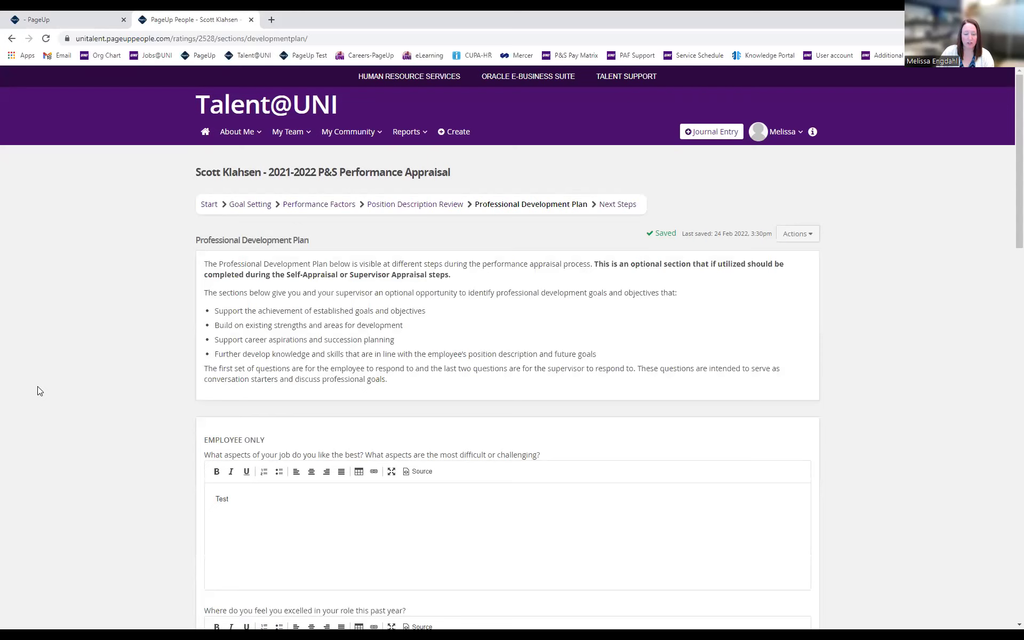
Step: Scroll through the Professional Development Plan to review the employee's 'Test' answers
scroll(37, 388, down, 4)
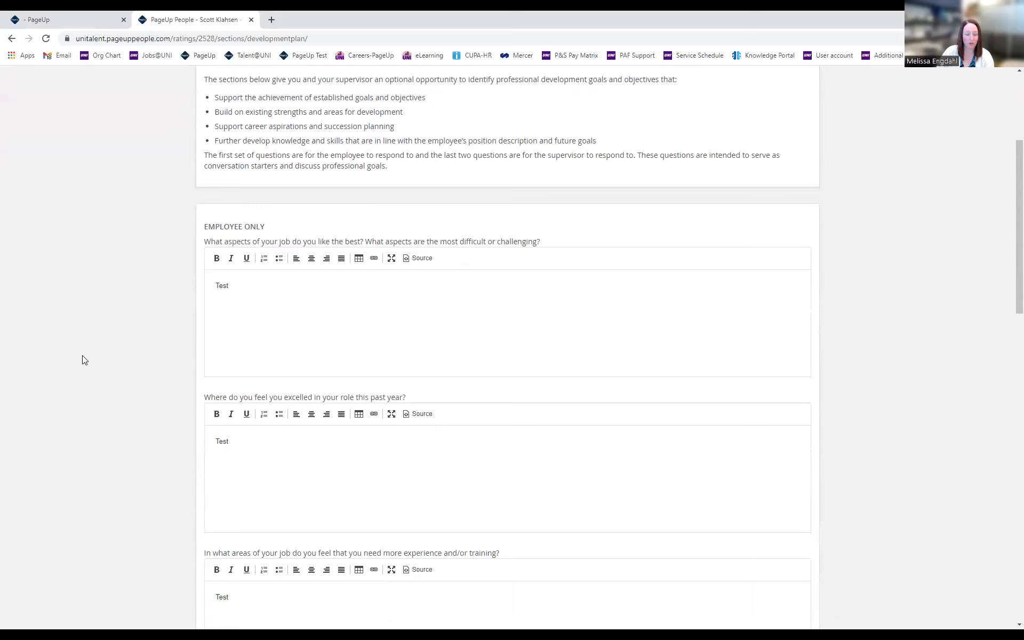
scroll(116, 363, down, 4)
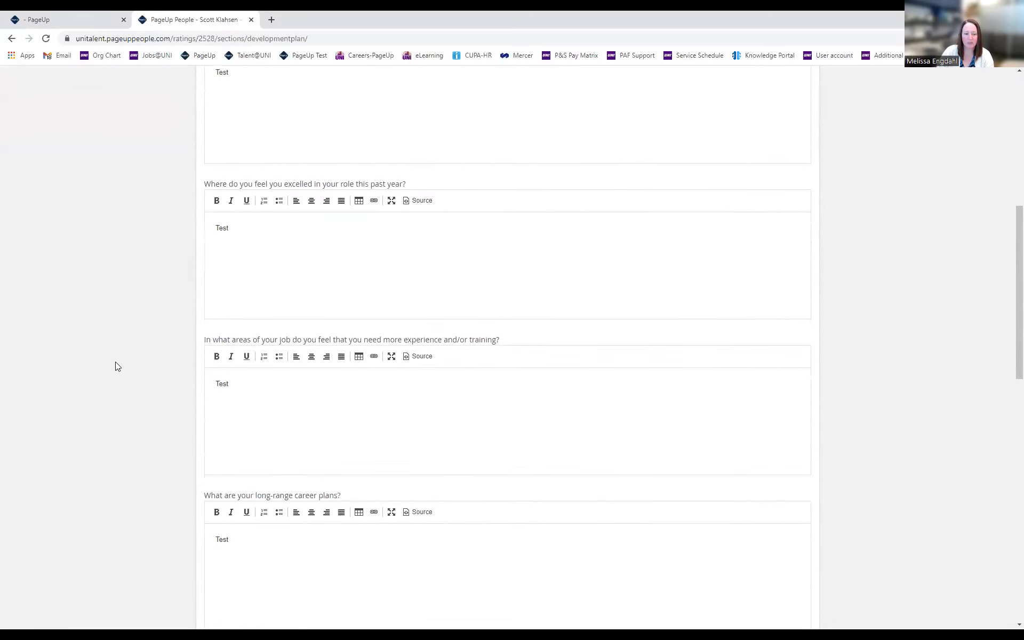
scroll(115, 362, up, 1)
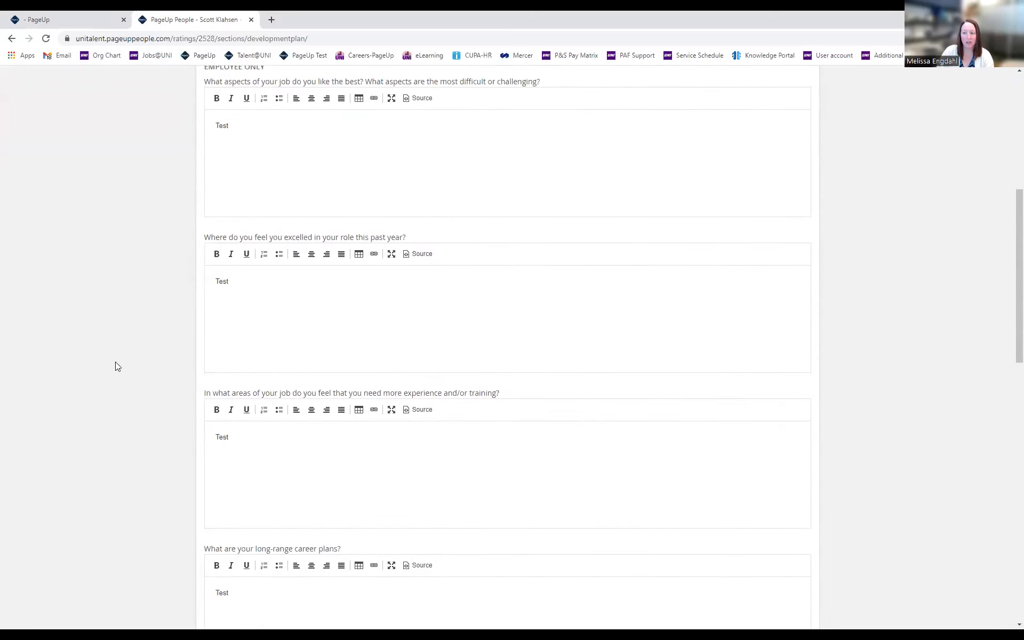
scroll(116, 362, down, 1)
scroll(115, 361, down, 3)
scroll(115, 362, down, 6)
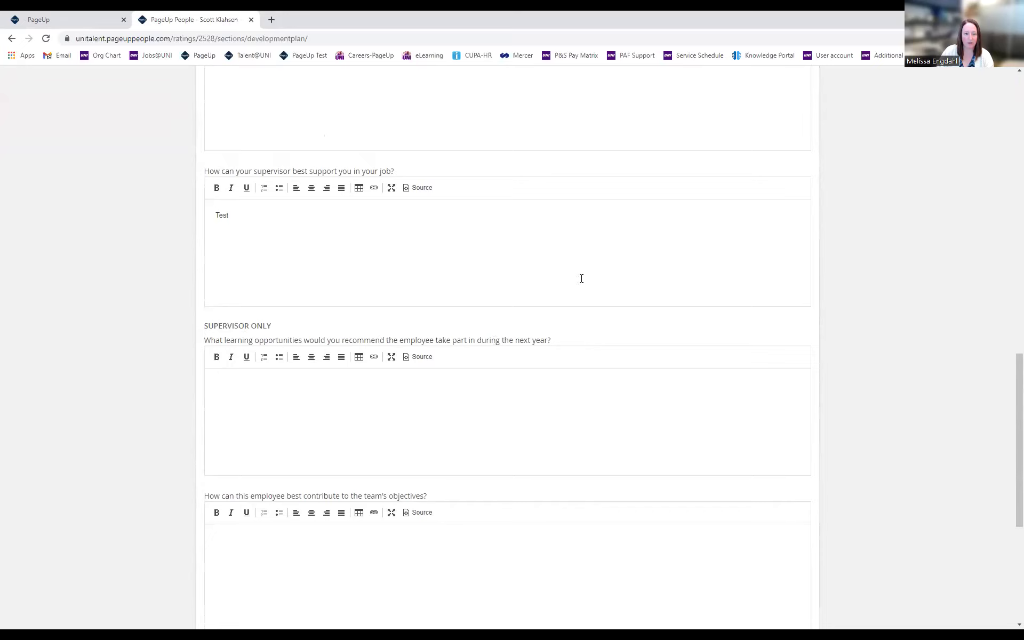
scroll(409, 415, down, 2)
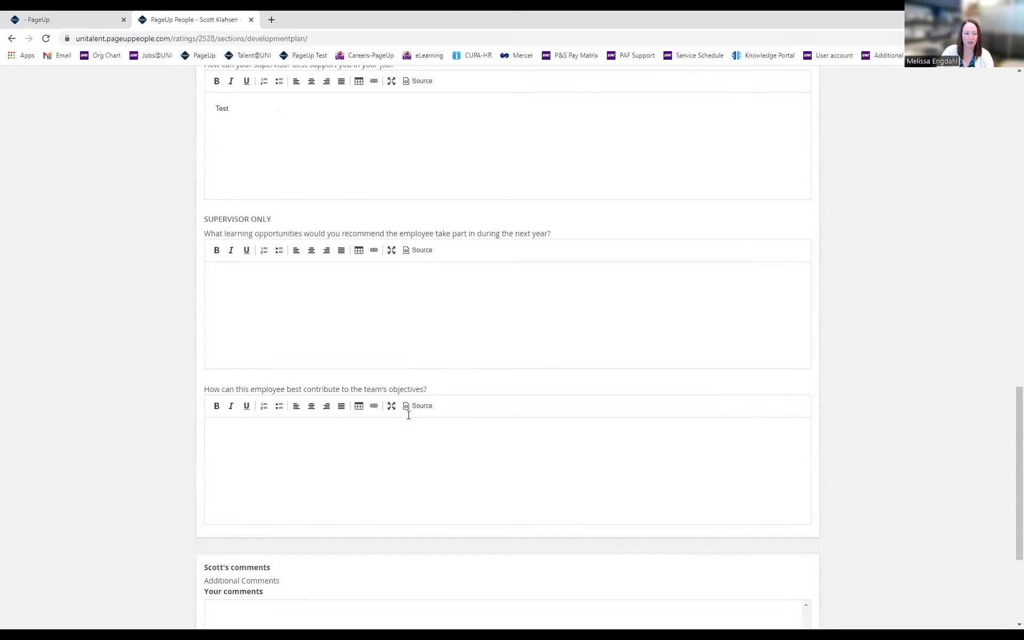
Step: Enter 'supervisor comment' as the supervisor's additional comments and continue to Next Steps
click(322, 304)
scroll(322, 305, down, 1)
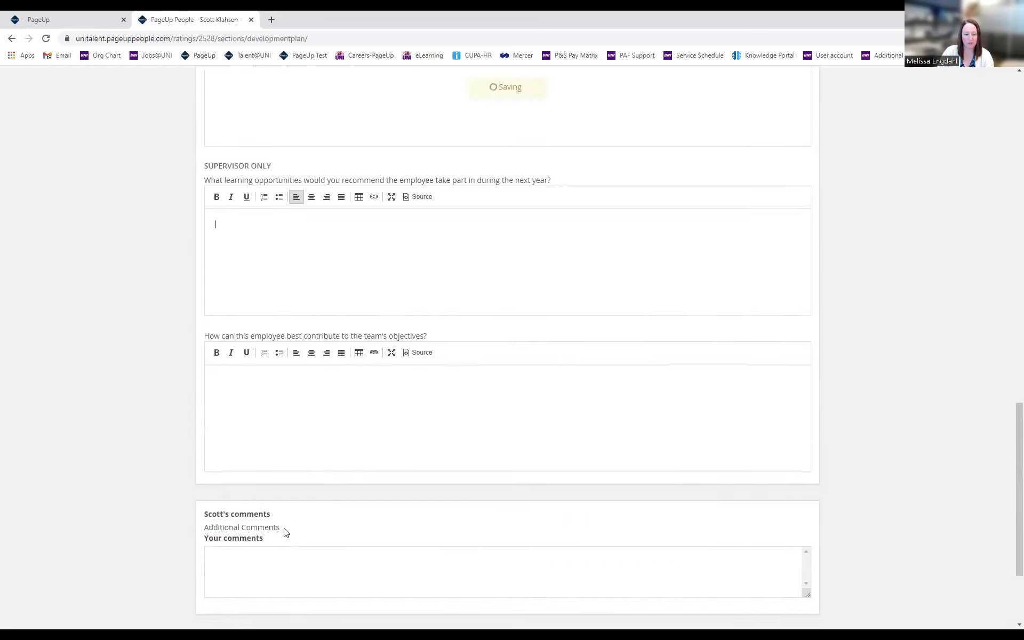
click(306, 575)
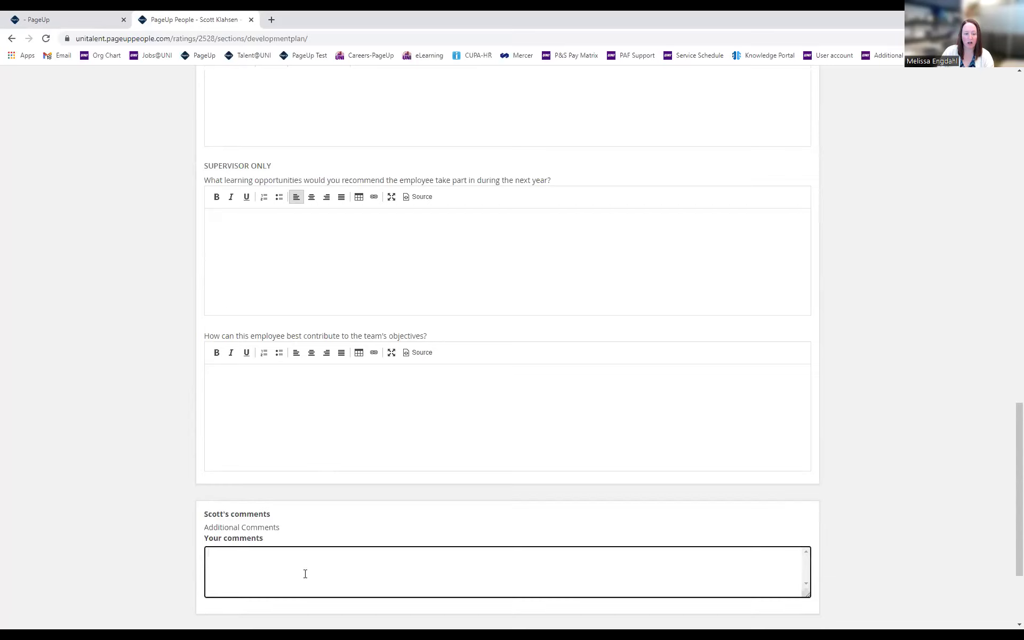
text(supervisor comment)
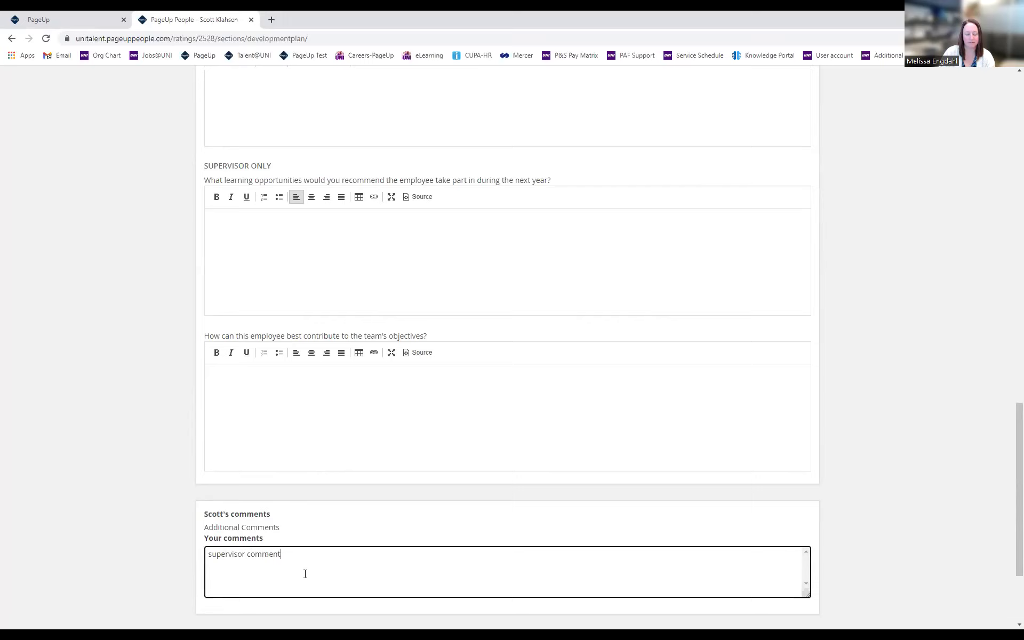
scroll(565, 554, down, 2)
click(794, 534)
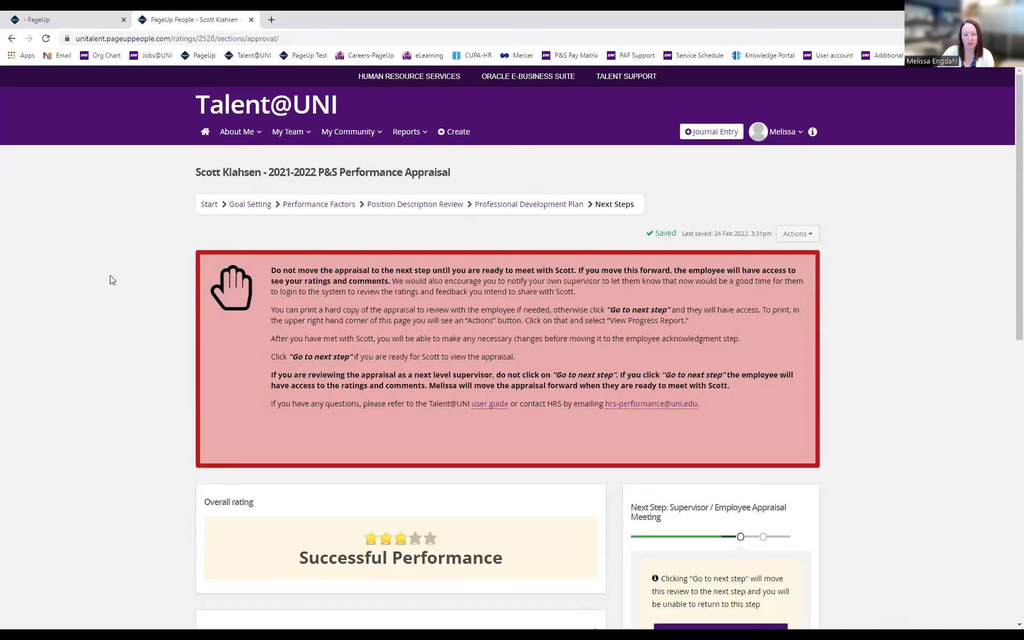
Step: Scroll down the Next Steps page to the Rating summary and Final comments
scroll(110, 275, down, 5)
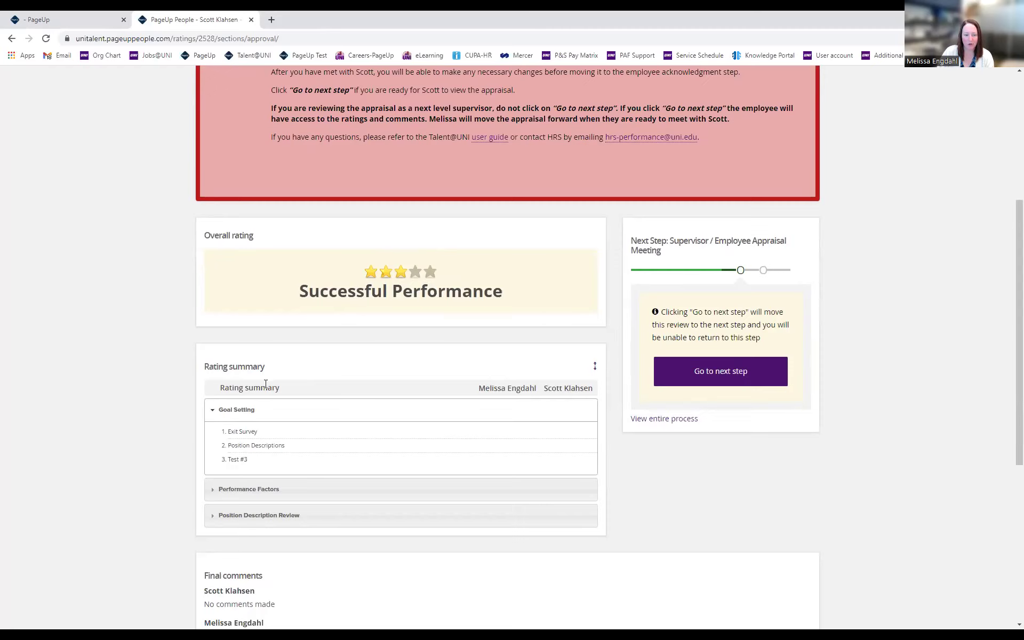
scroll(267, 384, down, 2)
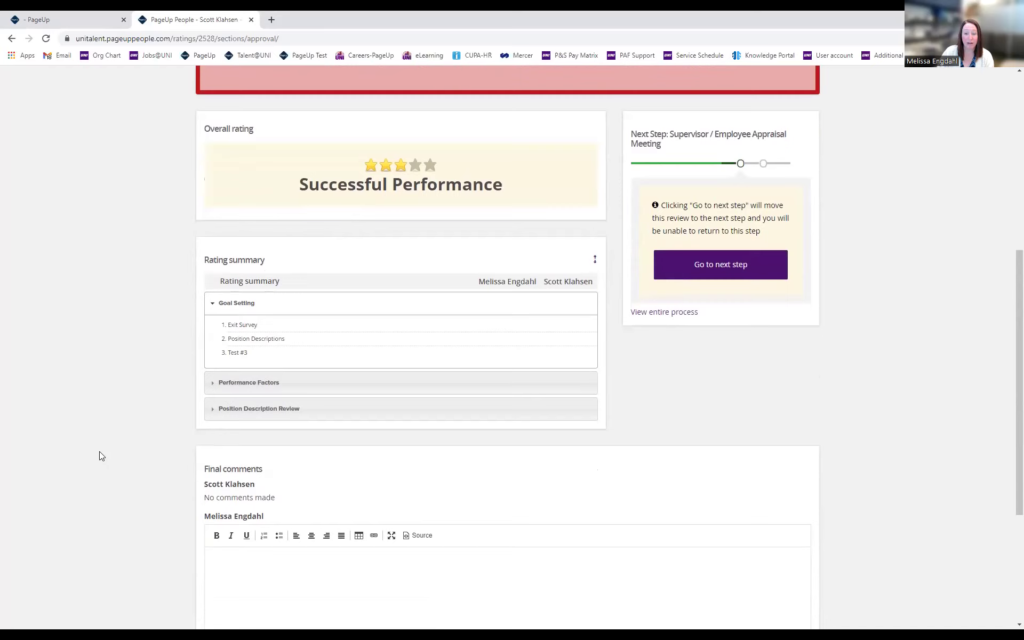
scroll(105, 433, down, 1)
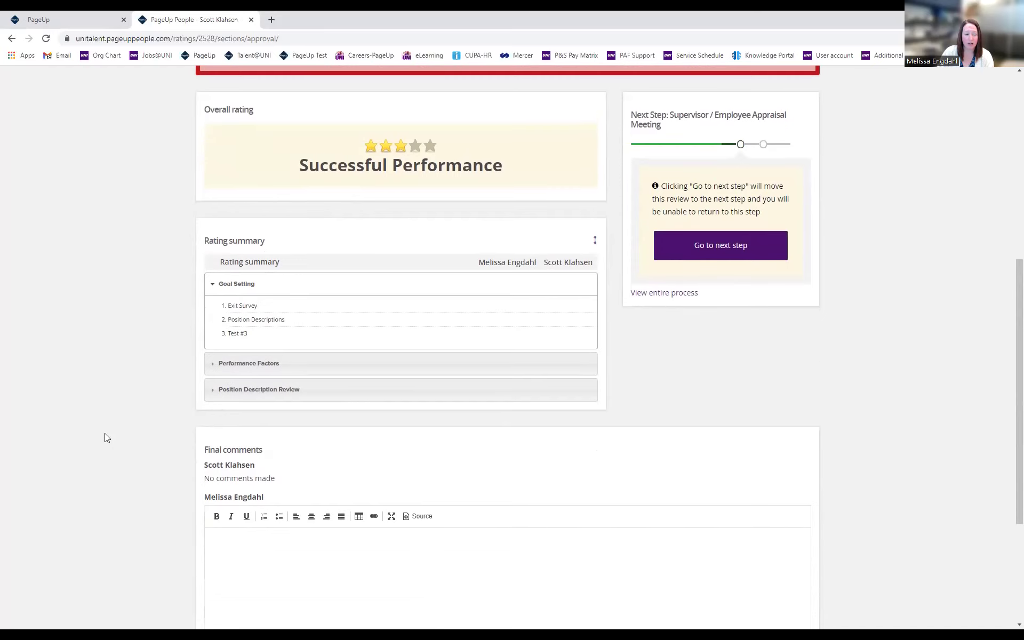
Step: Type 'final comments' into the supervisor's Final comments editor on Next Steps
click(282, 526)
text(final comments)
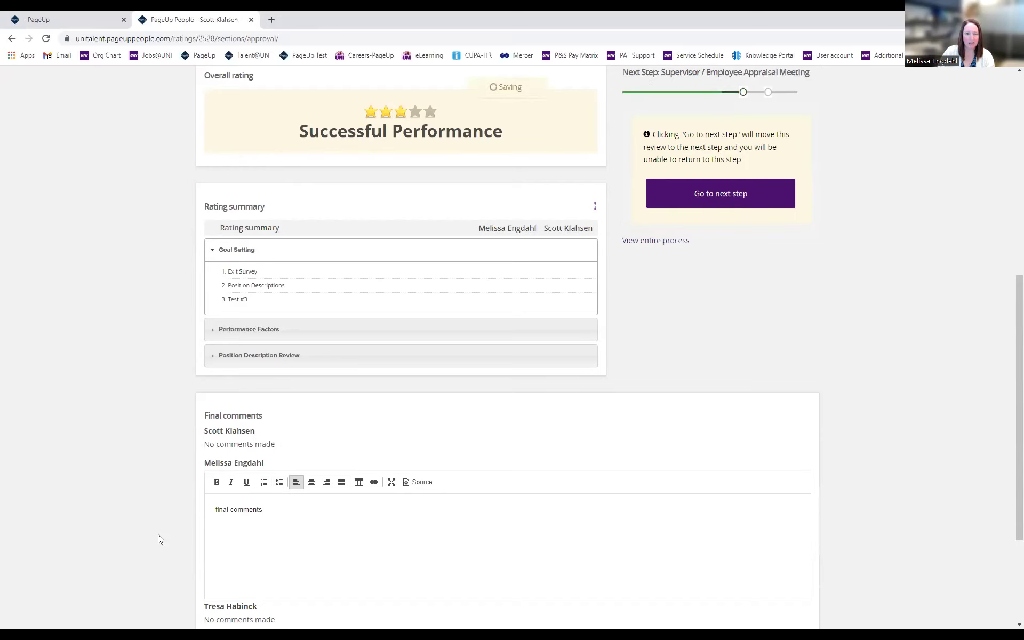
scroll(154, 527, down, 1)
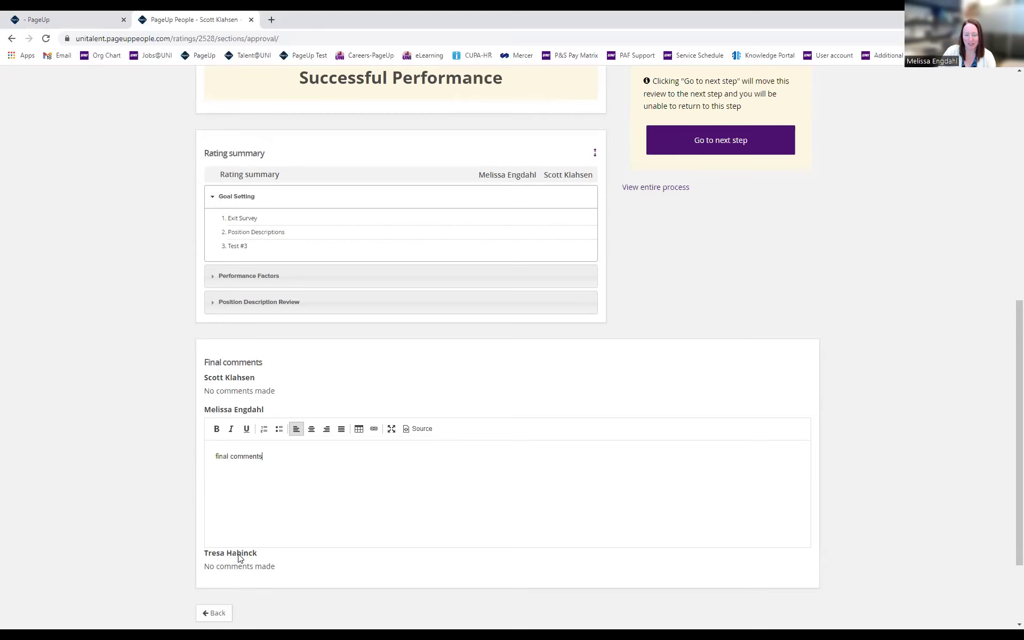
scroll(239, 555, down, 1)
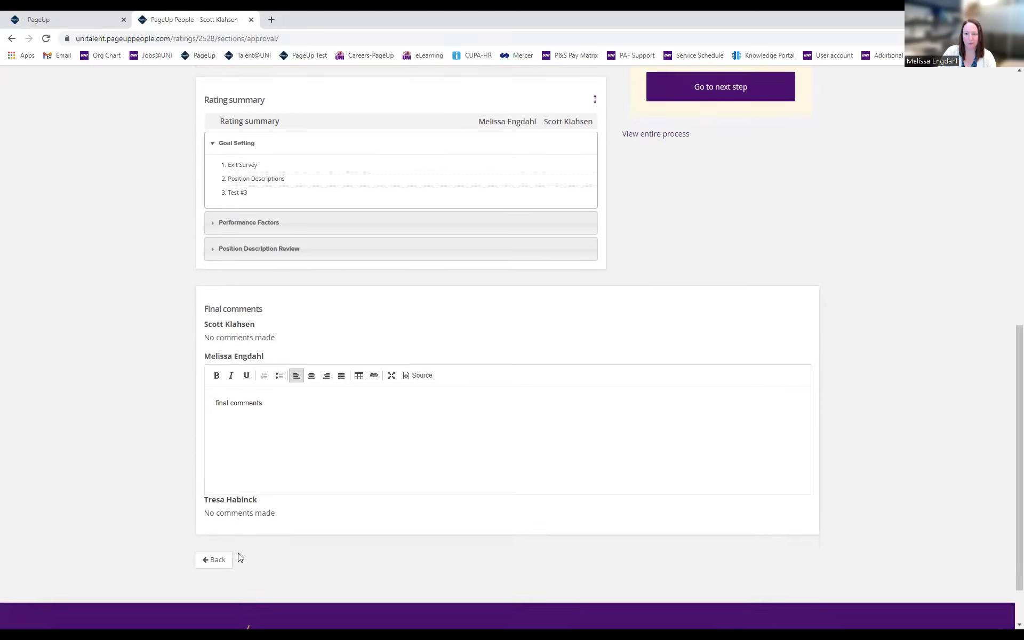
scroll(239, 555, up, 3)
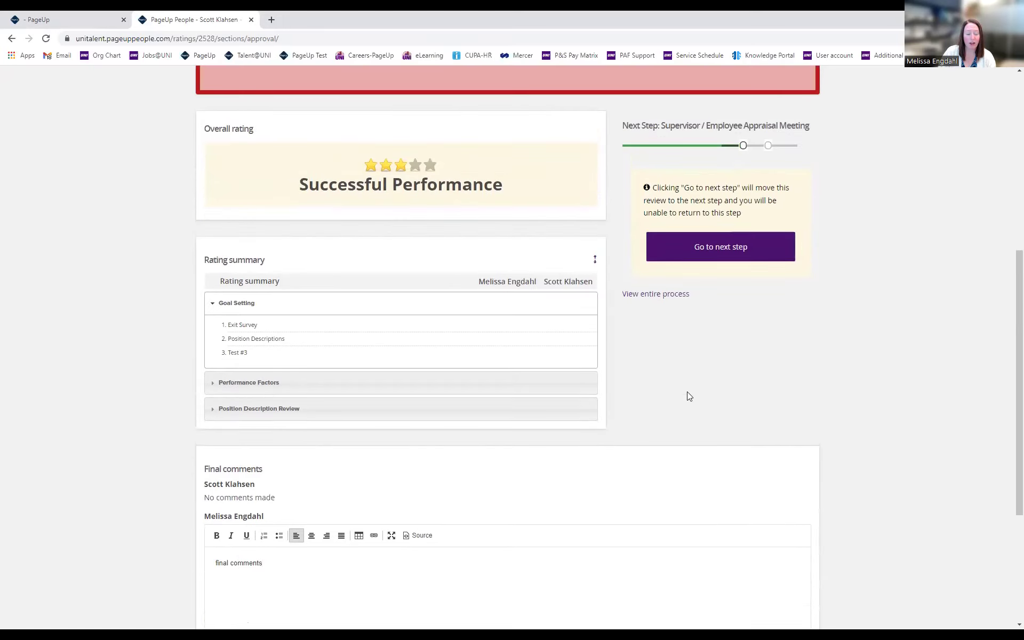
scroll(688, 393, up, 1)
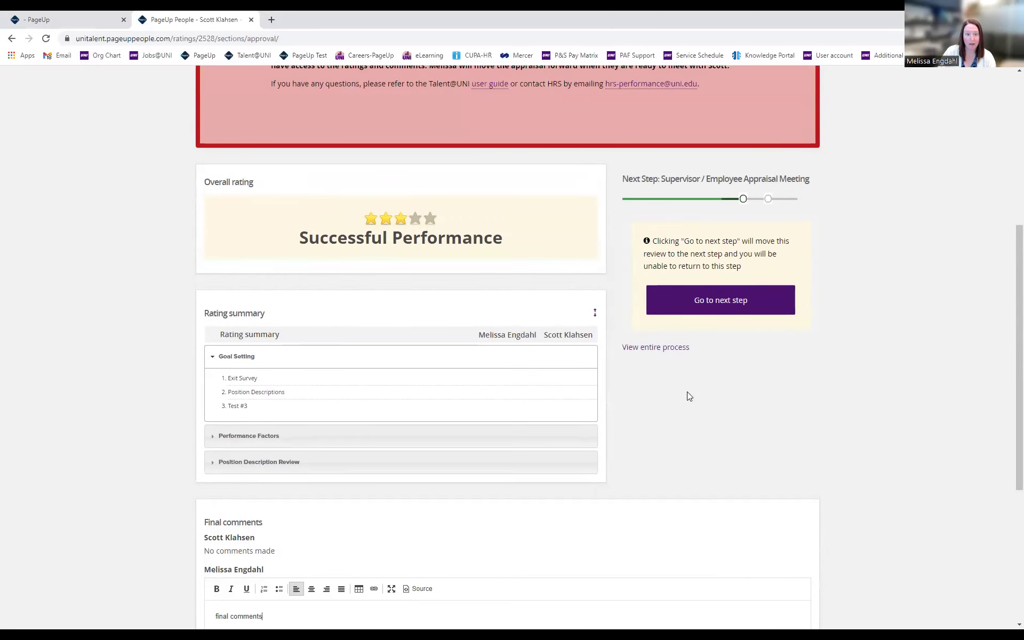
Step: Advance the appraisal to the Supervisor / Employee Appraisal Meeting step from the Next Steps page
click(720, 305)
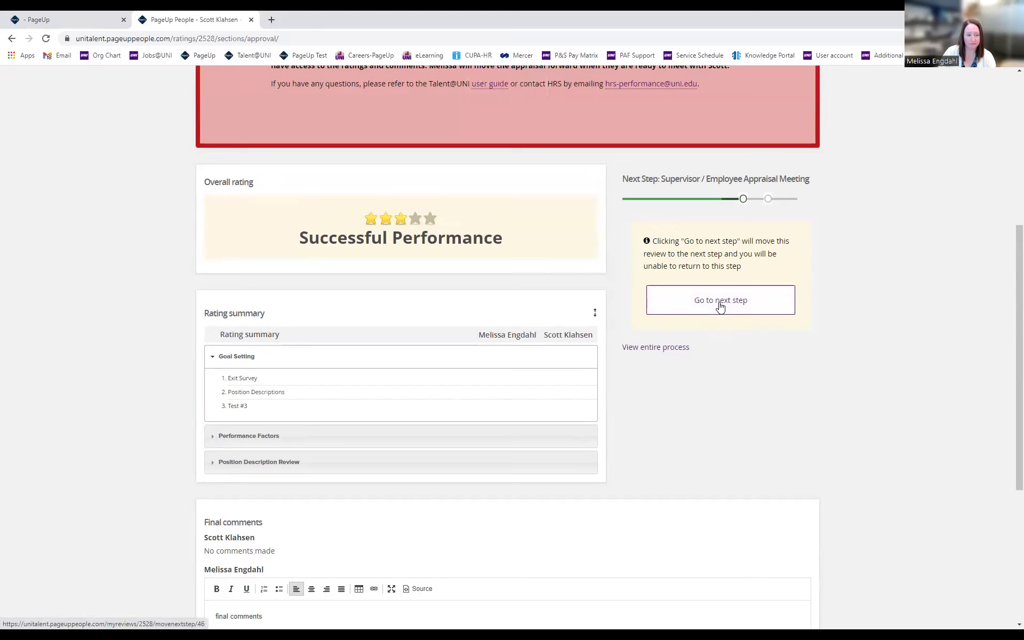
click(721, 305)
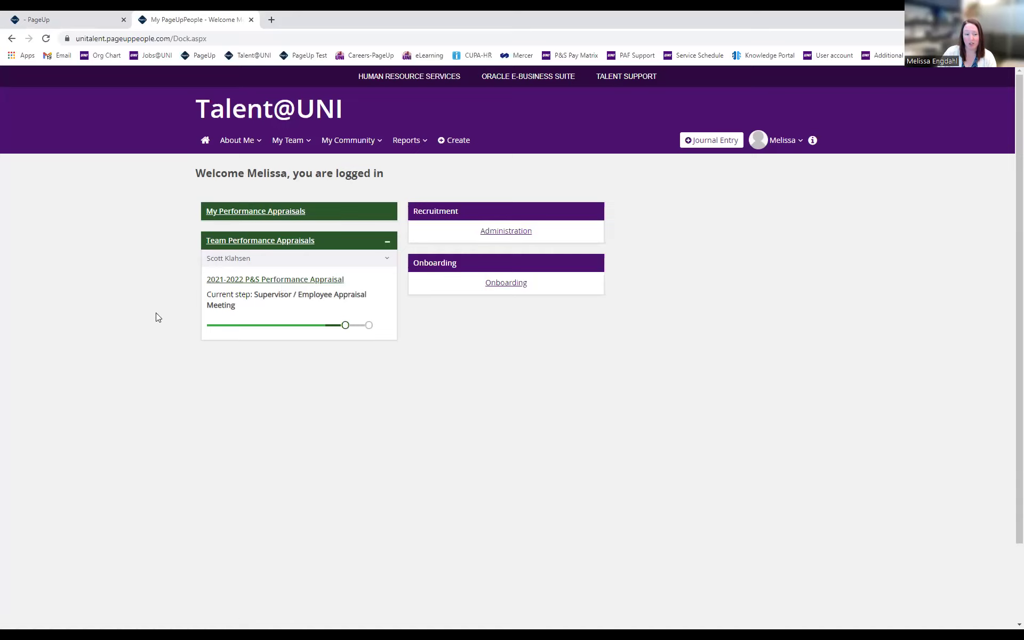
Step: Open the 2021-2022 P&S Performance Appraisal listed under Team Performance Appraisals
click(260, 282)
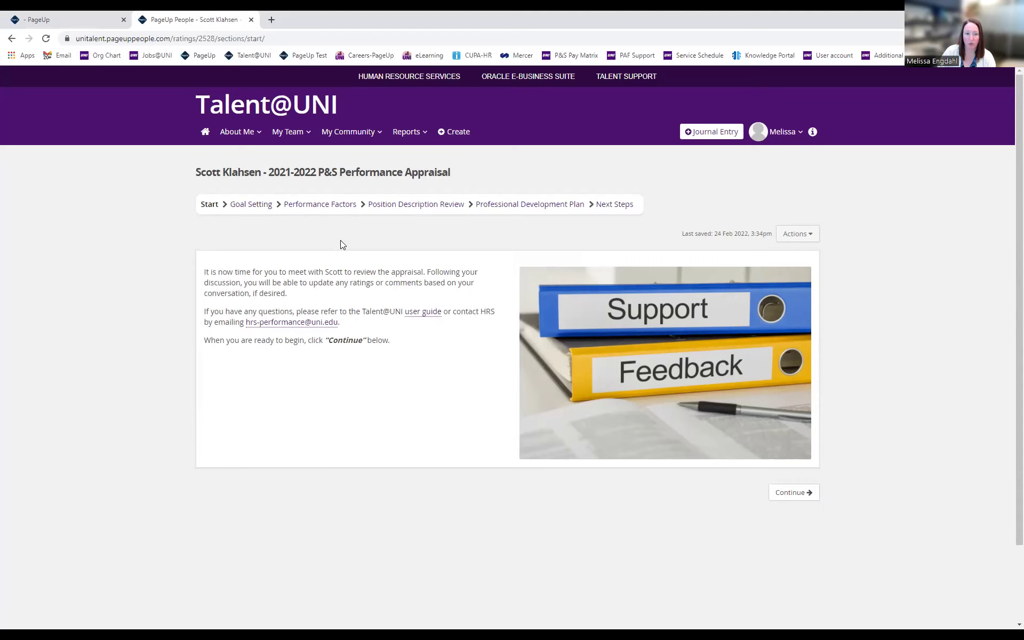
Step: In Performance Factors, raise the Communication rating to Successful Performance (third star)
click(336, 211)
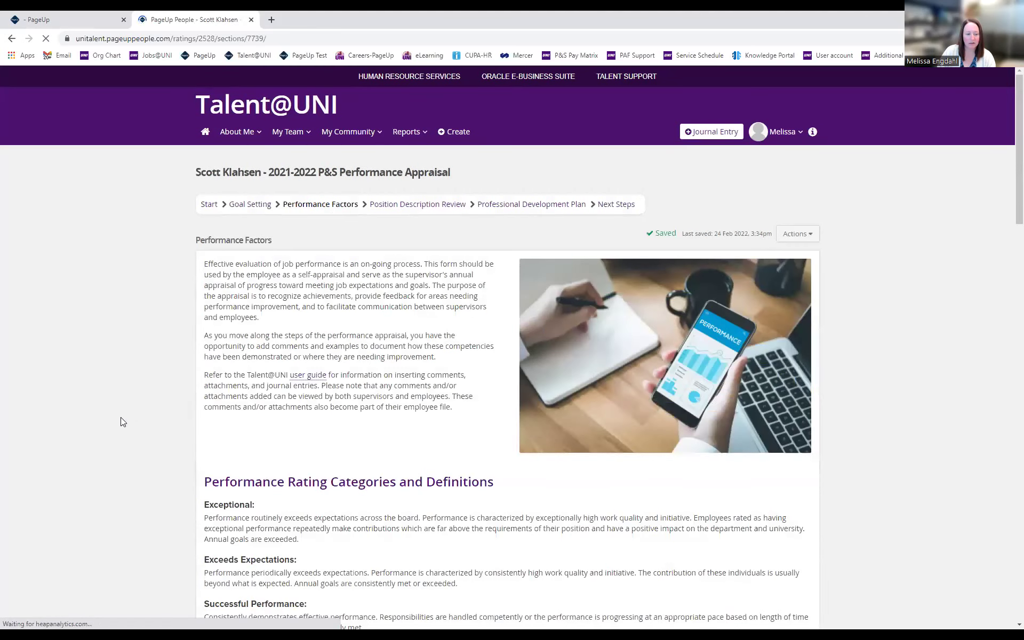
scroll(121, 417, down, 1)
scroll(120, 418, down, 9)
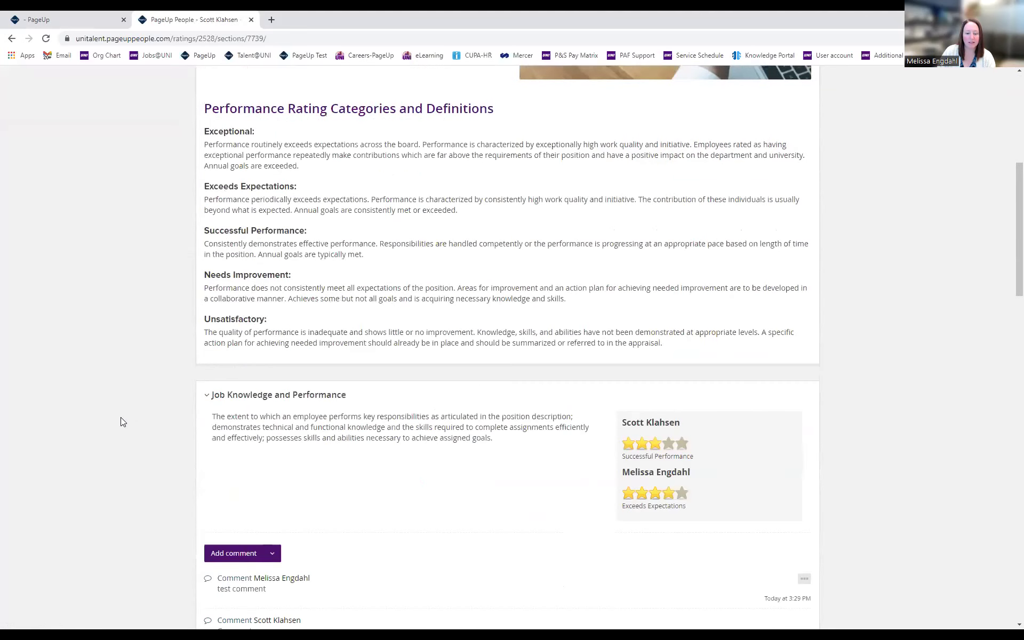
scroll(121, 417, down, 1)
scroll(121, 418, down, 2)
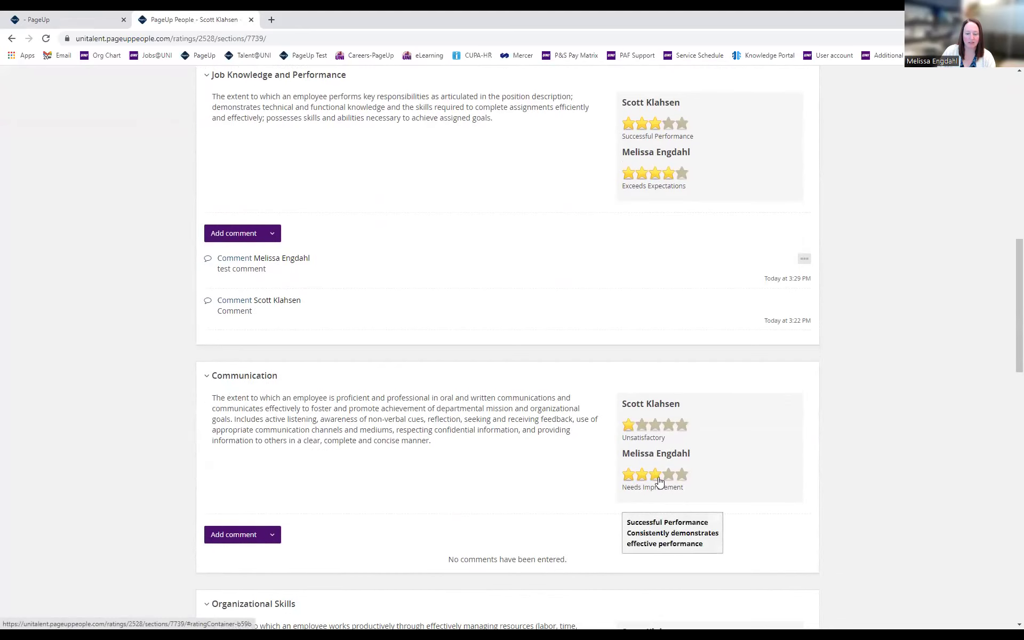
click(658, 480)
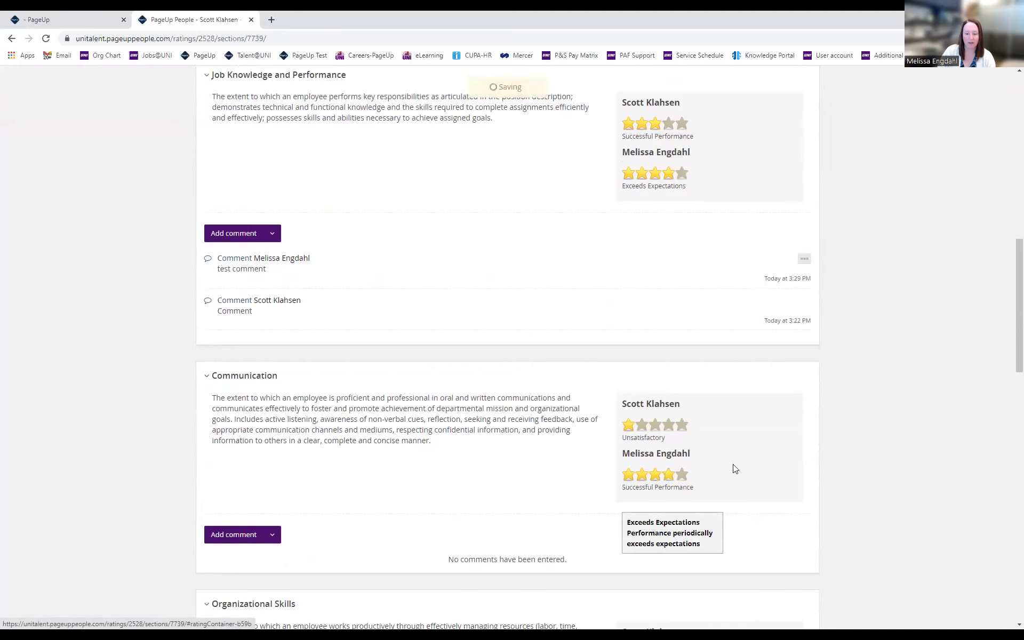
Step: Add and share the Communication comment 'revised rating...superting documentation' with the employee
click(226, 540)
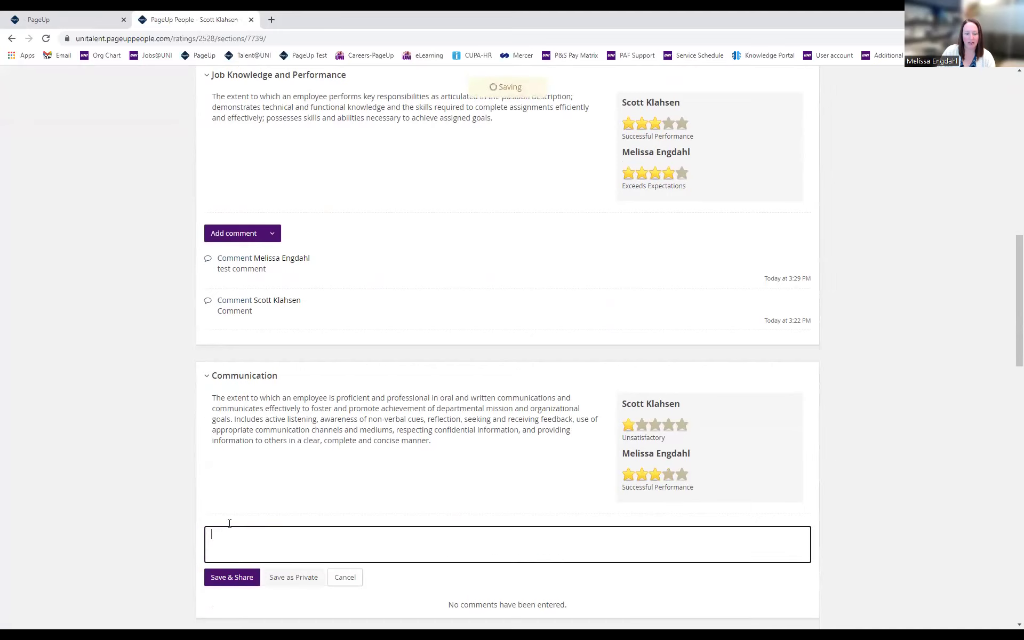
text(revised rating...)
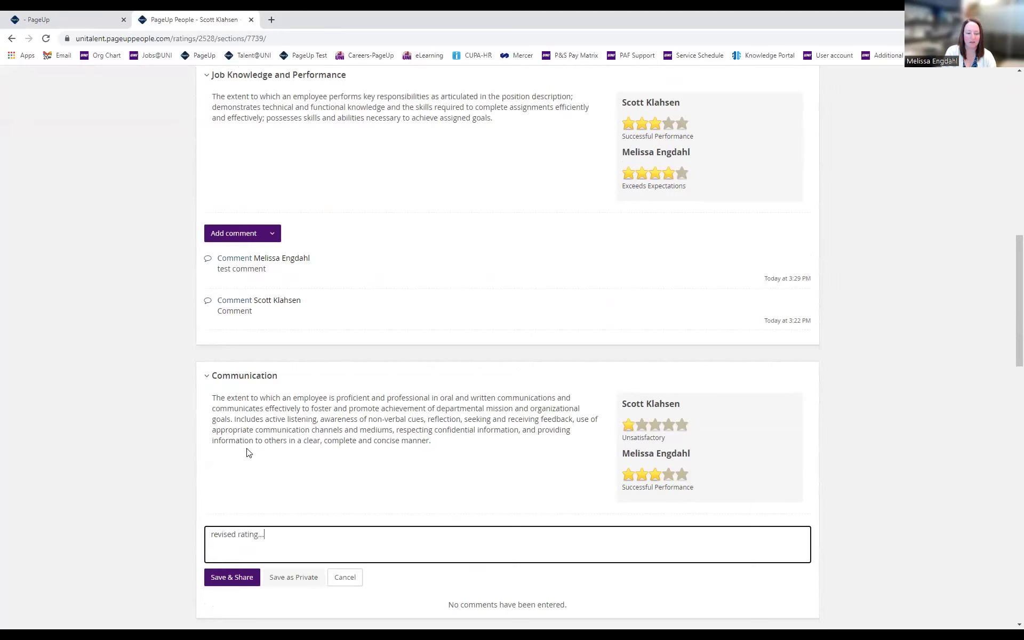
text(supertin)
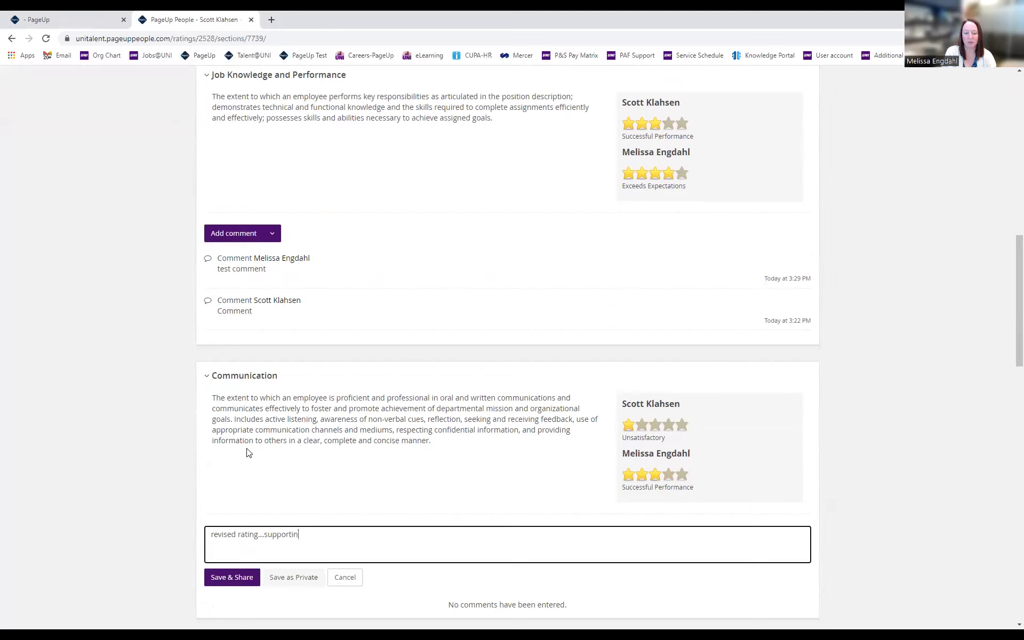
text(g documentation)
click(219, 577)
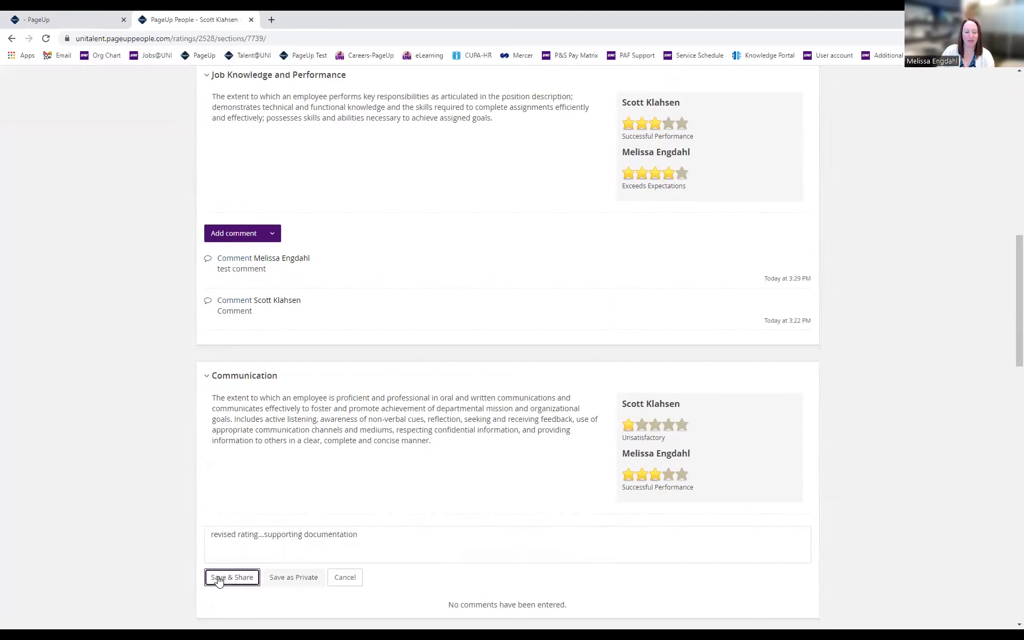
Step: Scroll through the remaining Performance Factors and continue to the Position Description Review section
scroll(127, 537, down, 4)
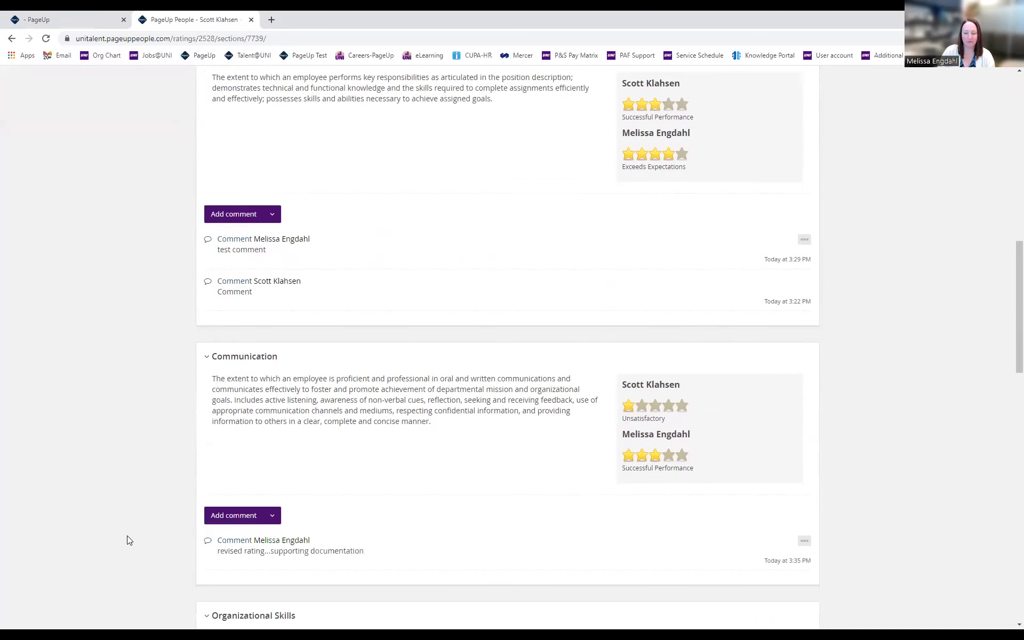
scroll(128, 540, down, 1)
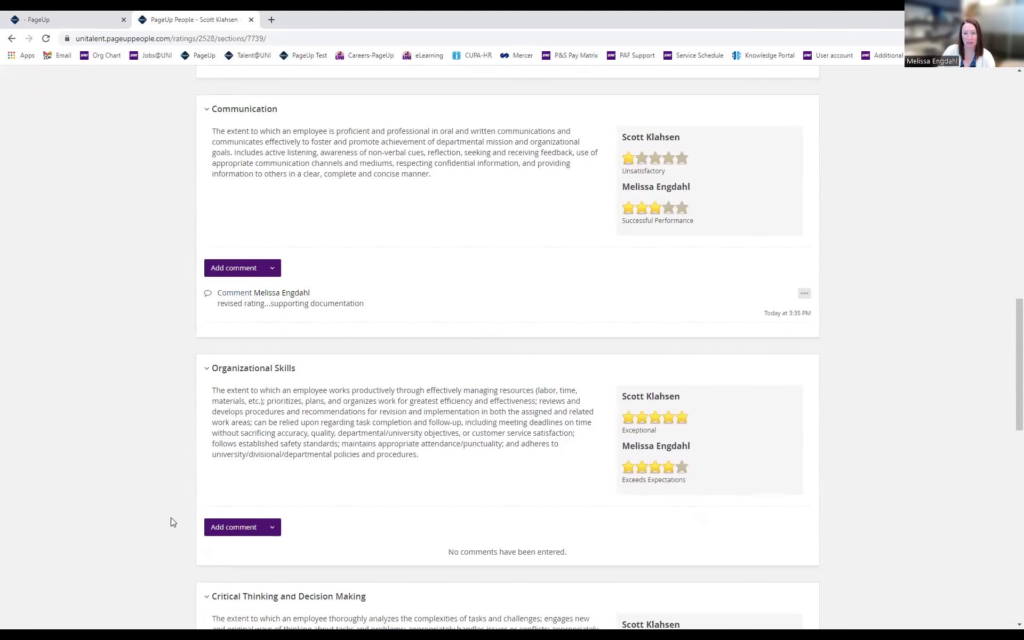
scroll(167, 523, down, 3)
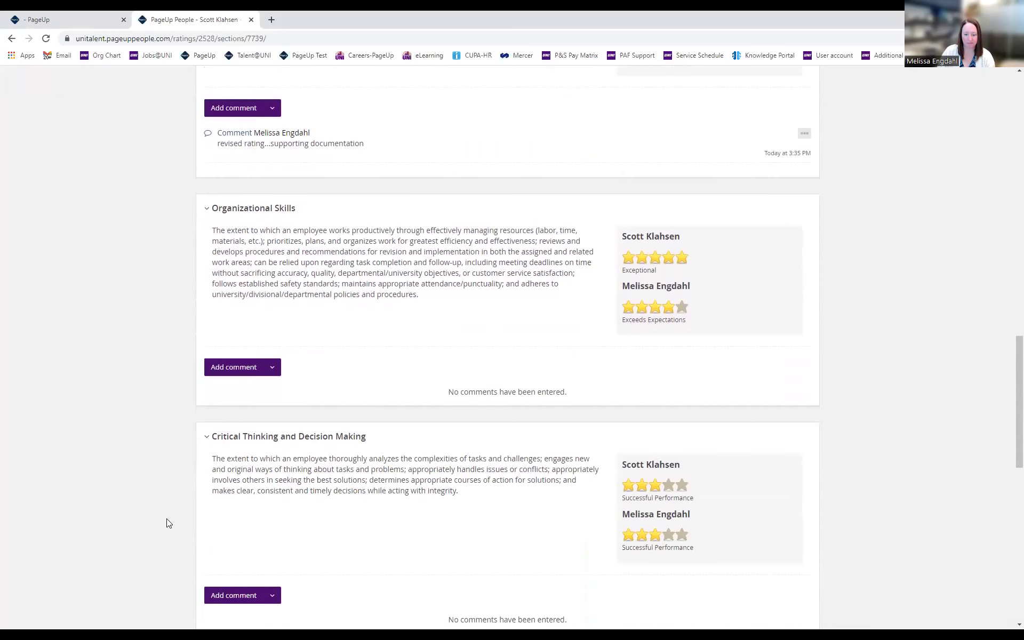
scroll(166, 518, down, 3)
scroll(167, 519, down, 4)
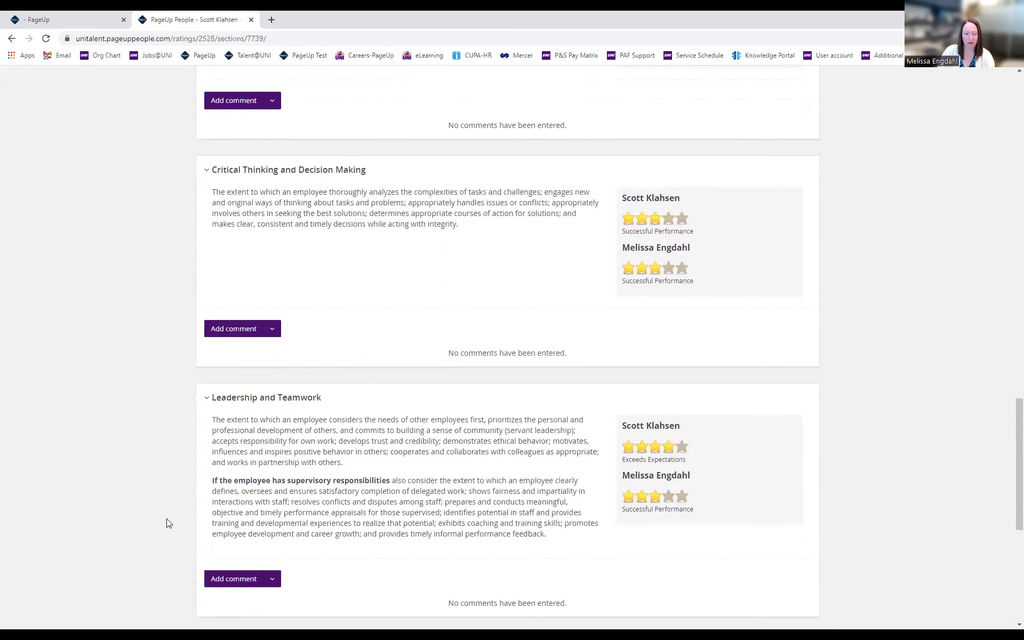
scroll(167, 518, down, 3)
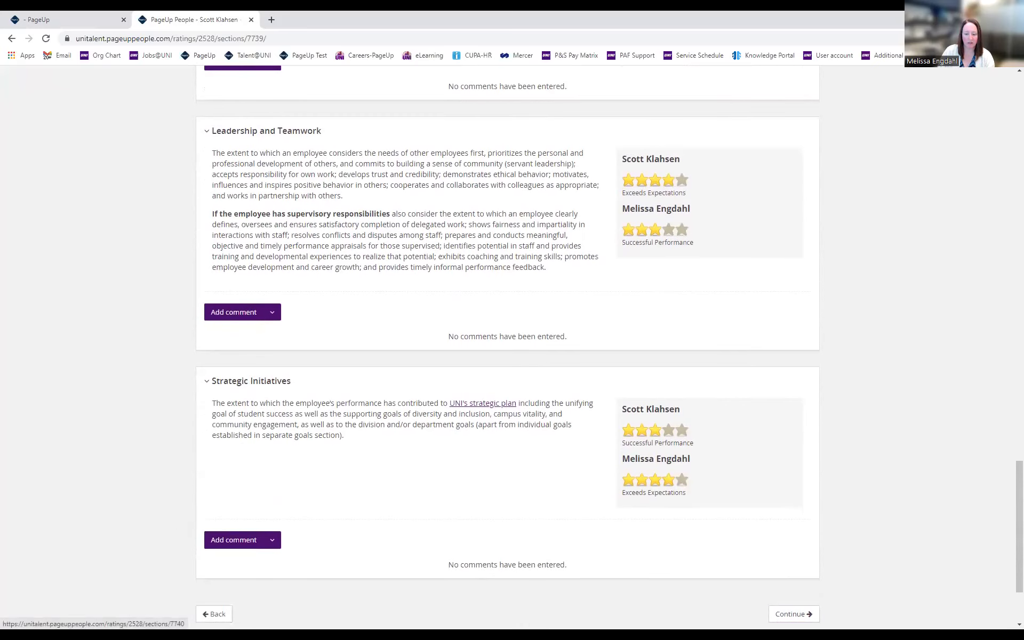
click(774, 614)
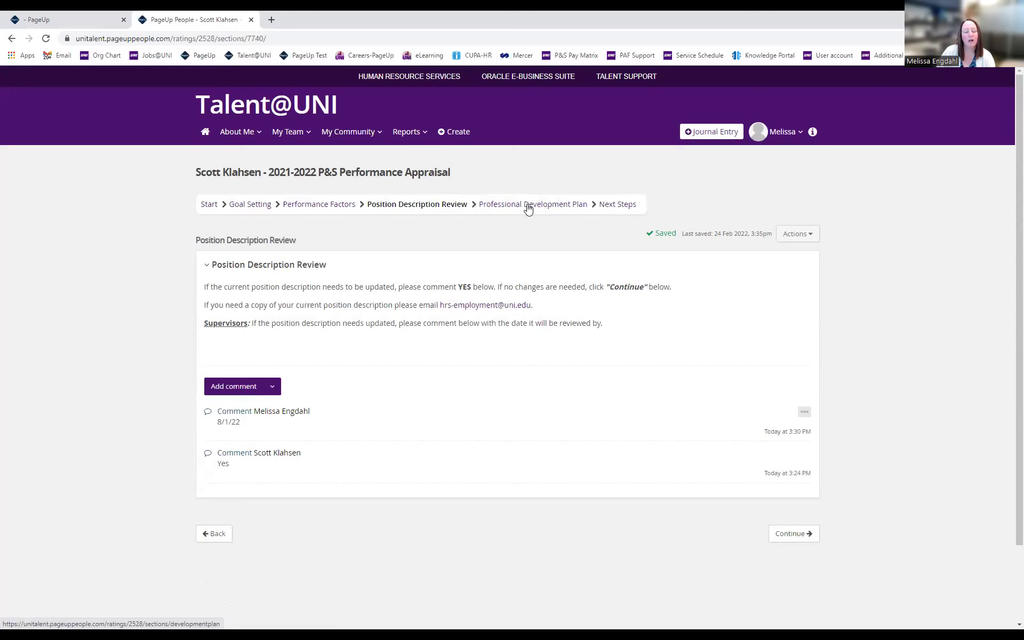
Step: On Next Steps, review the Exceeds Expectations overall rating and send the appraisal for employee acknowledgement
click(623, 206)
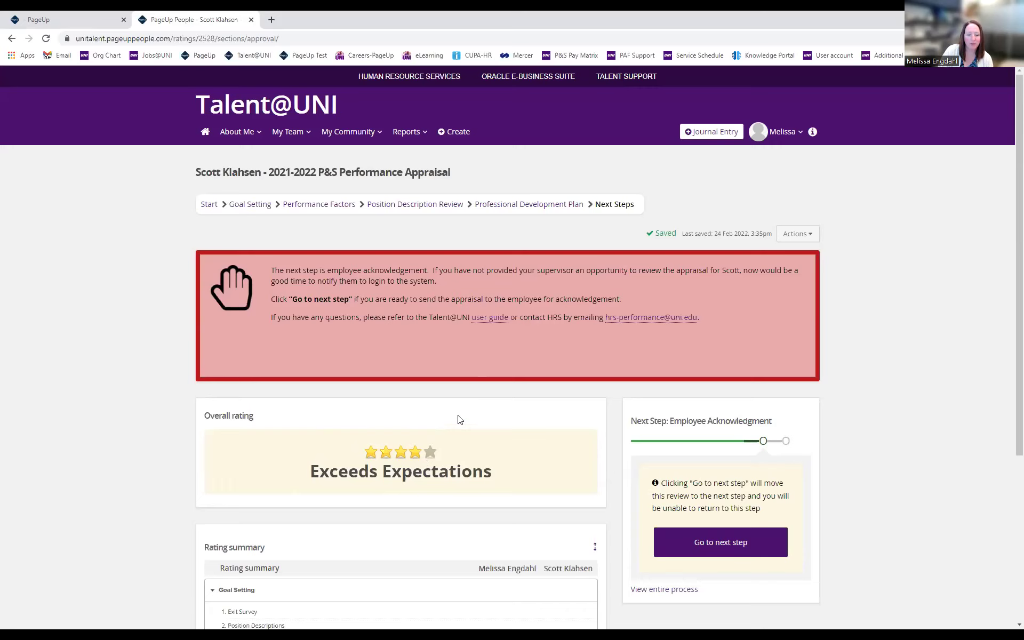
scroll(459, 419, down, 2)
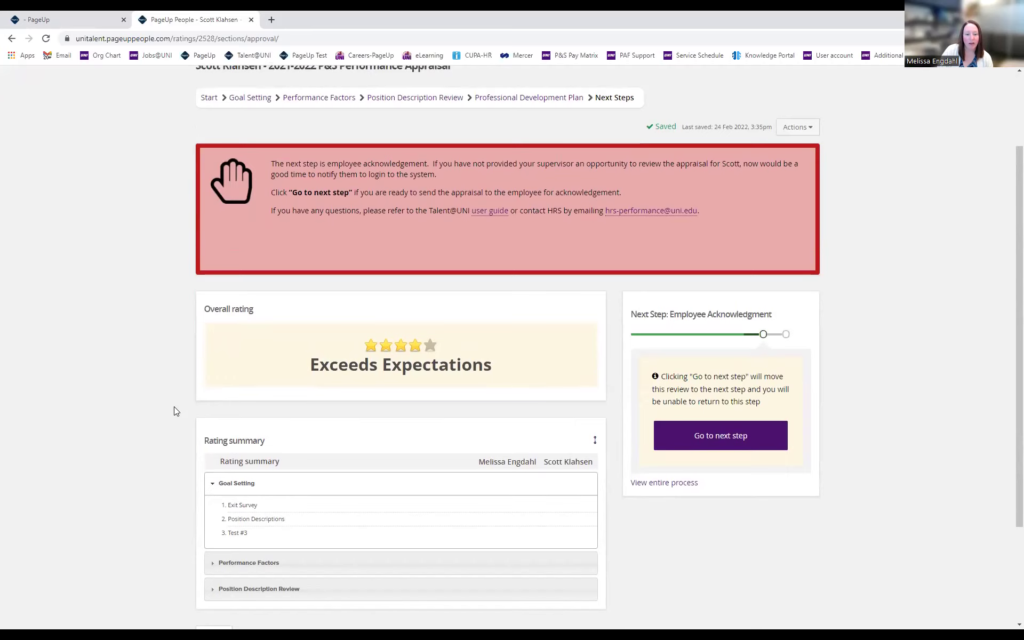
scroll(176, 410, down, 1)
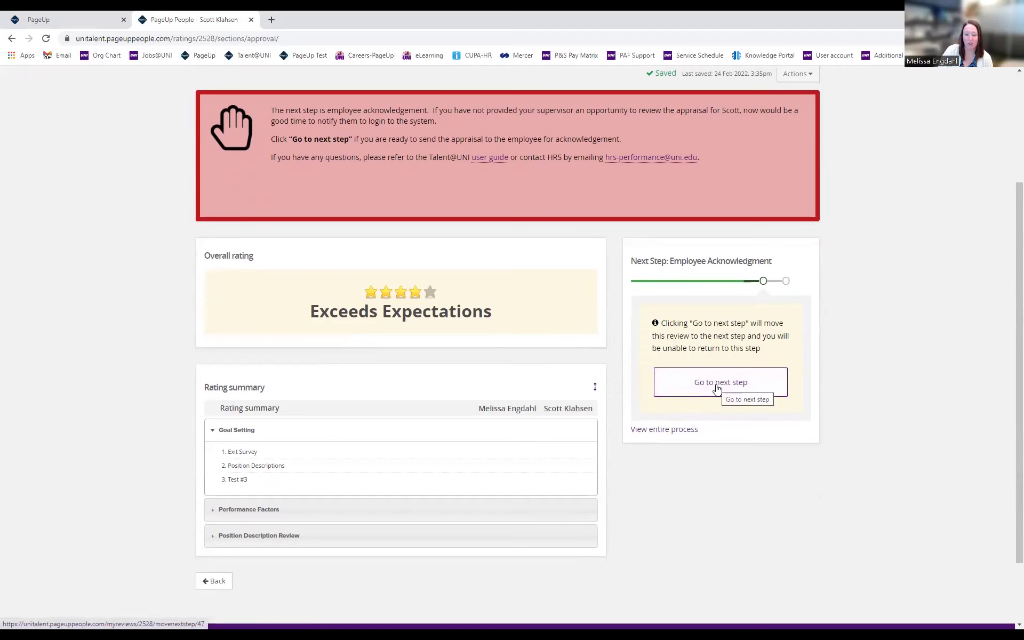
click(717, 388)
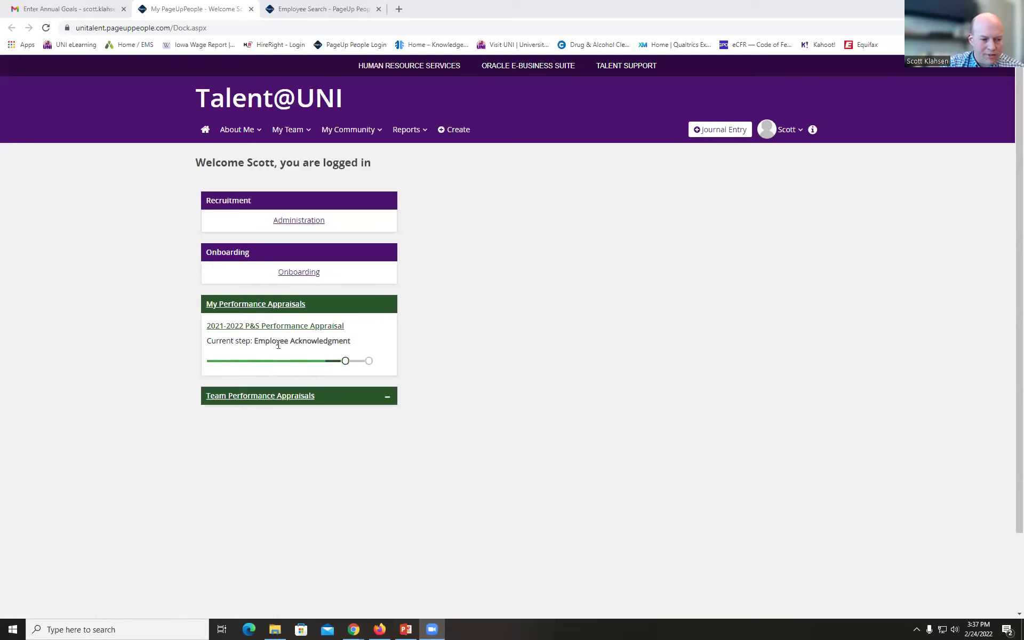
Step: Open the 2021-2022 P&S Performance Appraisal under My Performance Appraisals on the employee dashboard
click(280, 327)
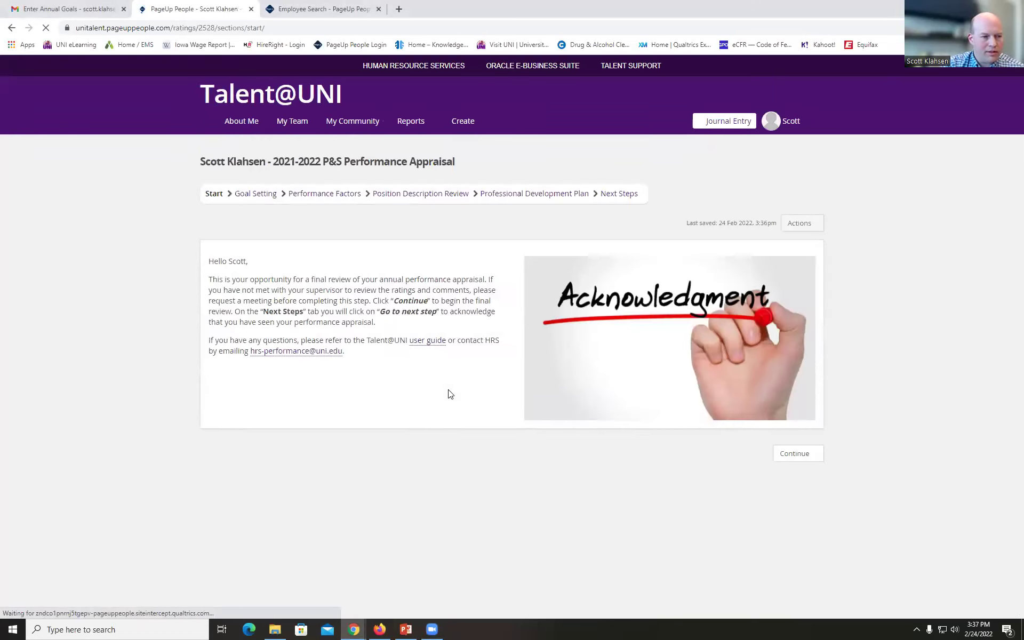
click(252, 193)
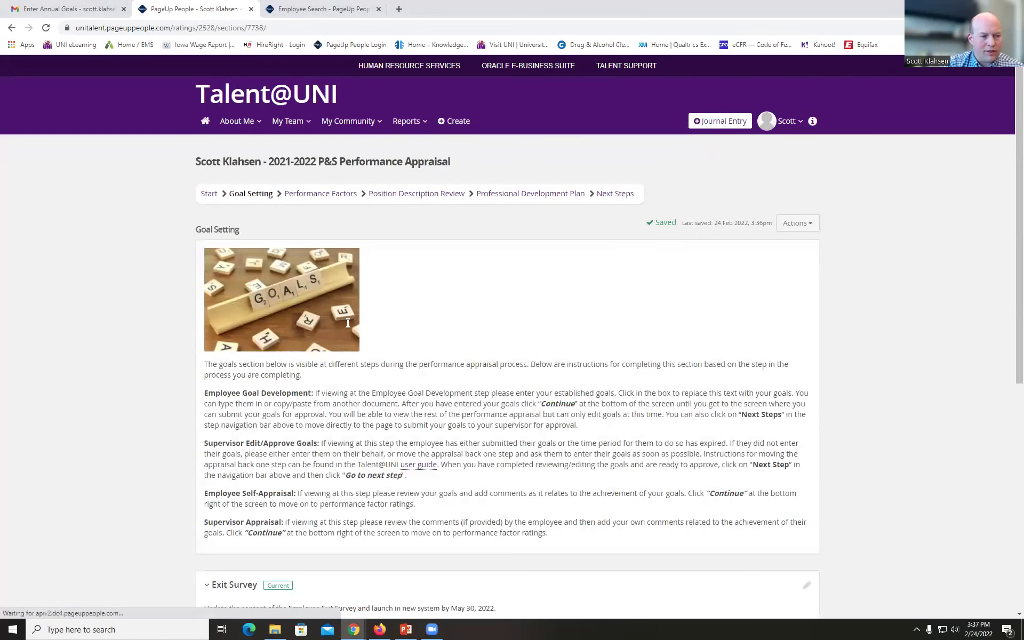
scroll(348, 324, down, 3)
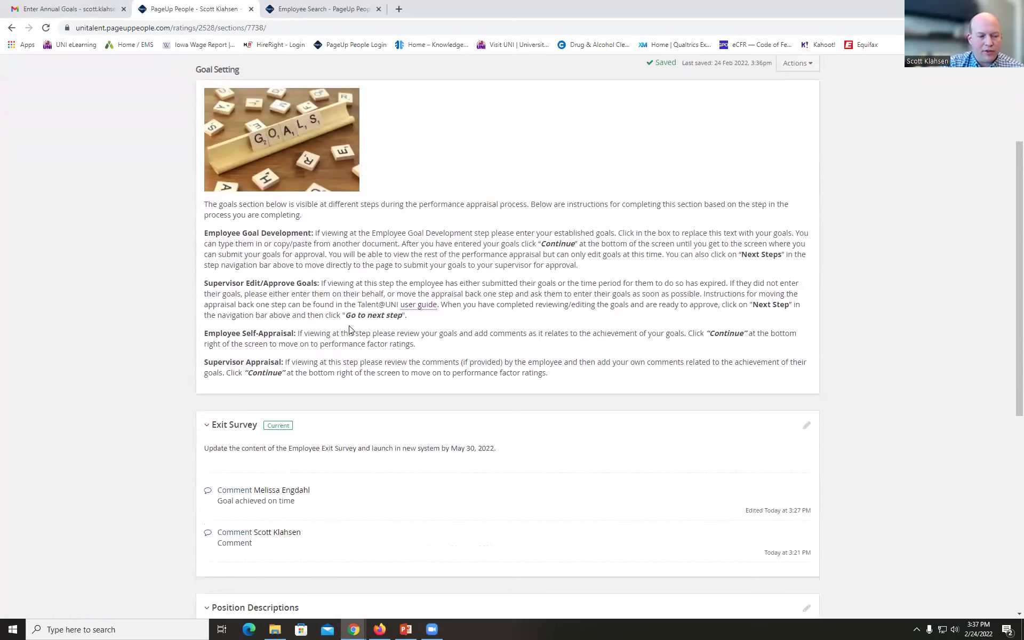
scroll(349, 329, down, 2)
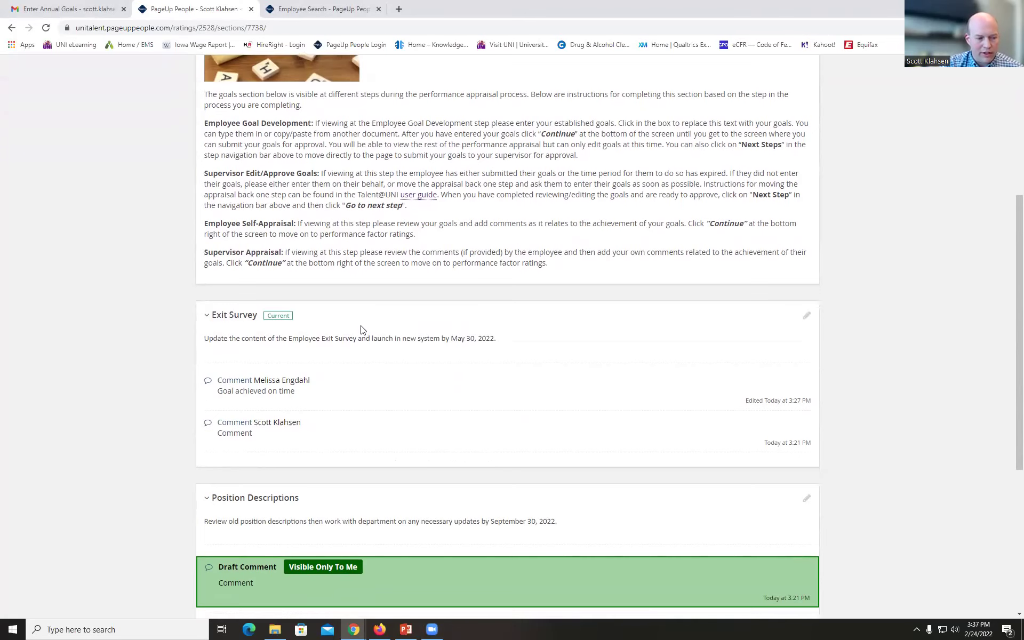
scroll(360, 329, down, 3)
scroll(359, 331, up, 3)
scroll(361, 332, up, 4)
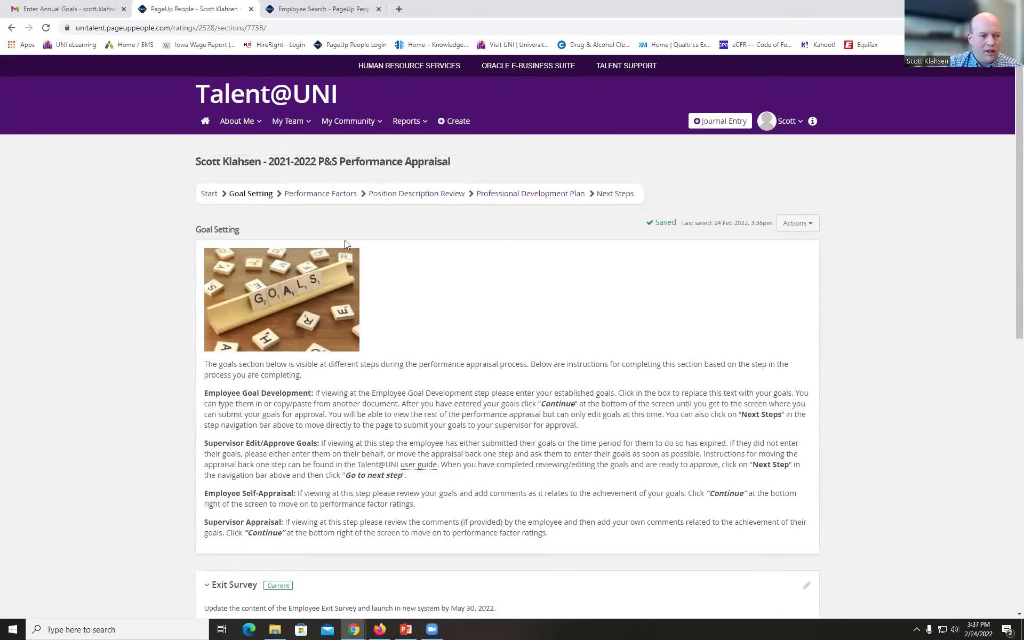
click(332, 196)
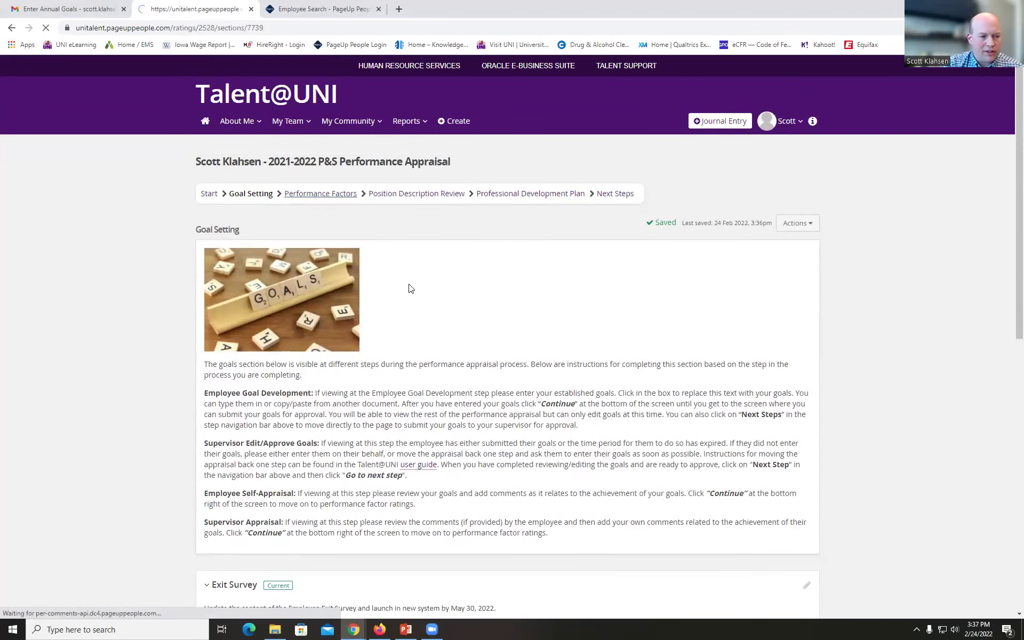
scroll(411, 359, down, 12)
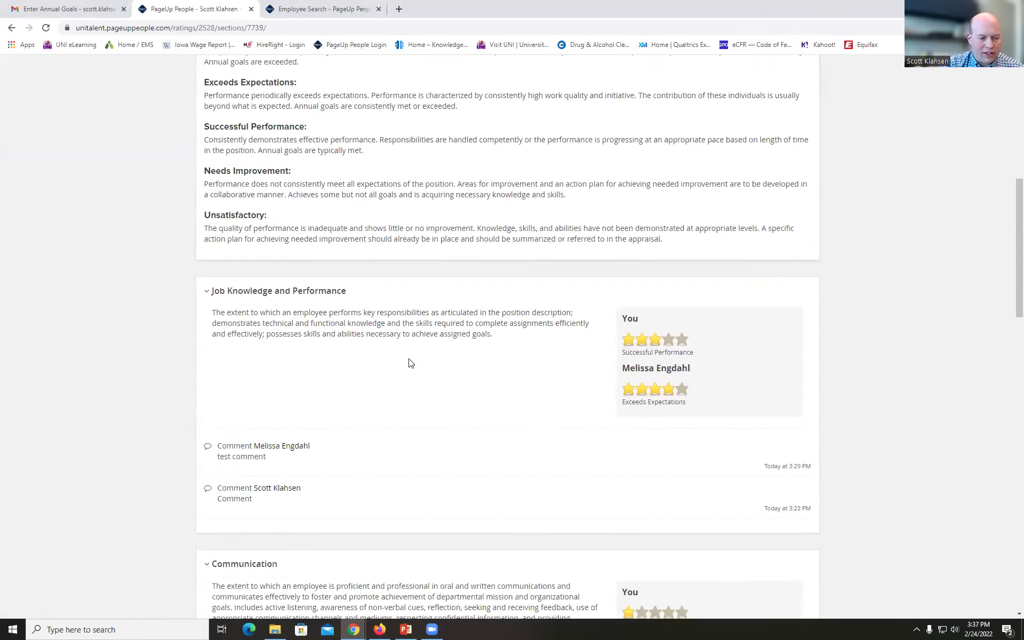
scroll(410, 364, down, 4)
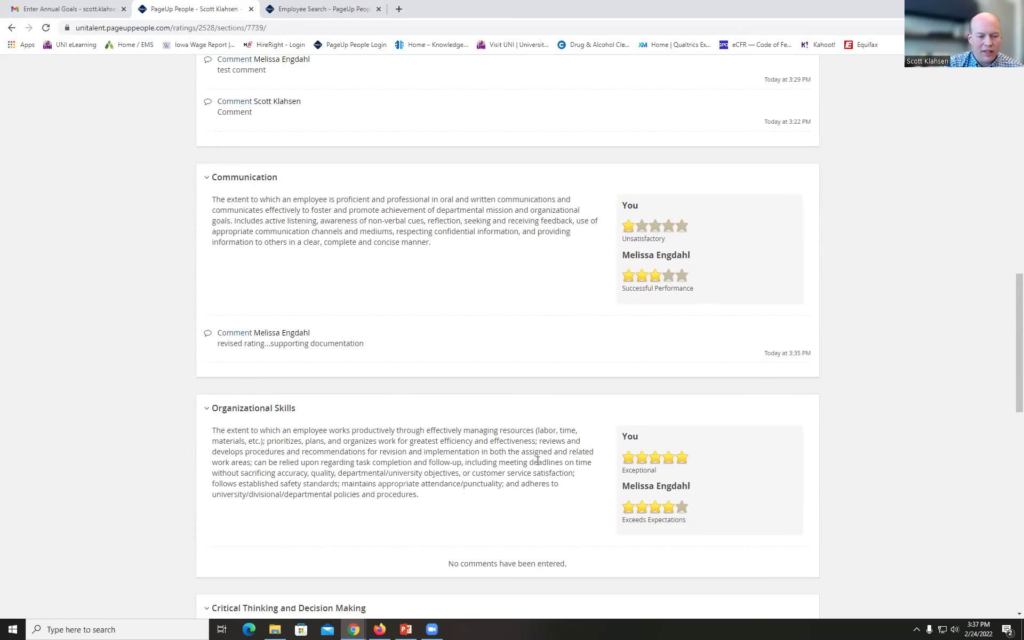
scroll(580, 468, up, 11)
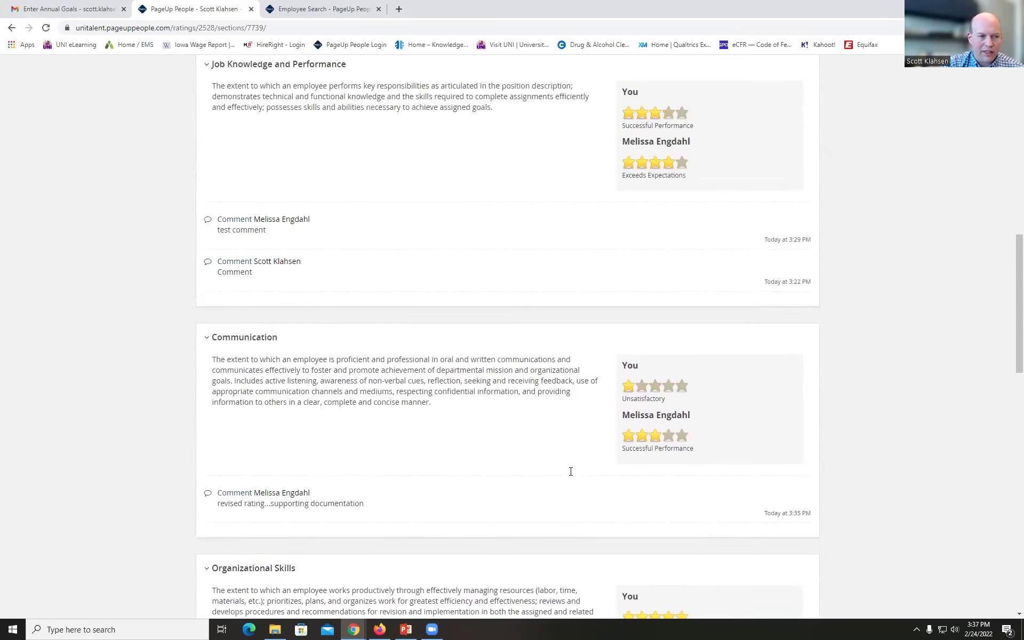
scroll(571, 471, up, 5)
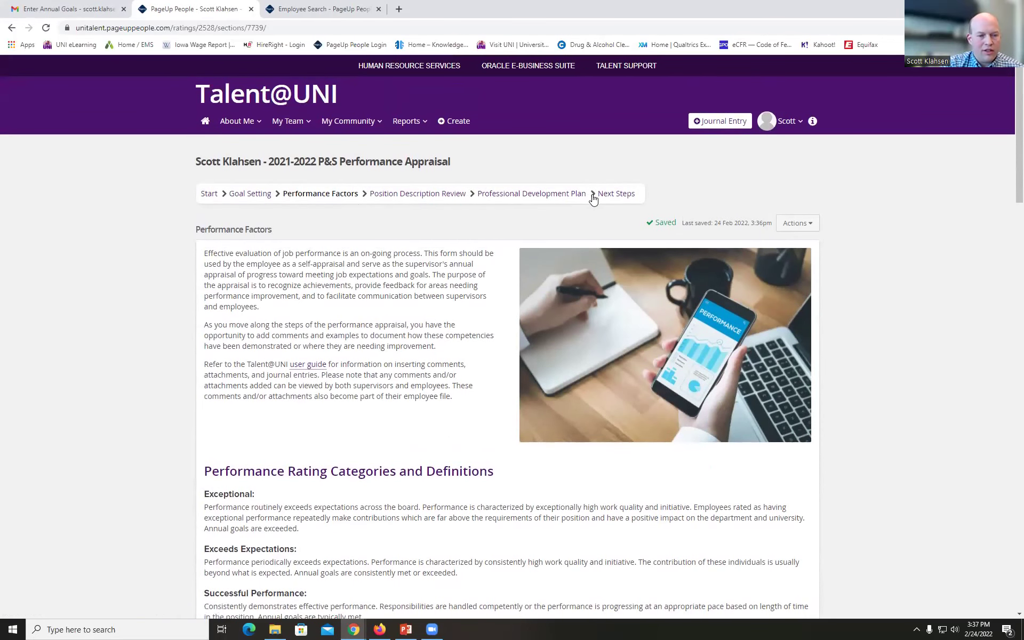
Step: Go to the Next Steps acknowledgement page and expand Performance Factors in the Rating summary
click(617, 195)
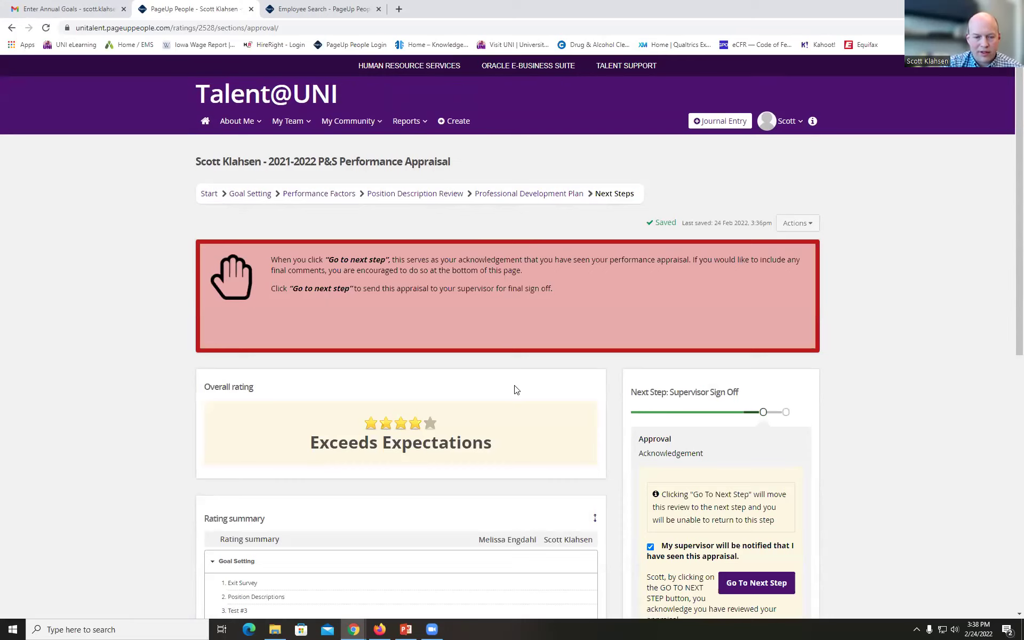
scroll(516, 392, down, 4)
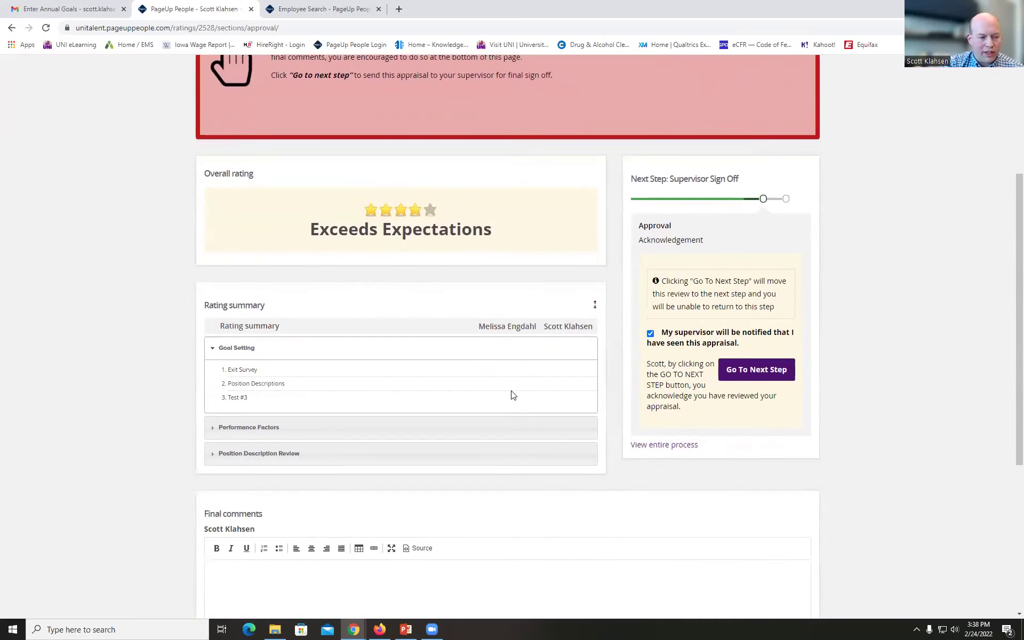
scroll(511, 395, down, 2)
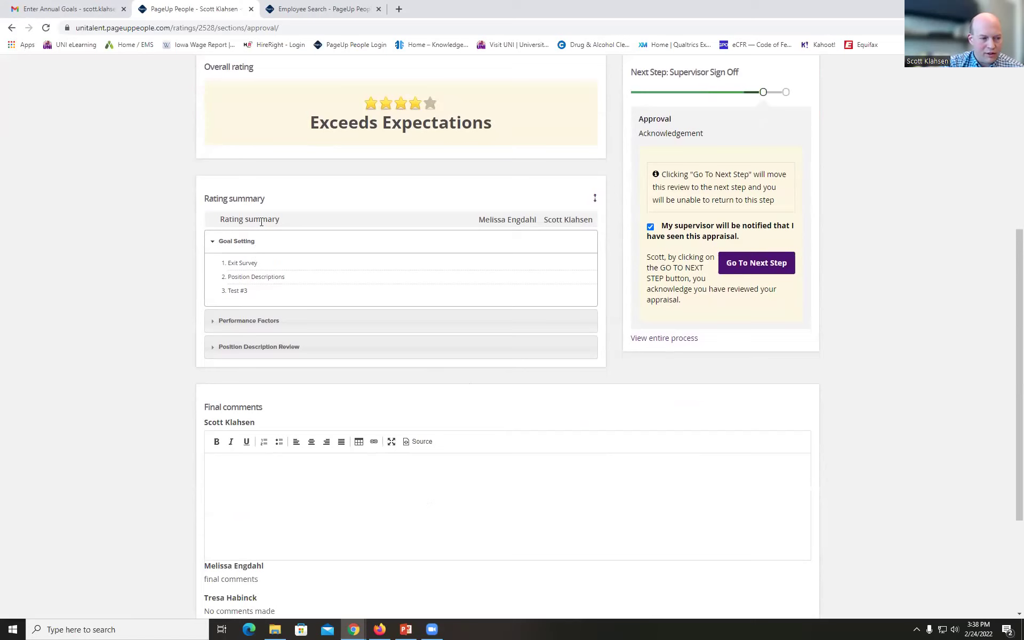
click(252, 321)
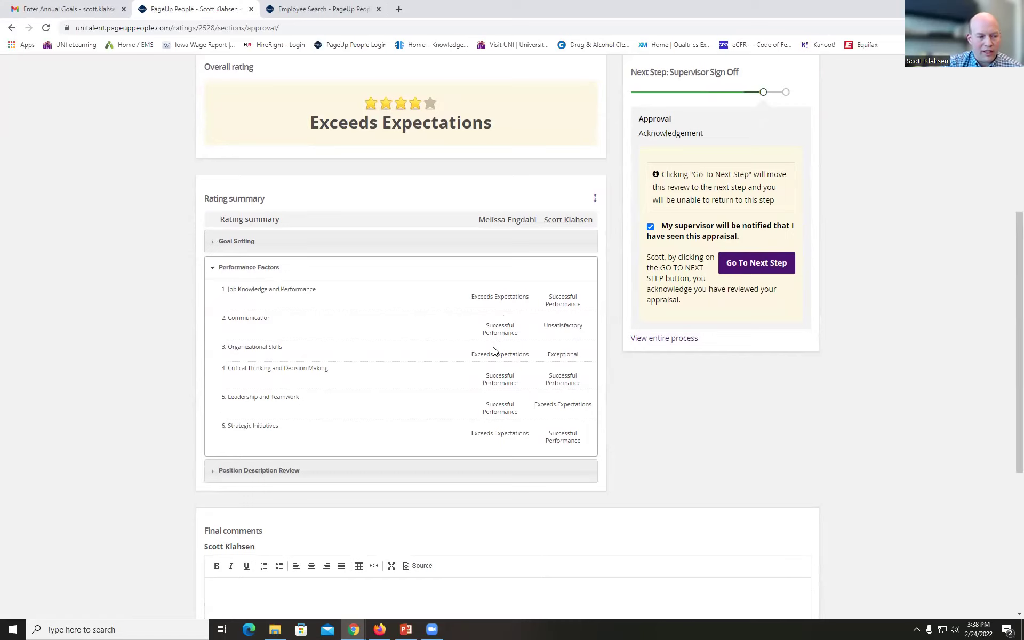
scroll(482, 373, down, 5)
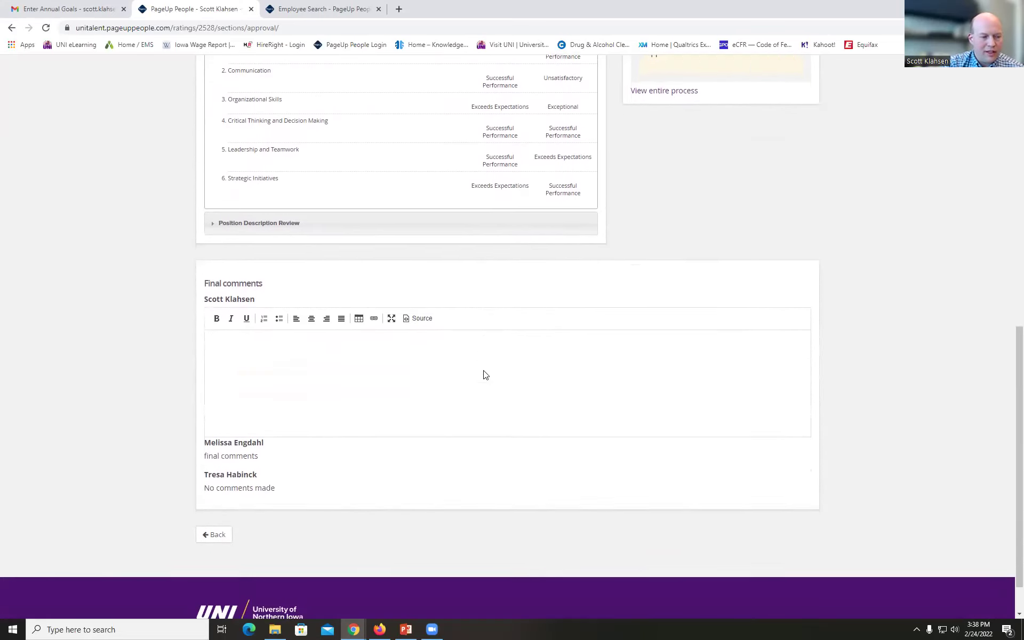
Step: Enter 'Final comments' in the Final comments editor, then return to the Next Step panel
click(261, 341)
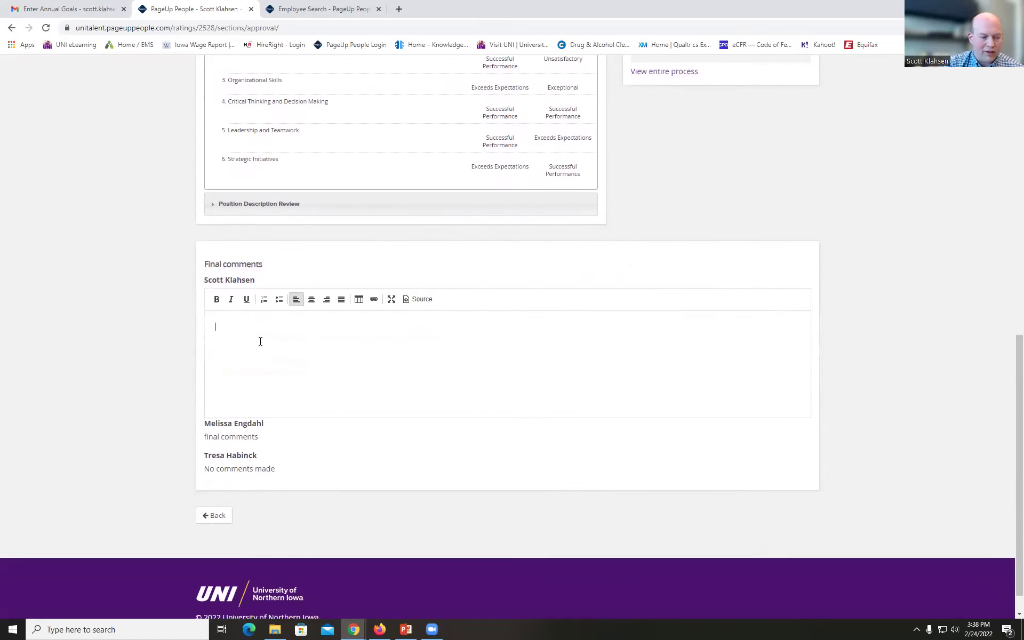
text(Final comments)
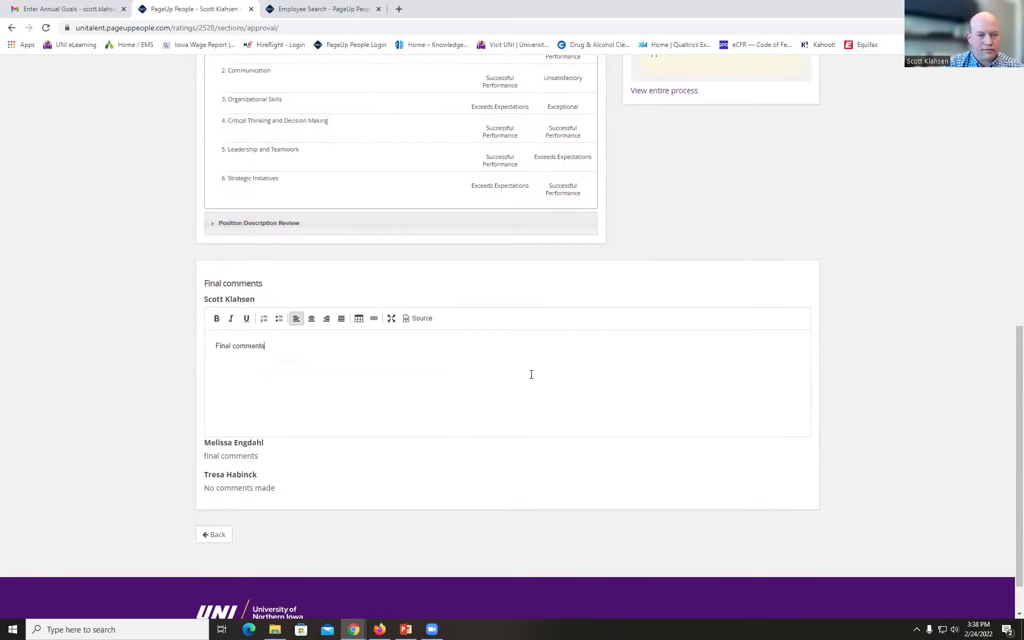
scroll(531, 373, up, 3)
scroll(537, 379, up, 4)
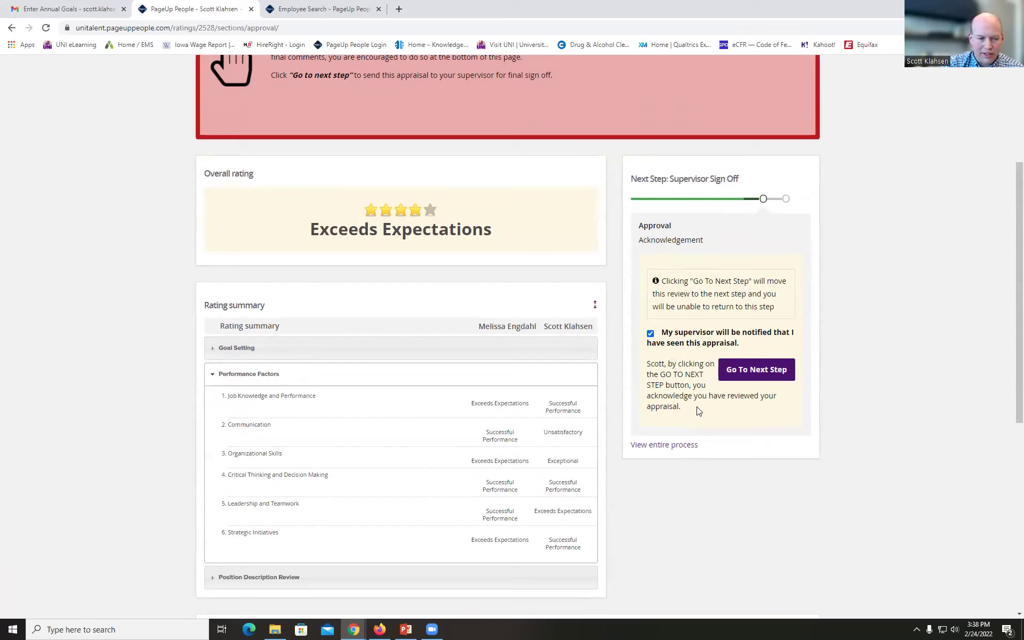
Step: Acknowledge the appraisal with Go To Next Step in the Supervisor Sign Off panel
scroll(525, 434, up, 4)
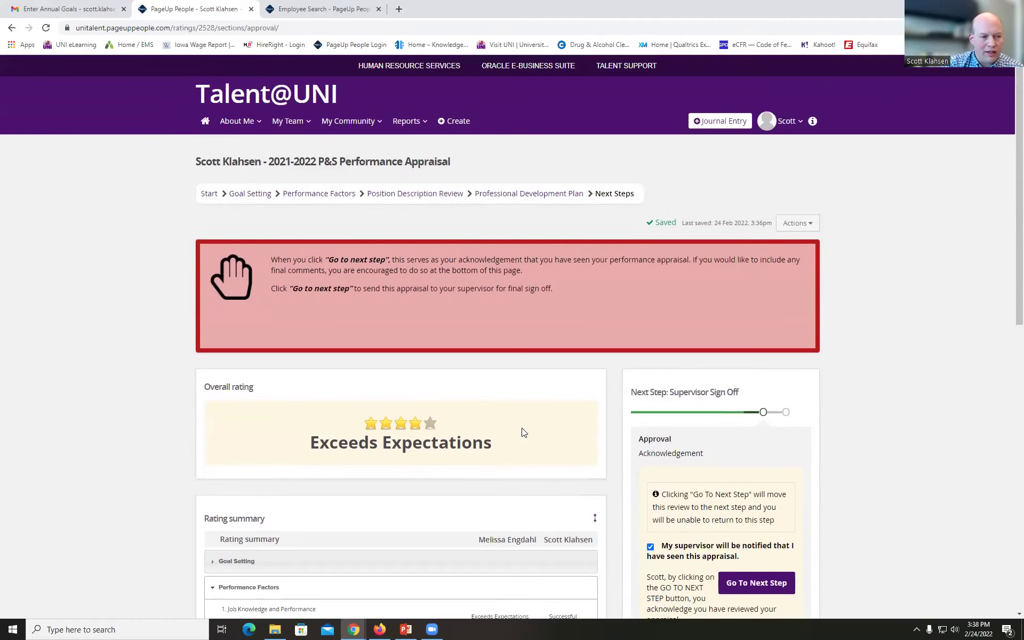
scroll(522, 428, down, 4)
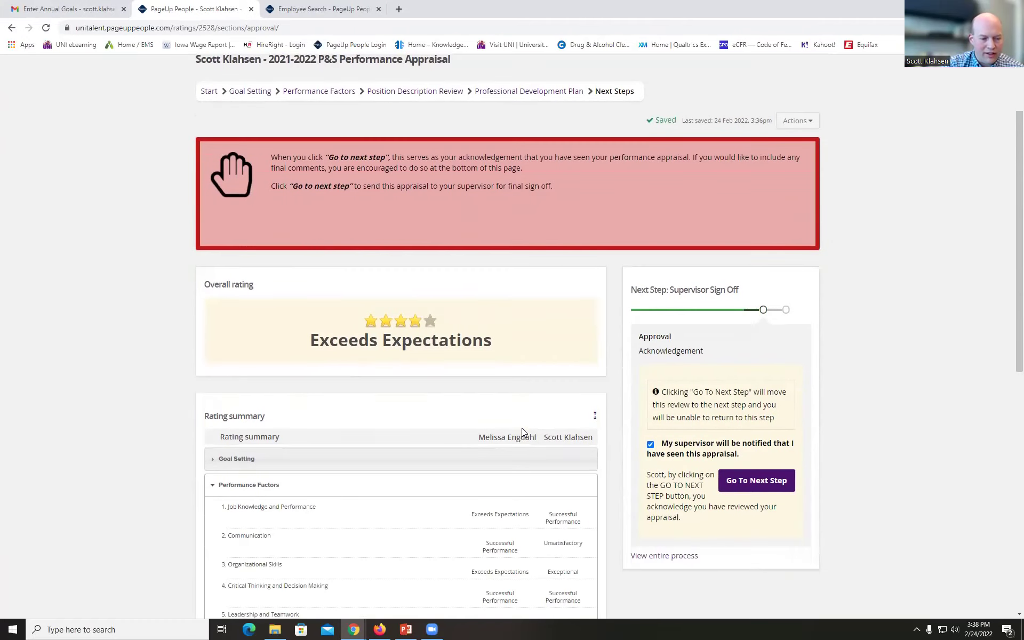
scroll(521, 428, up, 2)
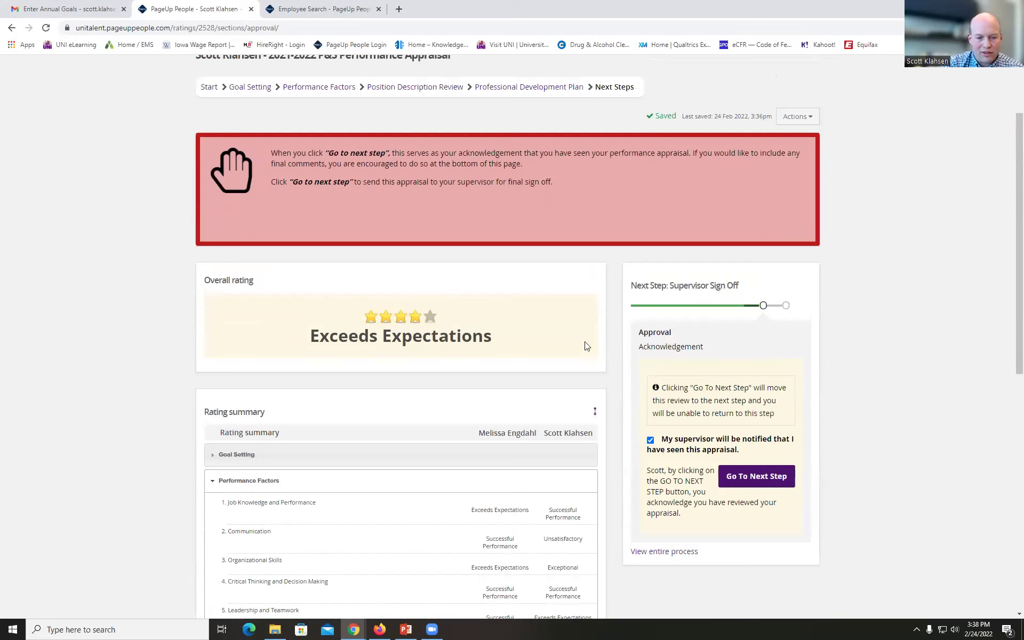
click(757, 477)
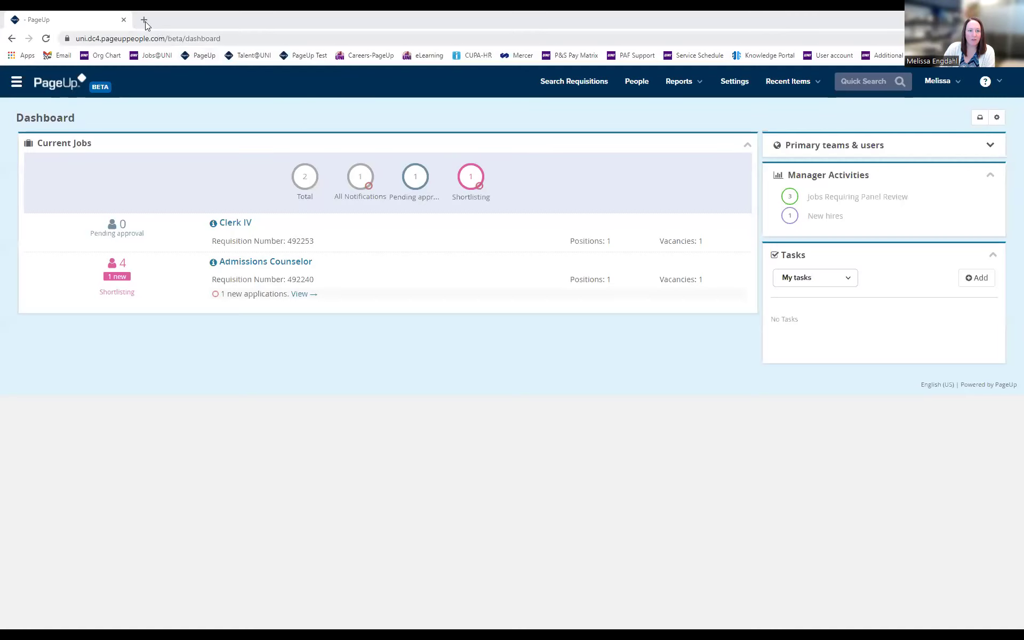
Step: In a new tab, load the Talent@UNI dashboard and open the team member's 2021-2022 P&S Performance Appraisal
click(143, 21)
click(241, 57)
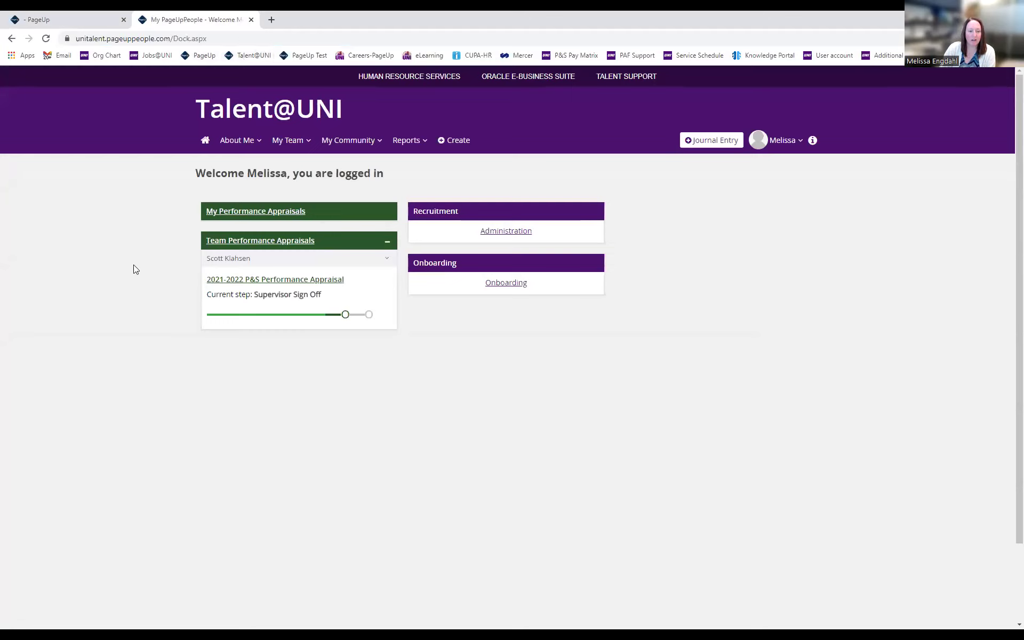
click(238, 280)
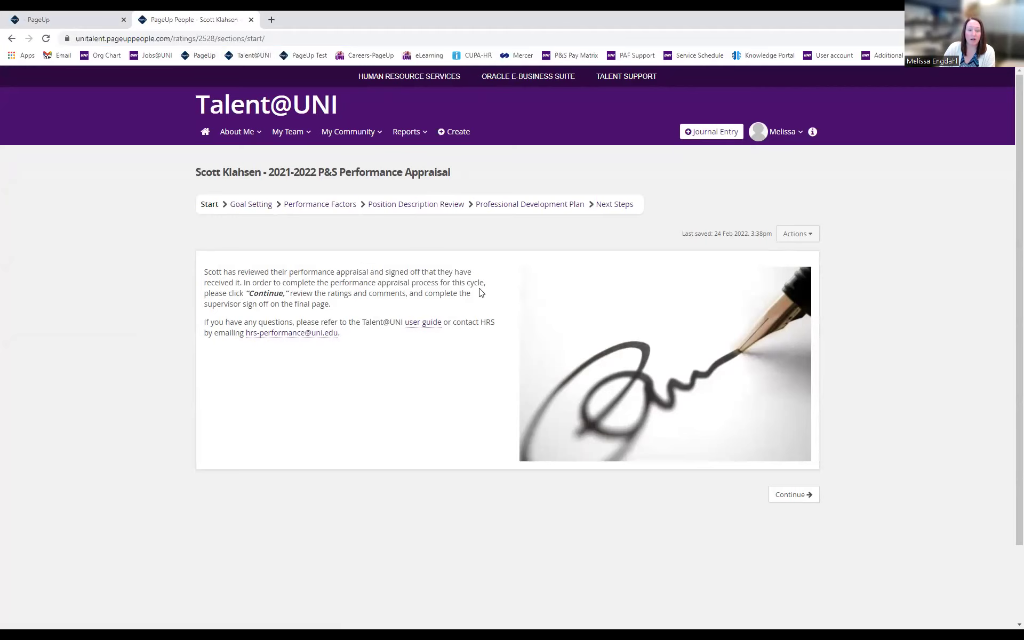
Step: Advance to the Goal Setting section and read through the goal comments
click(790, 497)
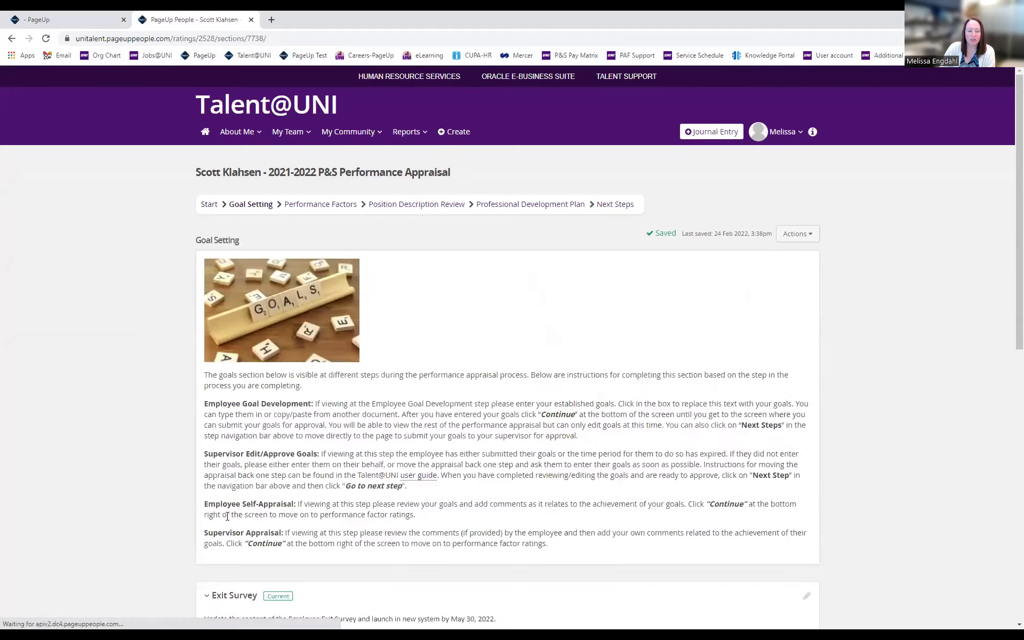
scroll(163, 343, down, 2)
scroll(163, 344, down, 3)
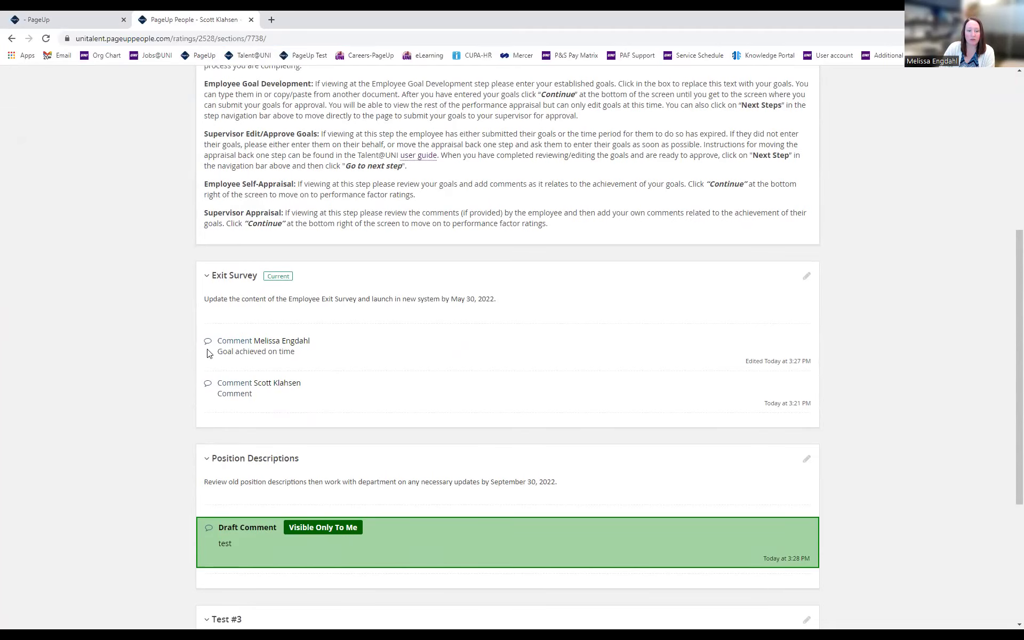
scroll(212, 351, down, 3)
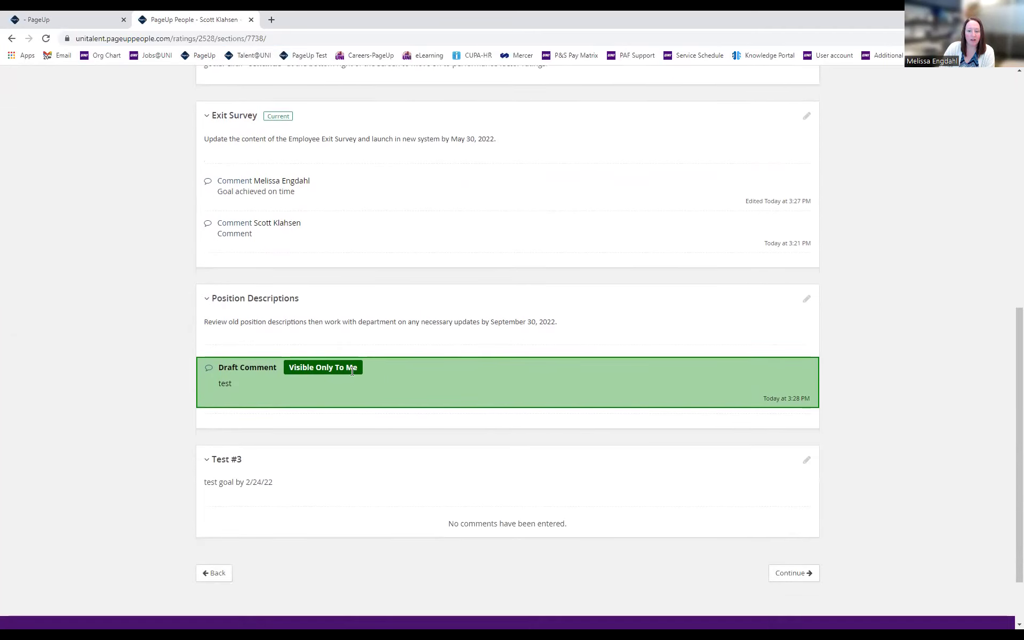
scroll(441, 347, up, 5)
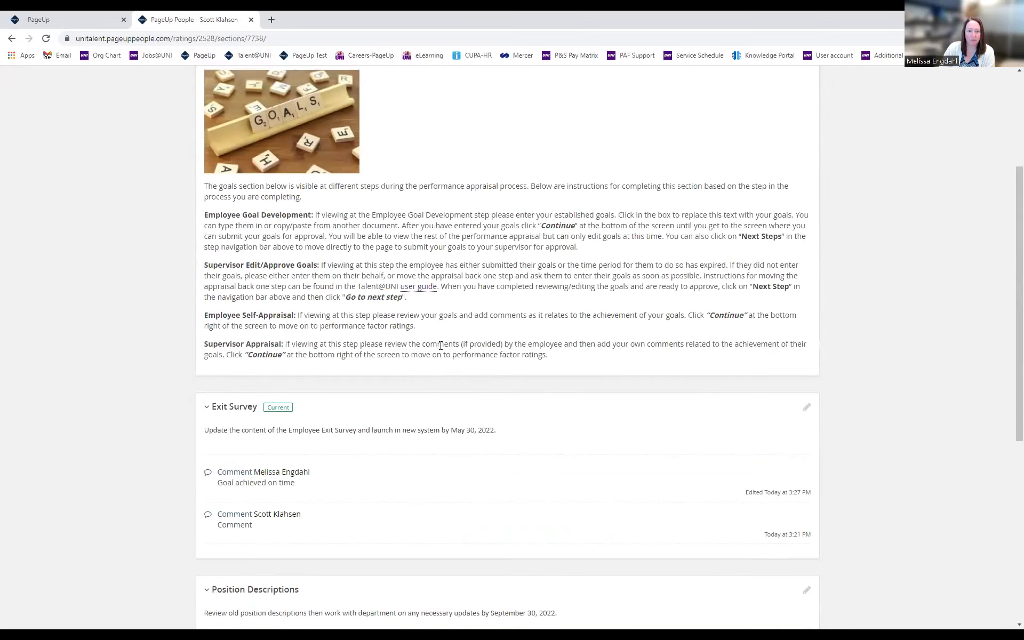
scroll(375, 266, up, 3)
Step: Review the Performance Factors page with Job Knowledge and Performance ratings and comments
click(341, 208)
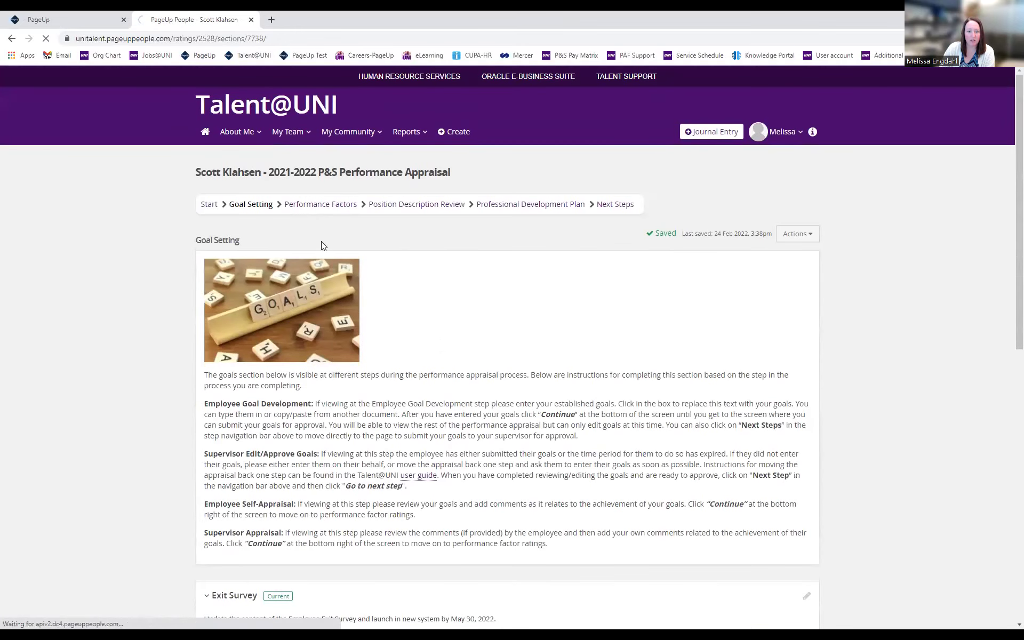
scroll(155, 400, down, 10)
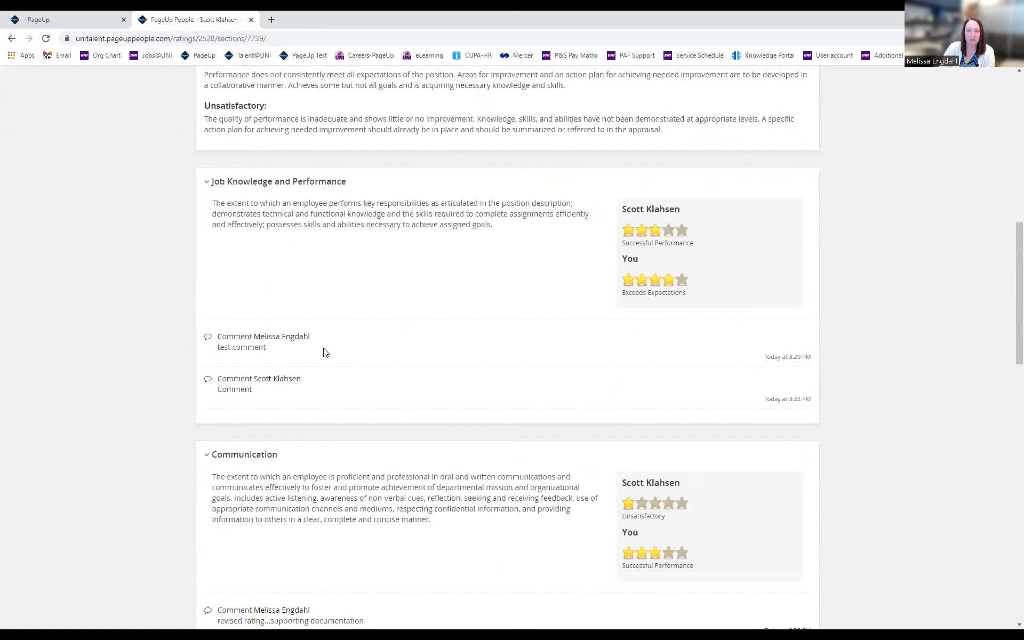
scroll(325, 351, up, 10)
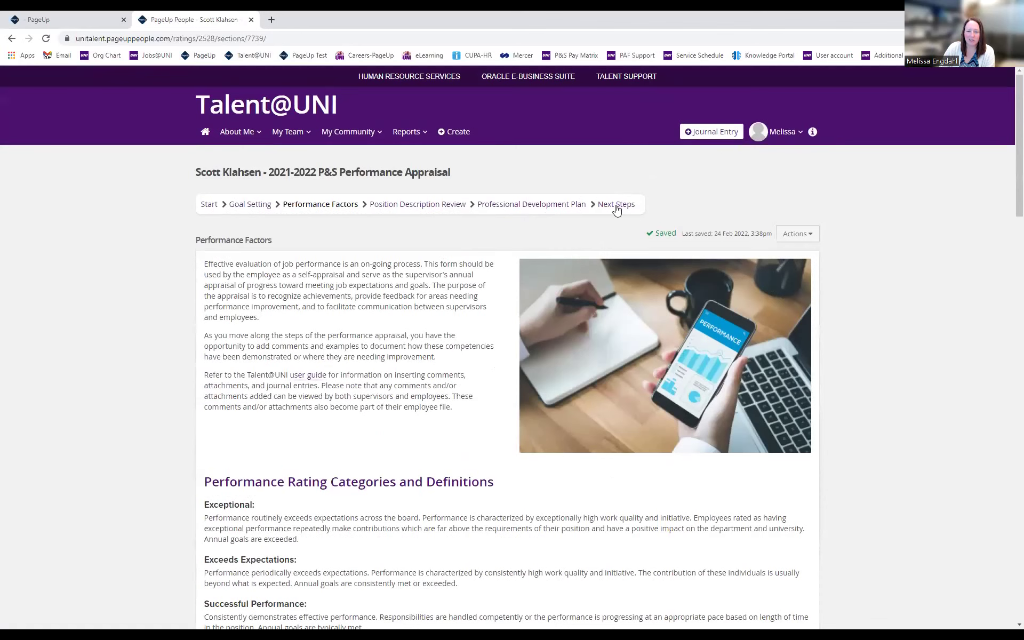
Step: Go to the Next Steps sign-off page and view the overall Exceeds Expectations rating
click(617, 208)
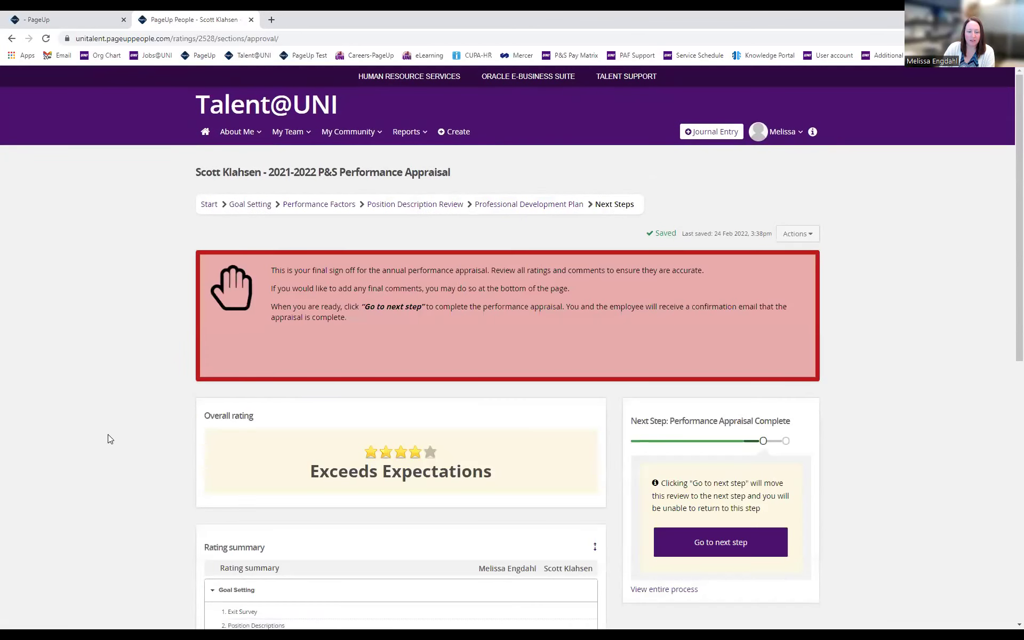
scroll(80, 387, down, 1)
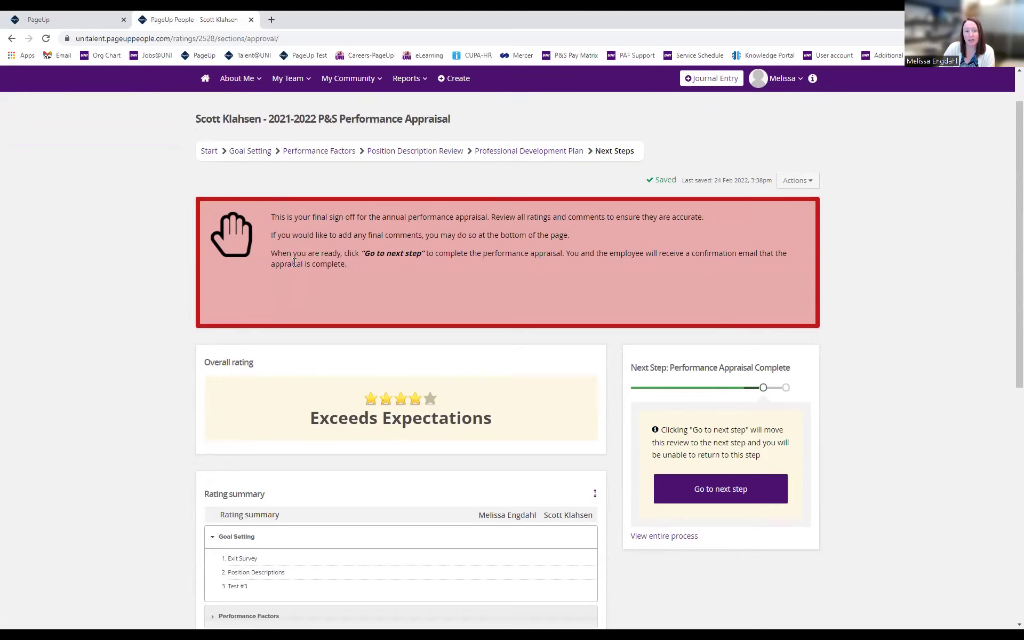
scroll(121, 323, down, 1)
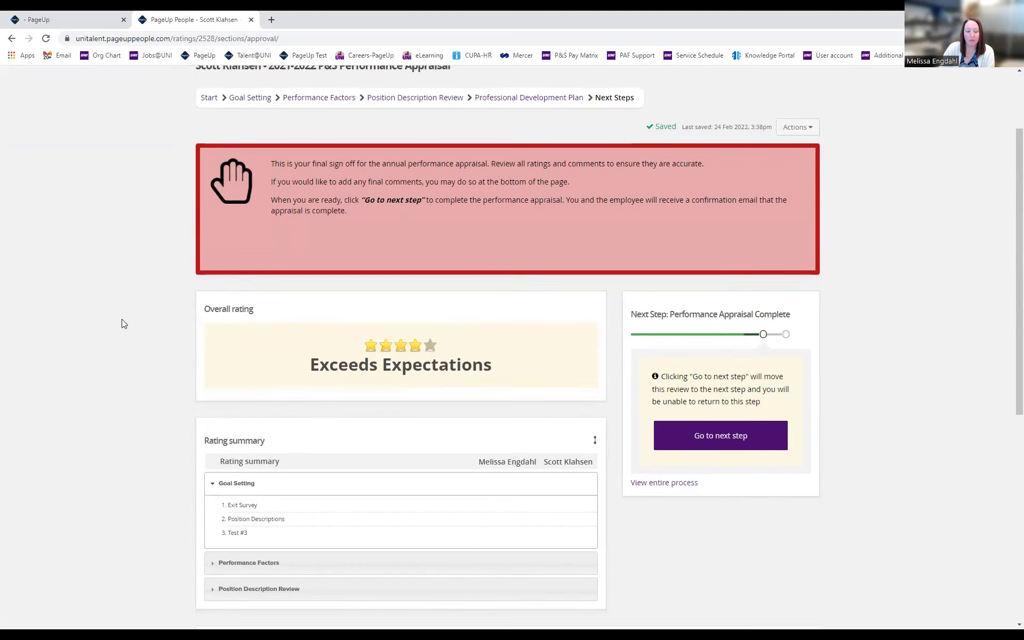